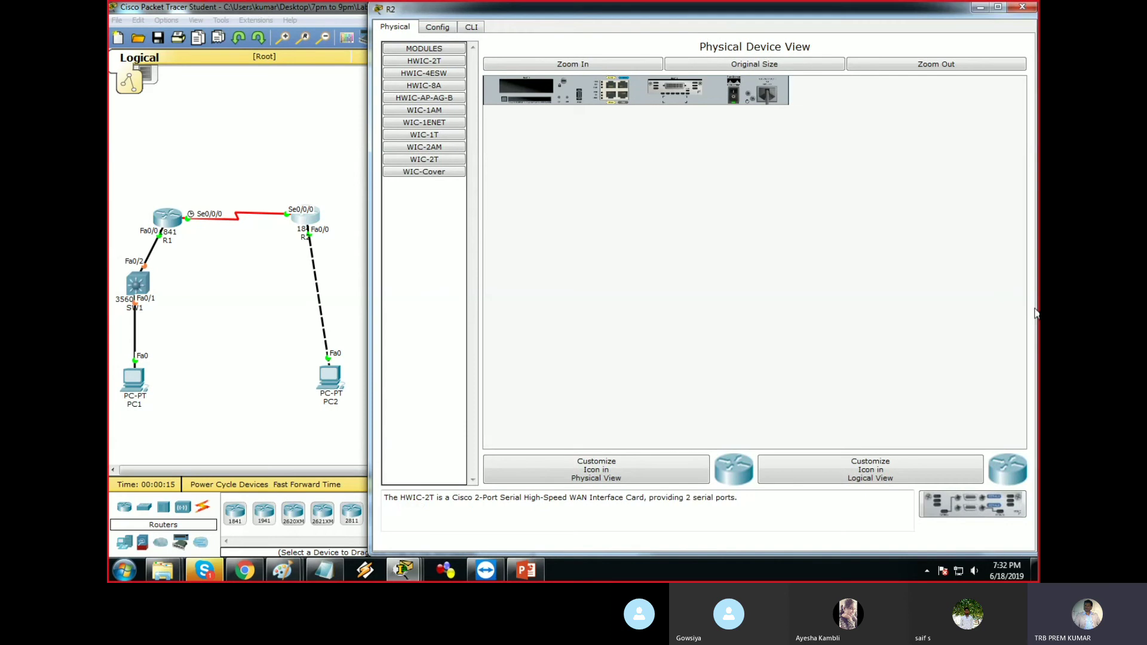
Enter privileged mode on R2 and display FastEthernet0/0's interface details
click(472, 27)
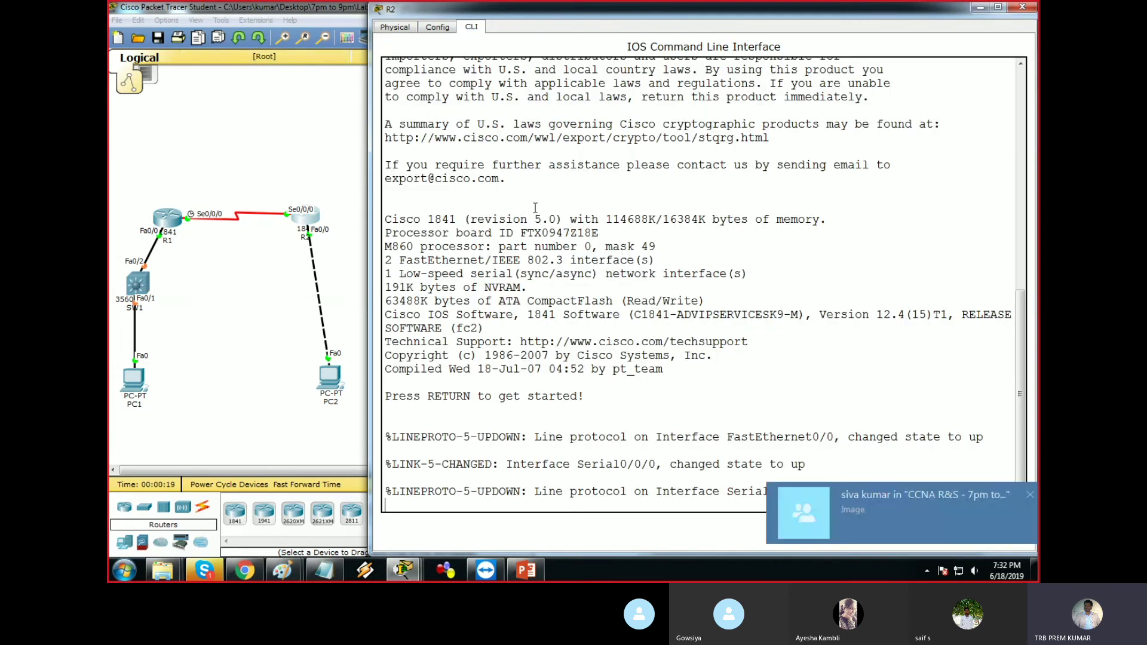
key(Return)
key(Return)
key(Return)
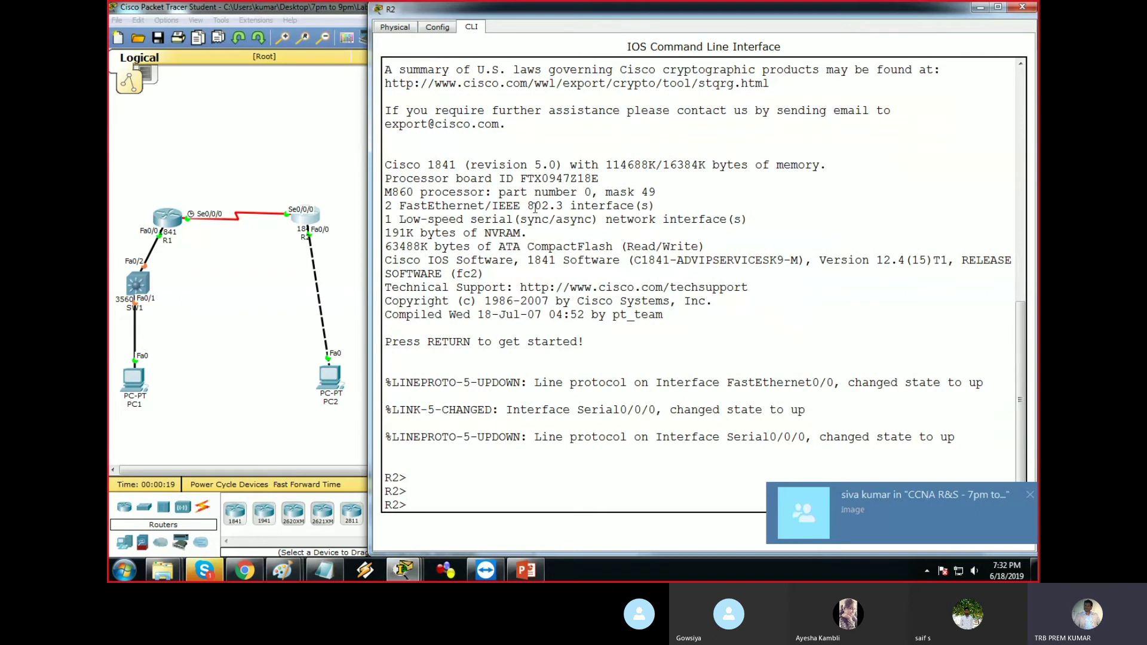
key(Return)
text(en)
key(Return)
text(show int)
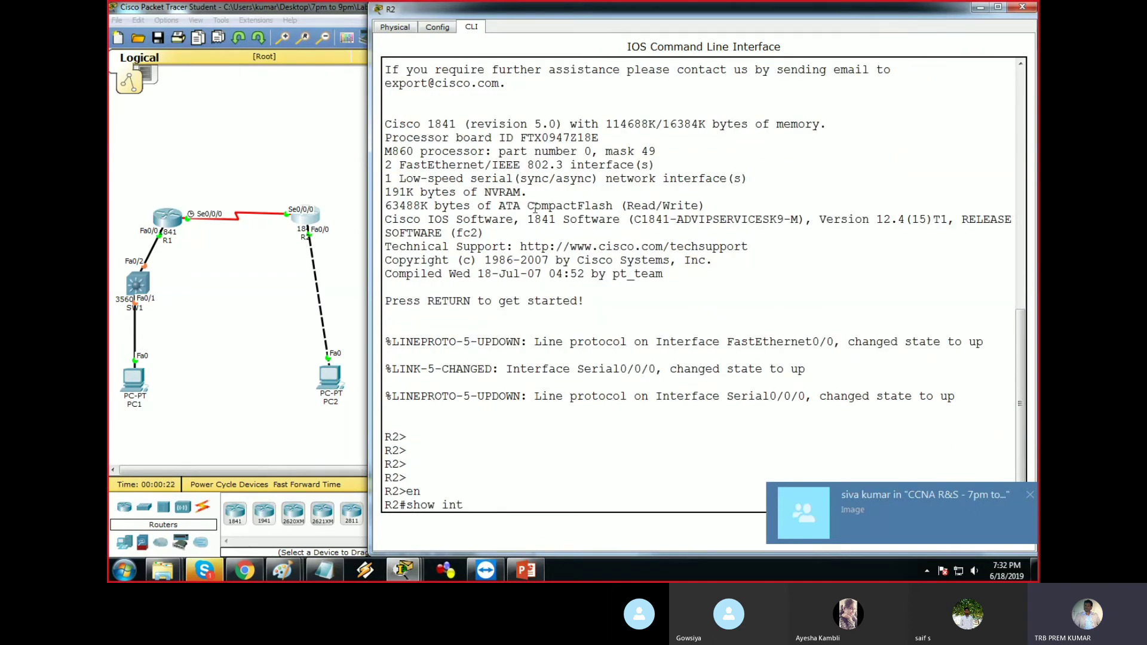
key(Tab)
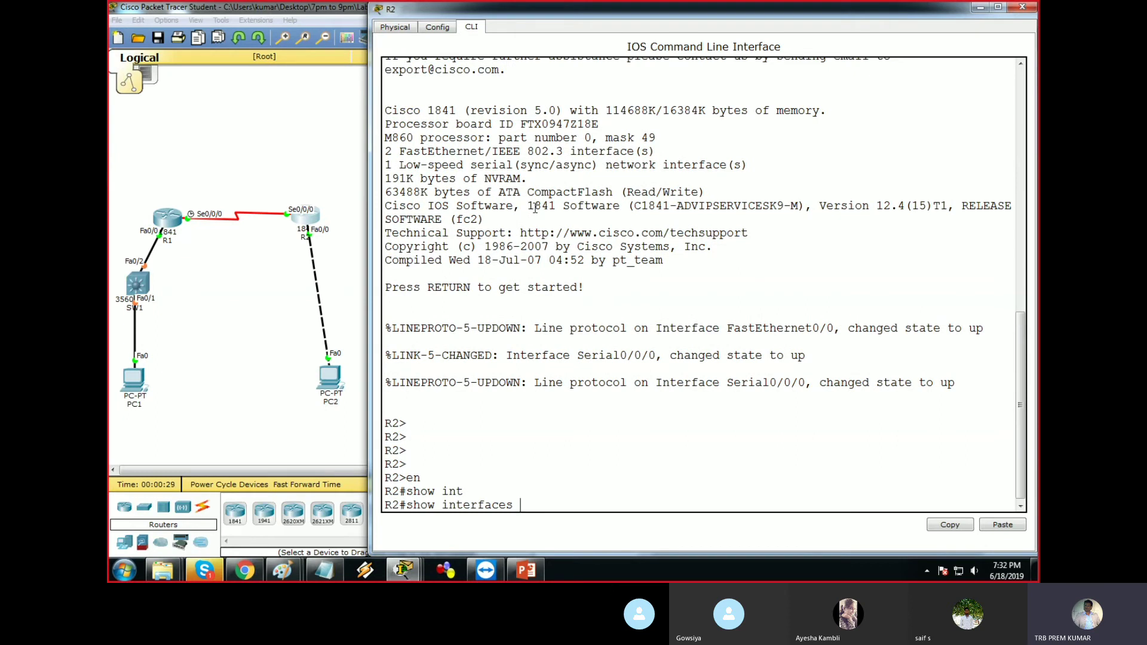
text(f)
key(Tab)
text(0/0)
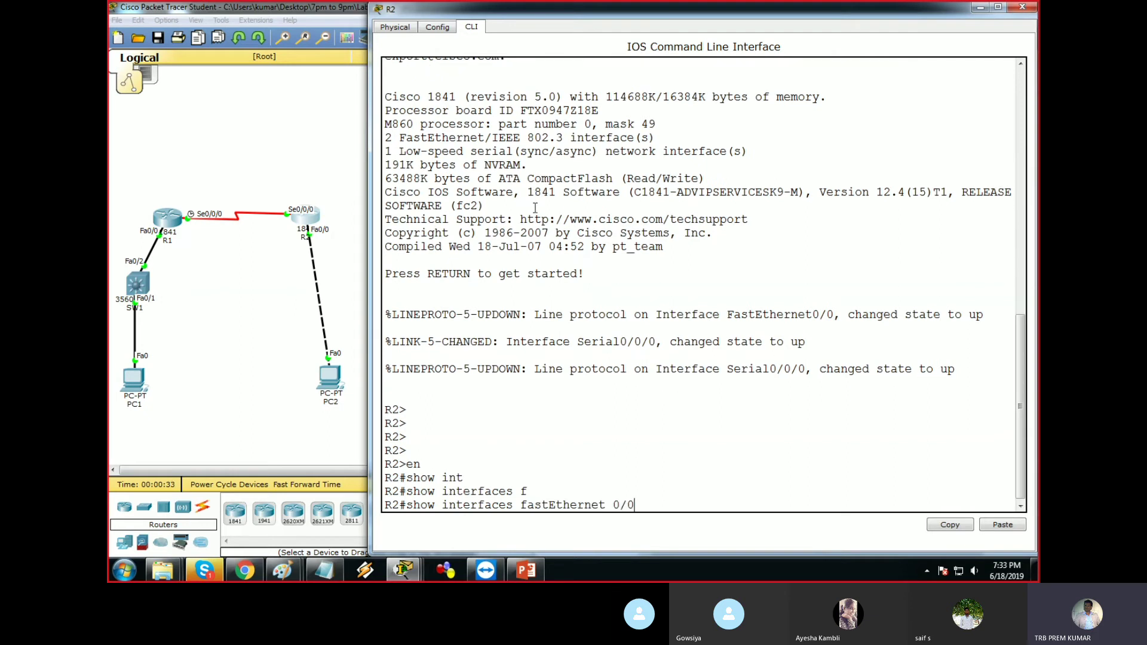
key(Return)
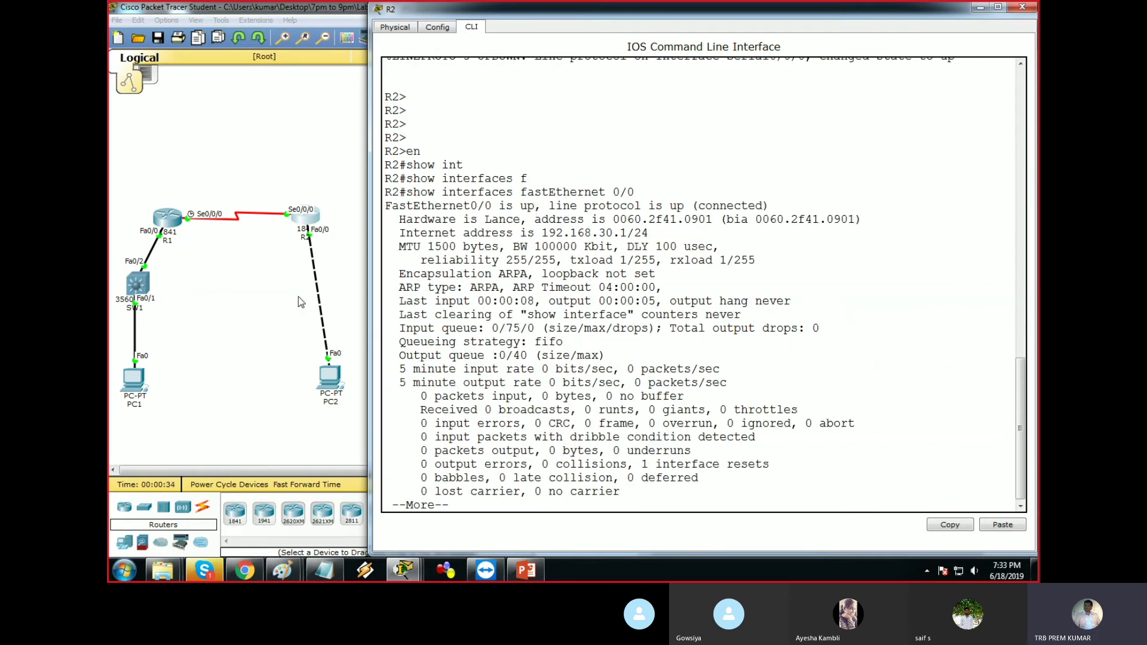
Highlight the Encapsulation ARPA line in the FastEthernet0/0 output, then page past it
drag(408, 273, 530, 275)
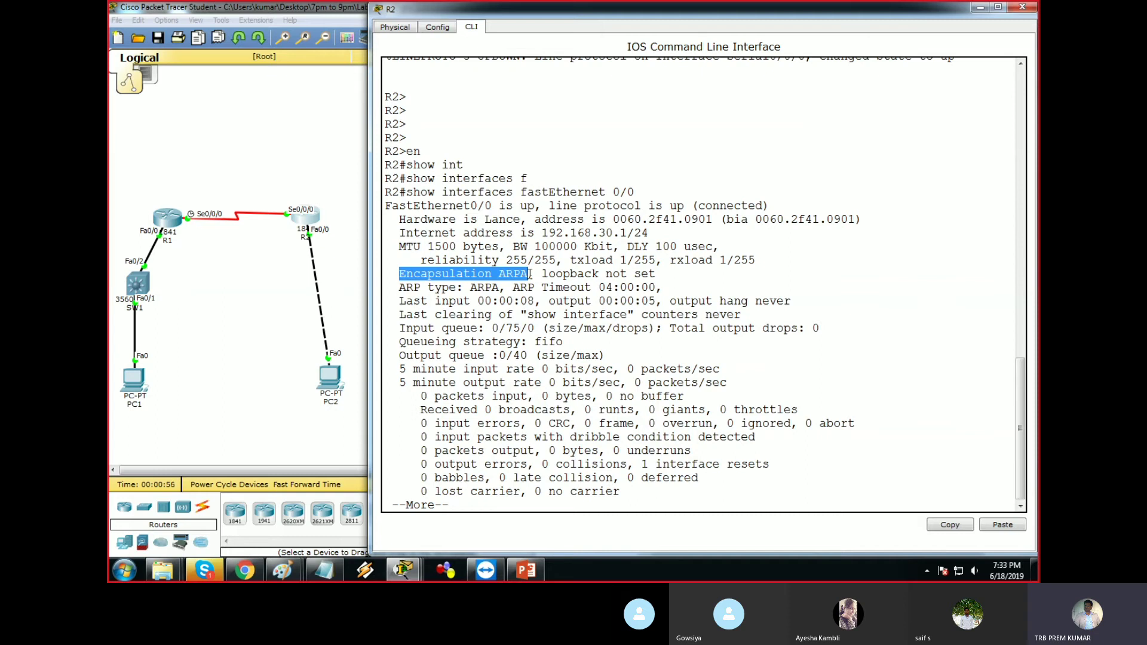
click(530, 273)
drag(499, 274, 529, 273)
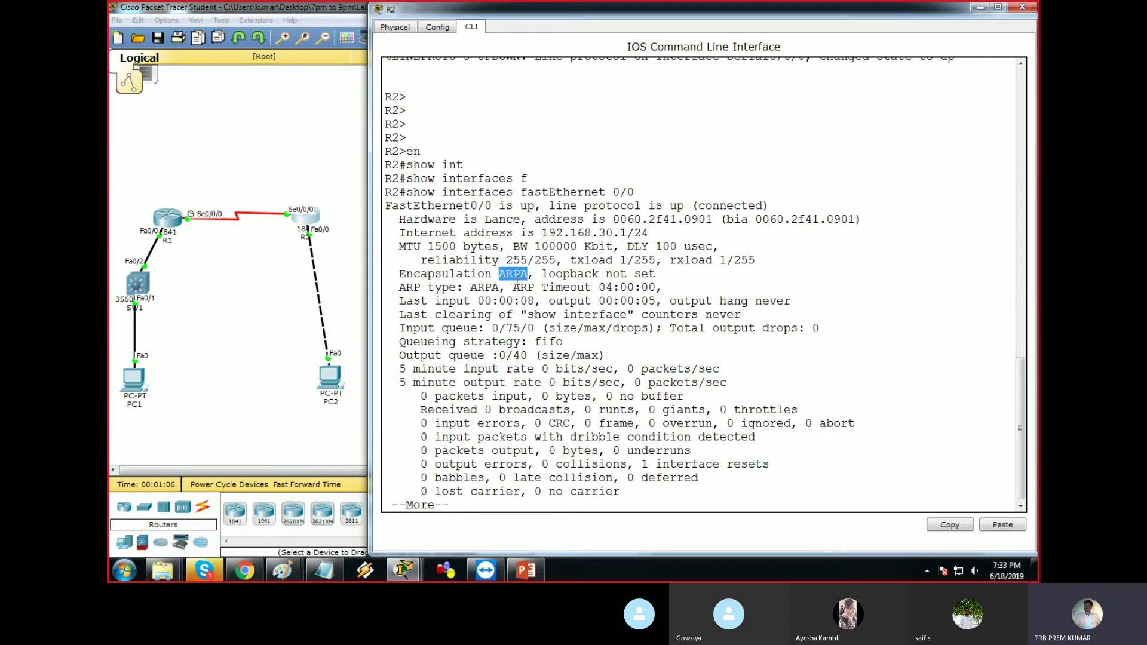
click(516, 279)
key(Return)
Type the show interfaces serial 0/0/0 command
text(show int)
key(Tab)
text(f)
key(Tab)
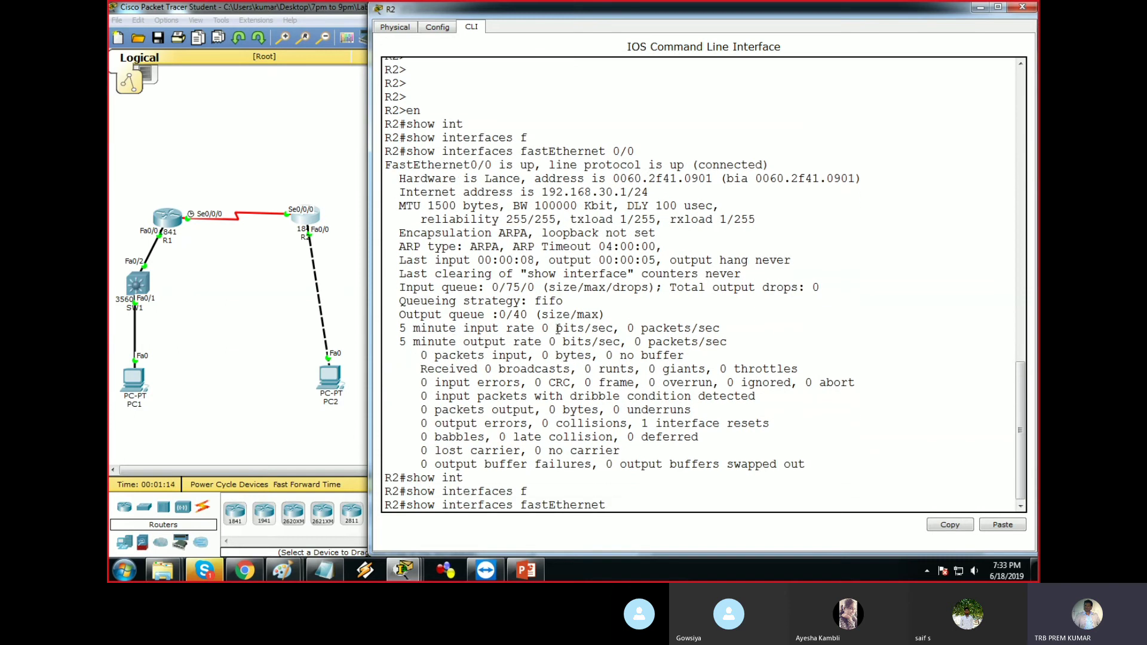
key(BackSpace)
key(BackSpace)
key(BackSpace)
key(BackSpace)
key(BackSpace)
key(BackSpace)
key(BackSpace)
key(BackSpace)
key(BackSpace)
key(BackSpace)
key(BackSpace)
key(BackSpace)
text(s)
key(Tab)
text(e)
key(Tab)
text(`)
text(0/0/0)
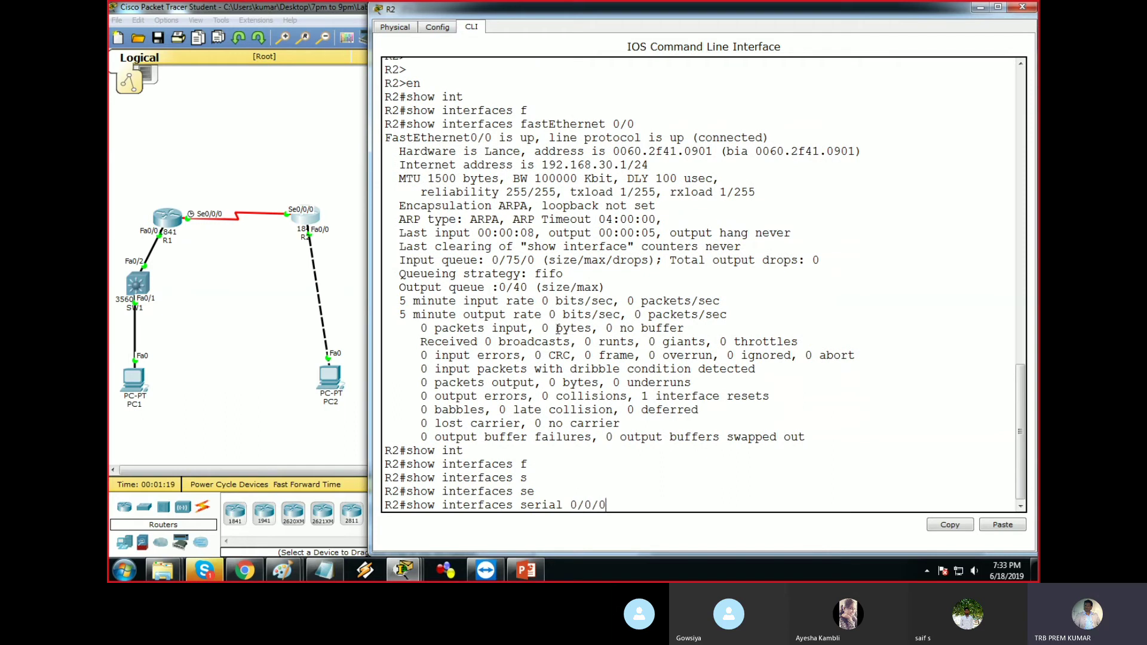
Display Serial0/0/0's details and highlight its Encapsulation HDLC line
key(Return)
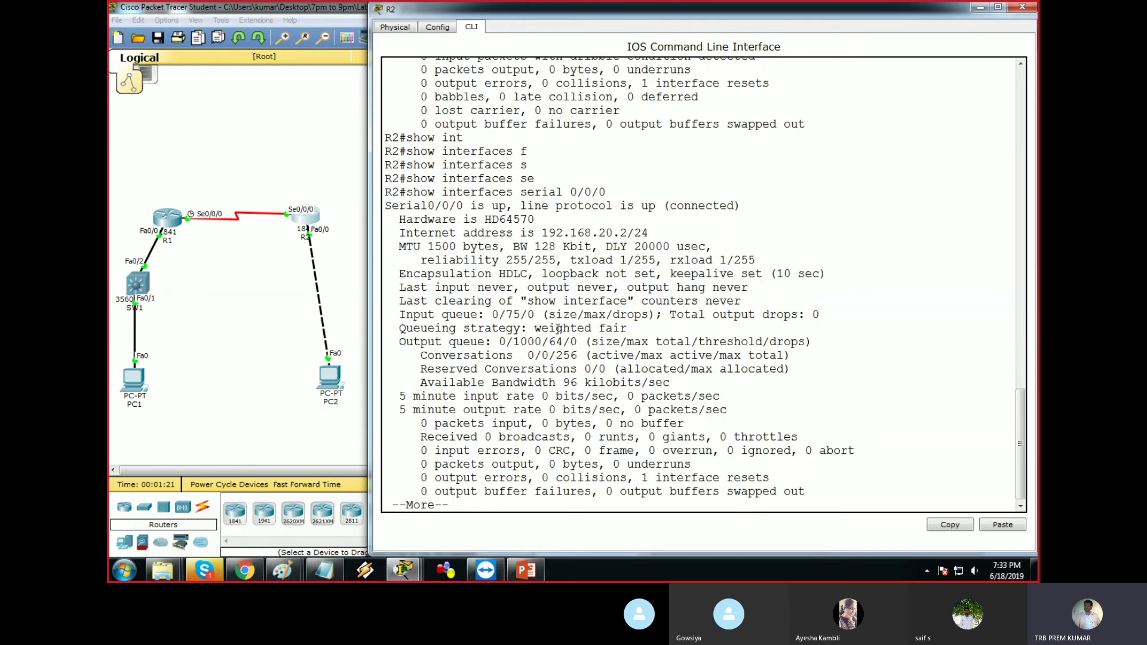
drag(399, 274, 526, 275)
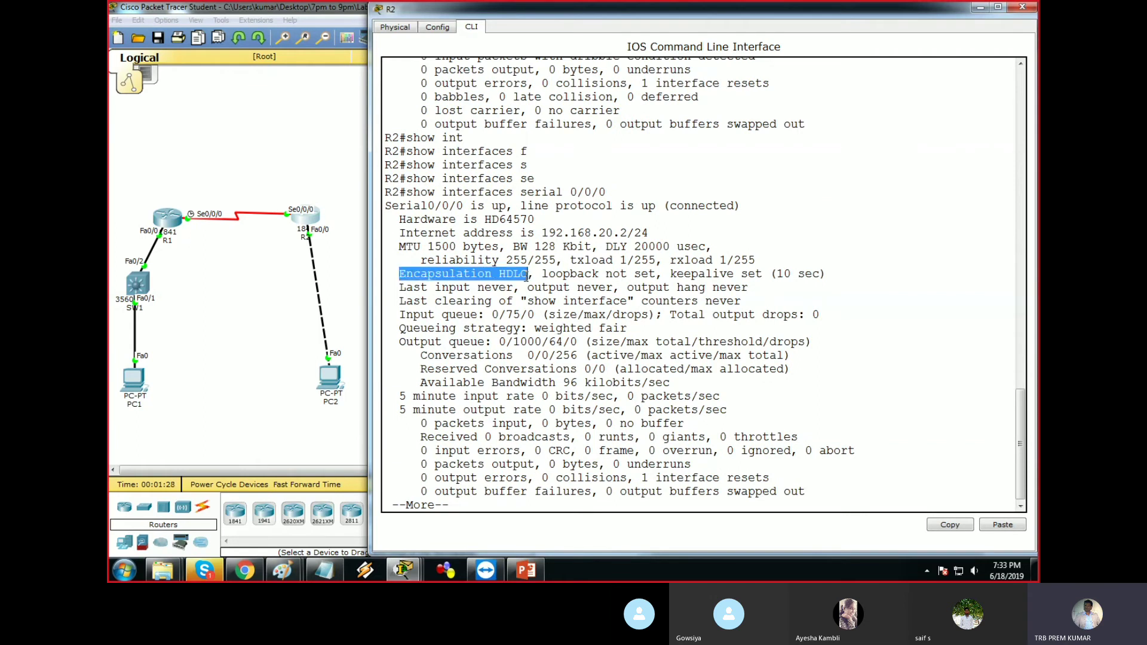
key(space)
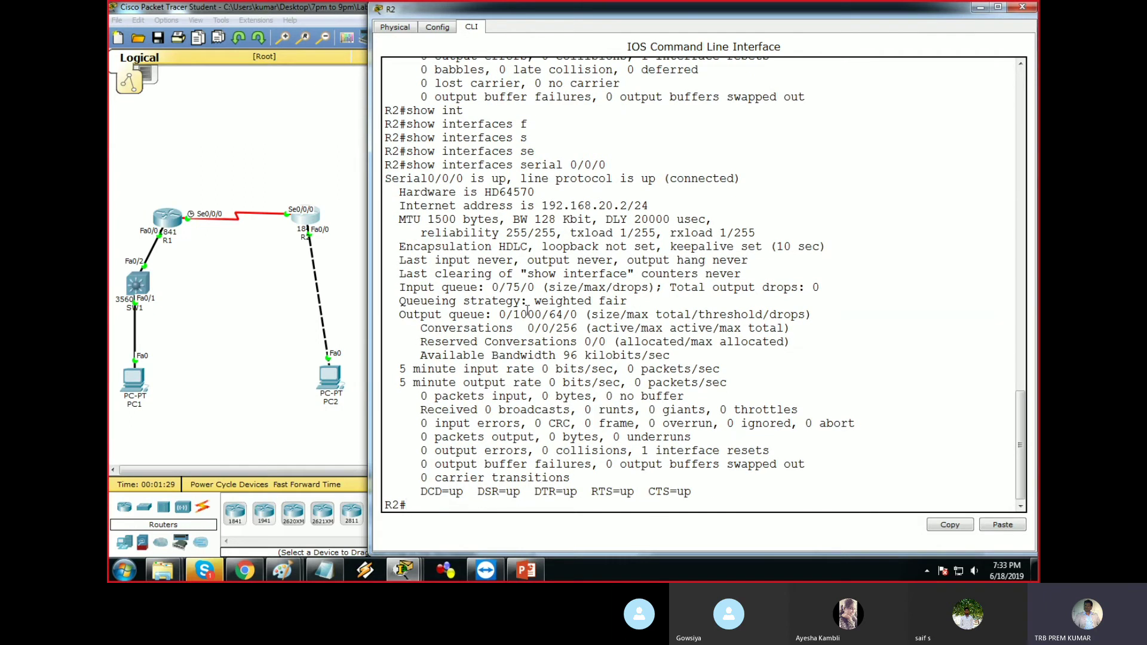
Enter global configuration mode on R2 with conf t
key(Up)
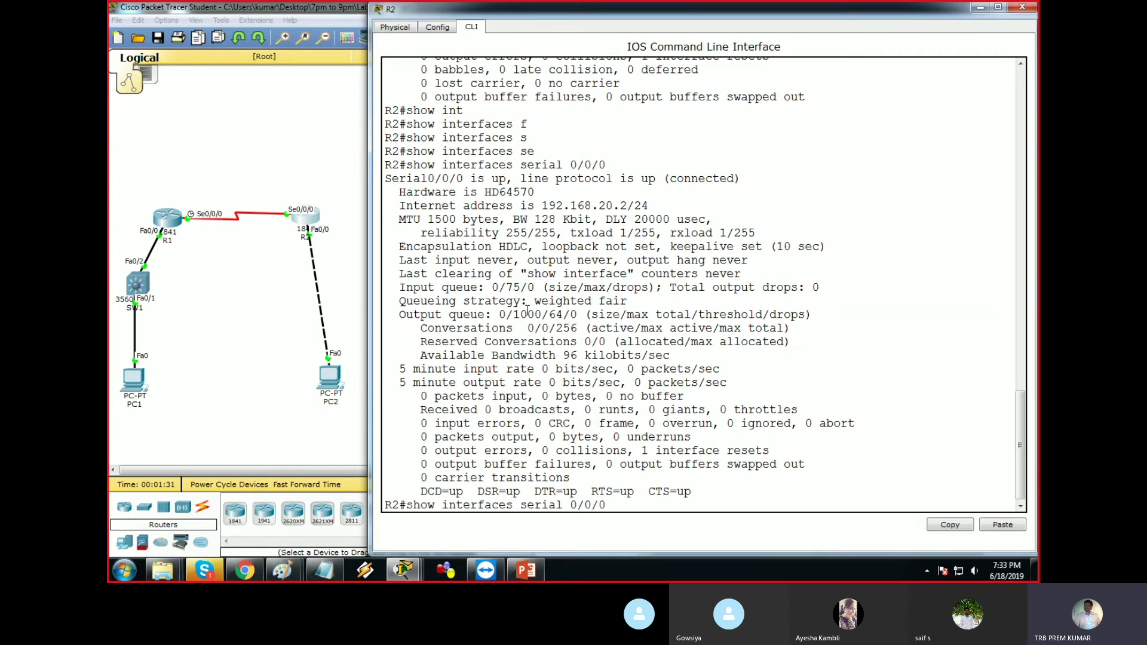
key(Down)
text(en)
key(BackSpace)
key(BackSpace)
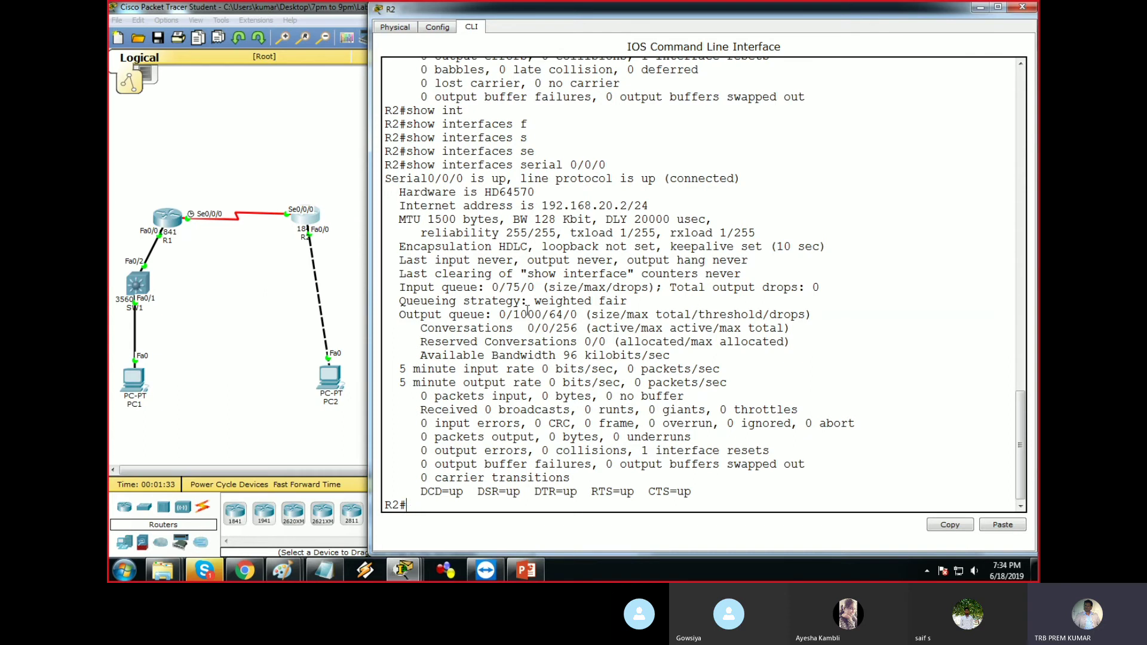
text(conf t)
key(Return)
Enter interface configuration for R2's Serial0/0/0
text(itn)
key(Tab)
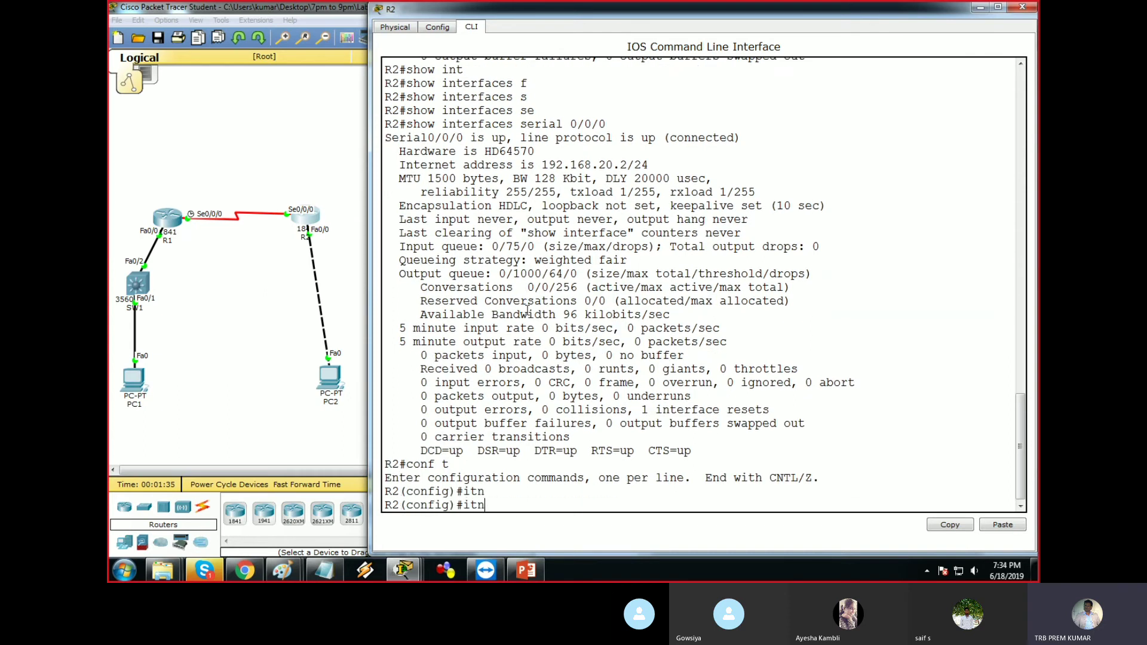
key(BackSpace)
key(BackSpace)
text(n)
key(Tab)
text(se)
key(Tab)
text(0/0/0)
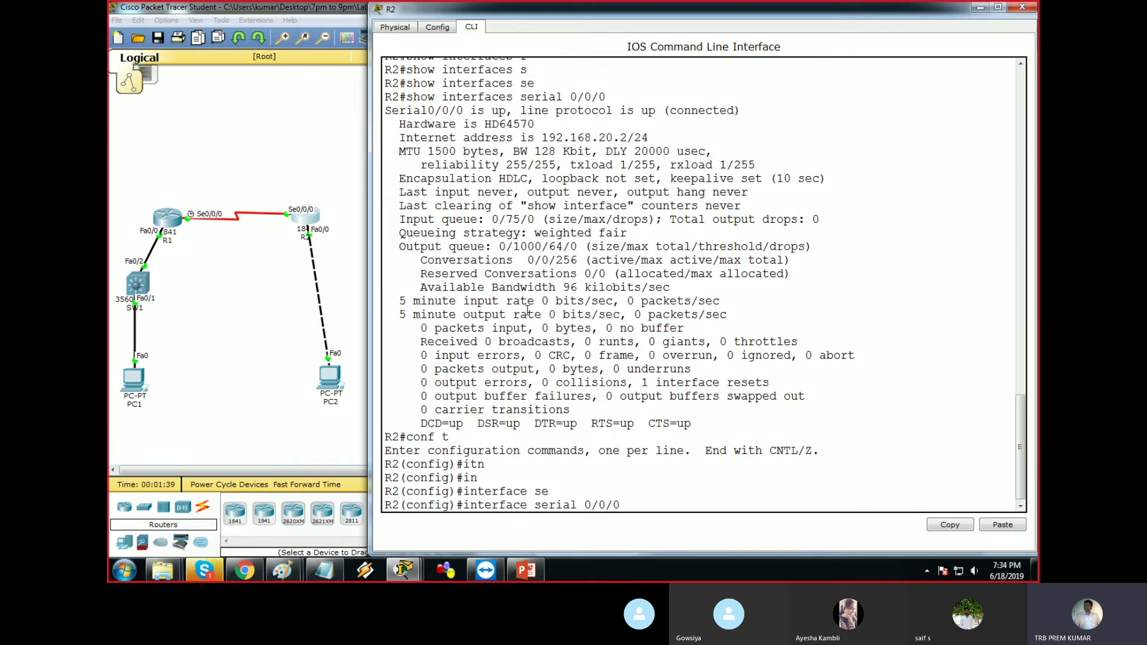
key(Return)
Set encapsulation ppp, note the line-protocol-down message, and exit with Ctrl+Z
text(en)
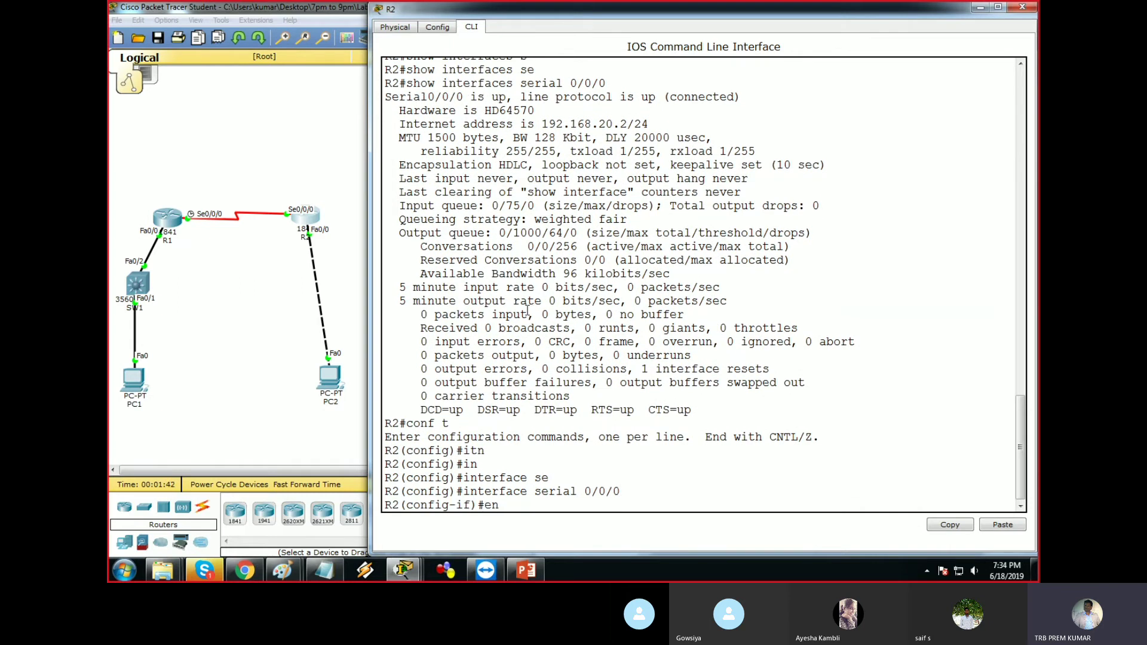
key(Tab)
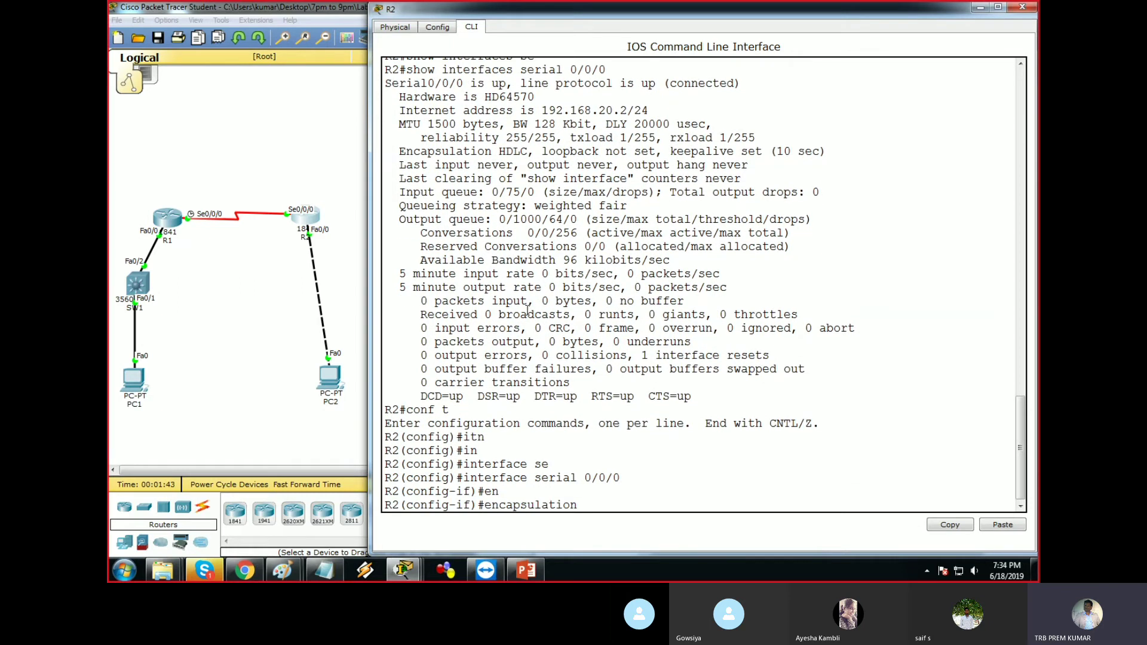
text(?)
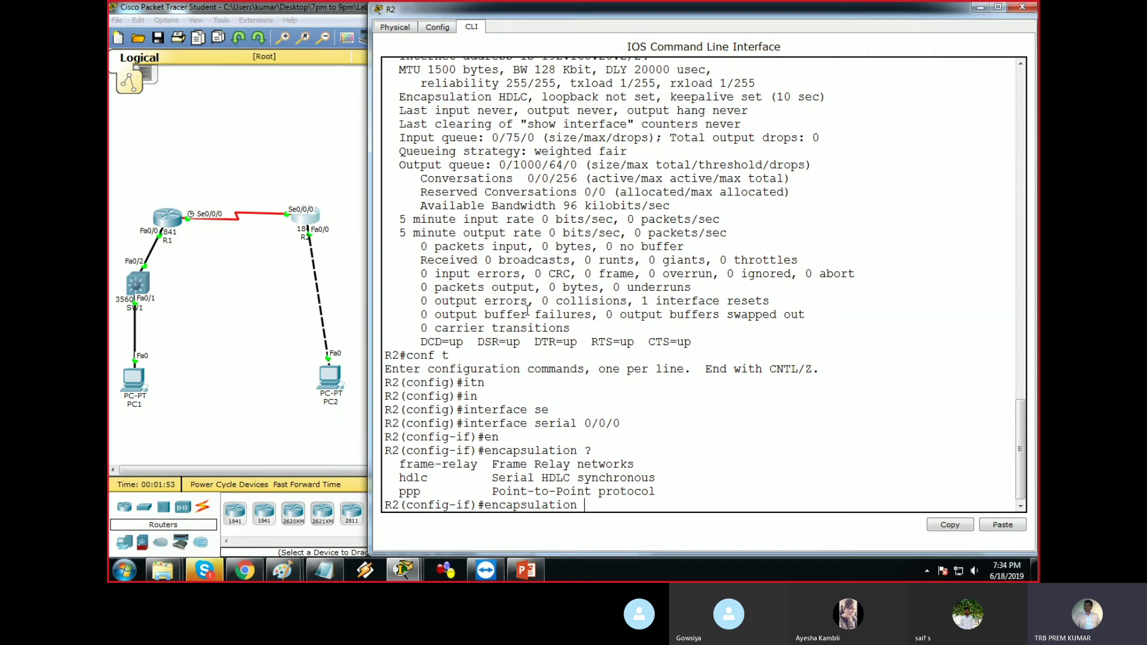
text(ppp)
key(Return)
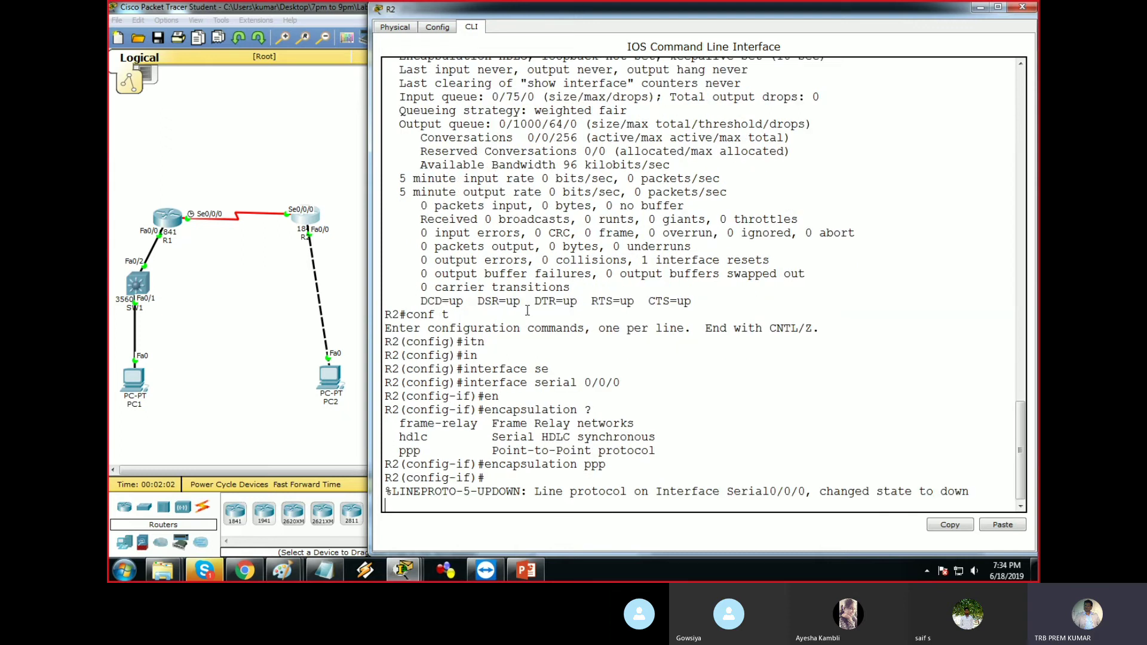
drag(535, 492, 971, 494)
click(921, 441)
key(Return)
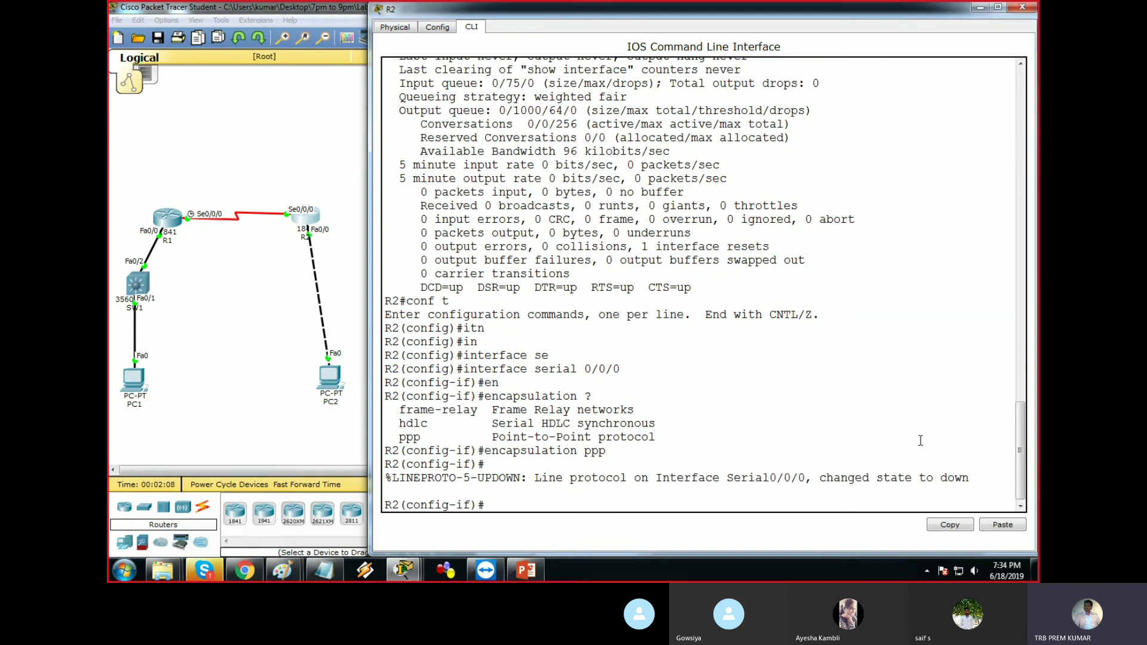
key(ctrl+z)
Run show ip interface brief on R2
text(show ip int)
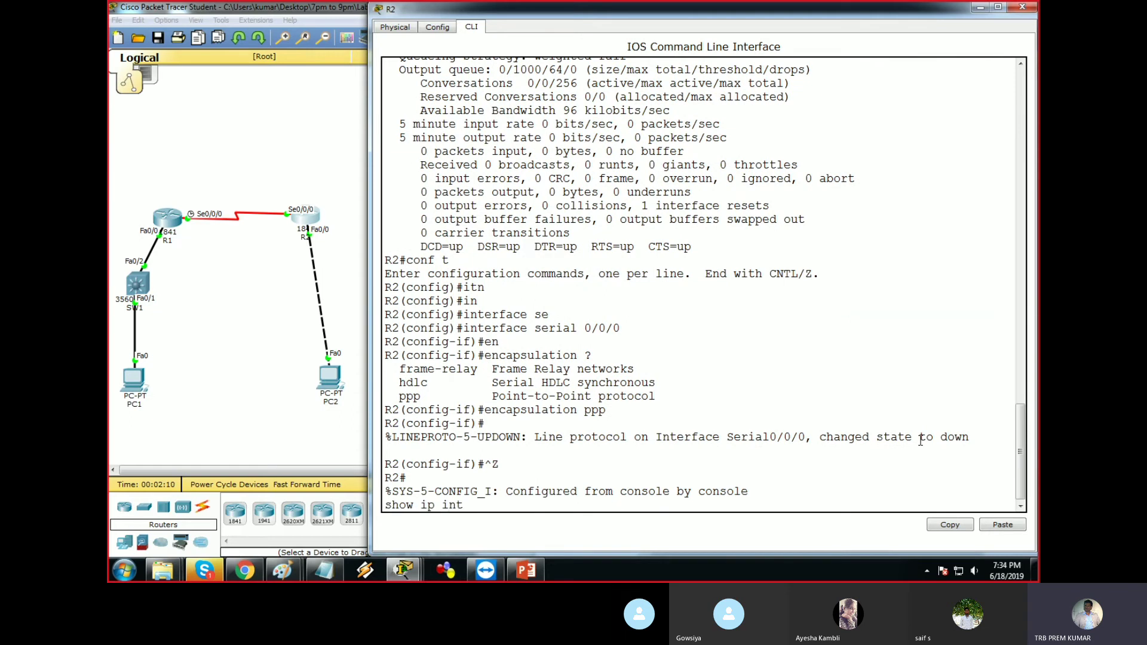
key(Tab)
text(b)
key(Tab)
key(Return)
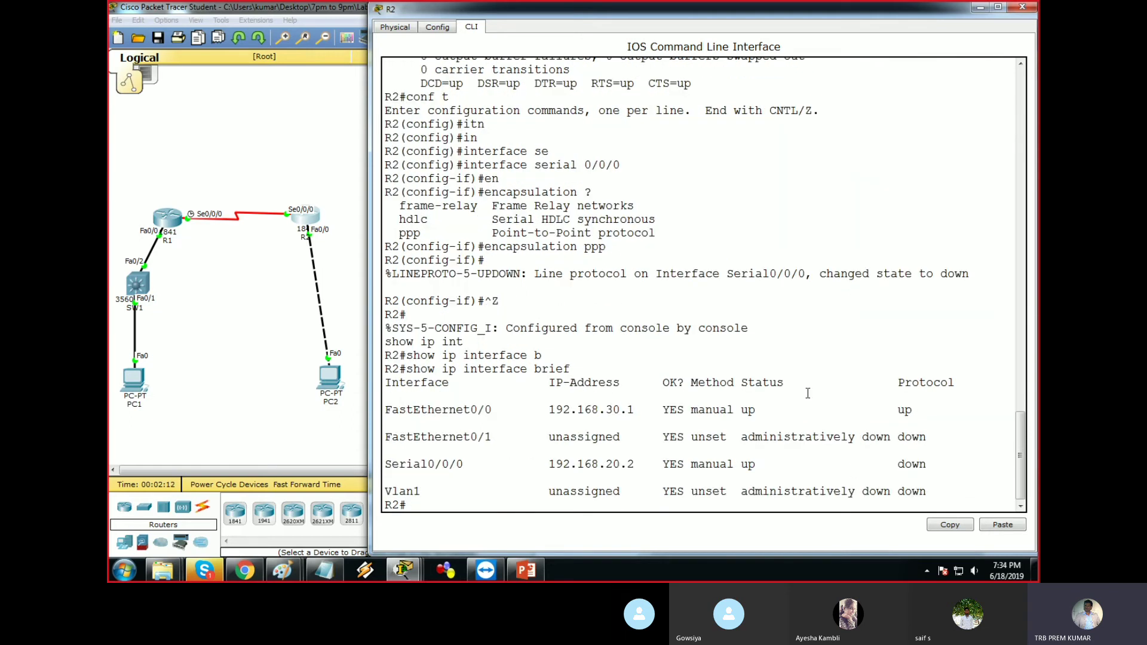
Highlight Serial0/0/0's up Status and down Protocol entries in the summary
drag(742, 382, 784, 385)
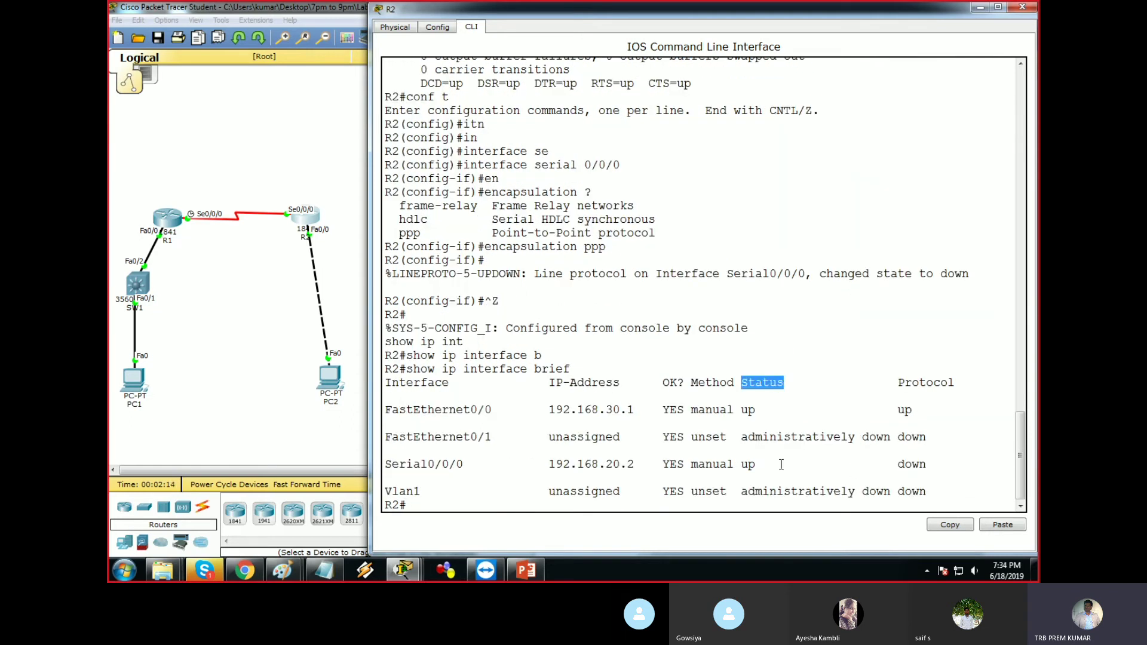
drag(742, 465, 756, 465)
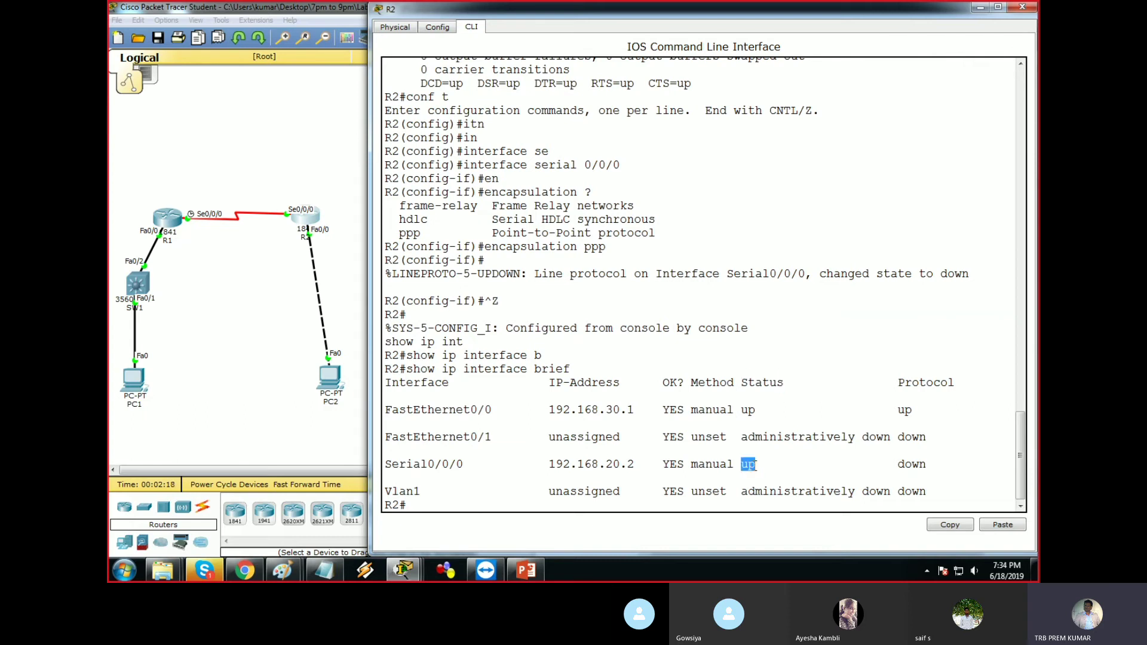
drag(742, 383, 782, 388)
drag(898, 382, 956, 383)
drag(898, 469, 928, 467)
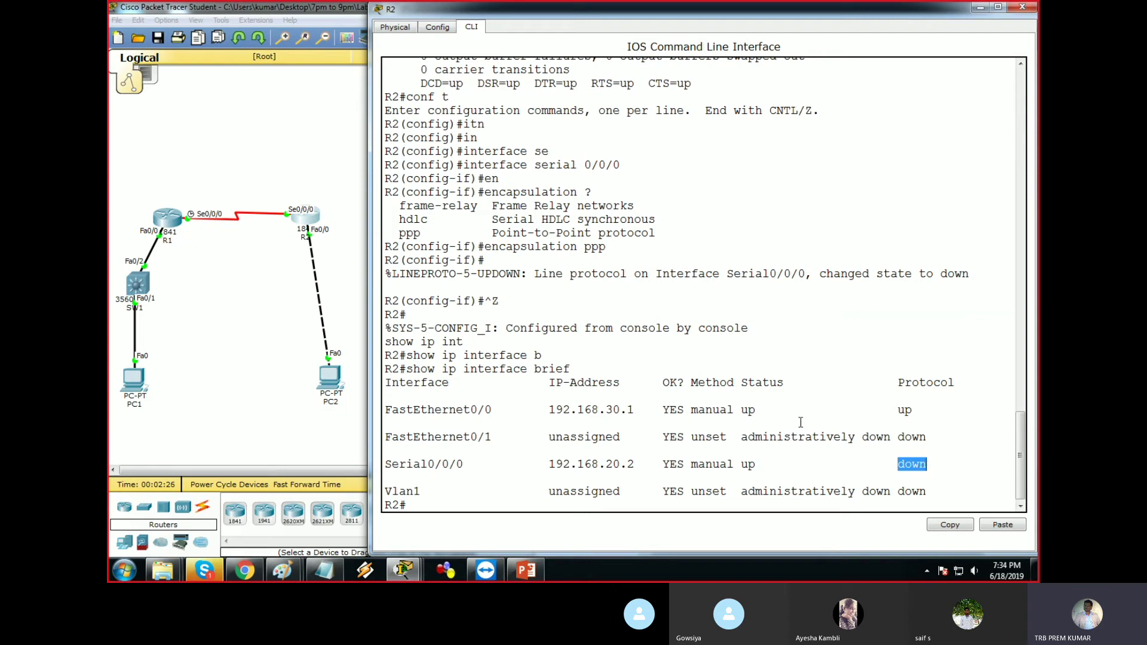
drag(741, 382, 785, 385)
drag(896, 383, 956, 383)
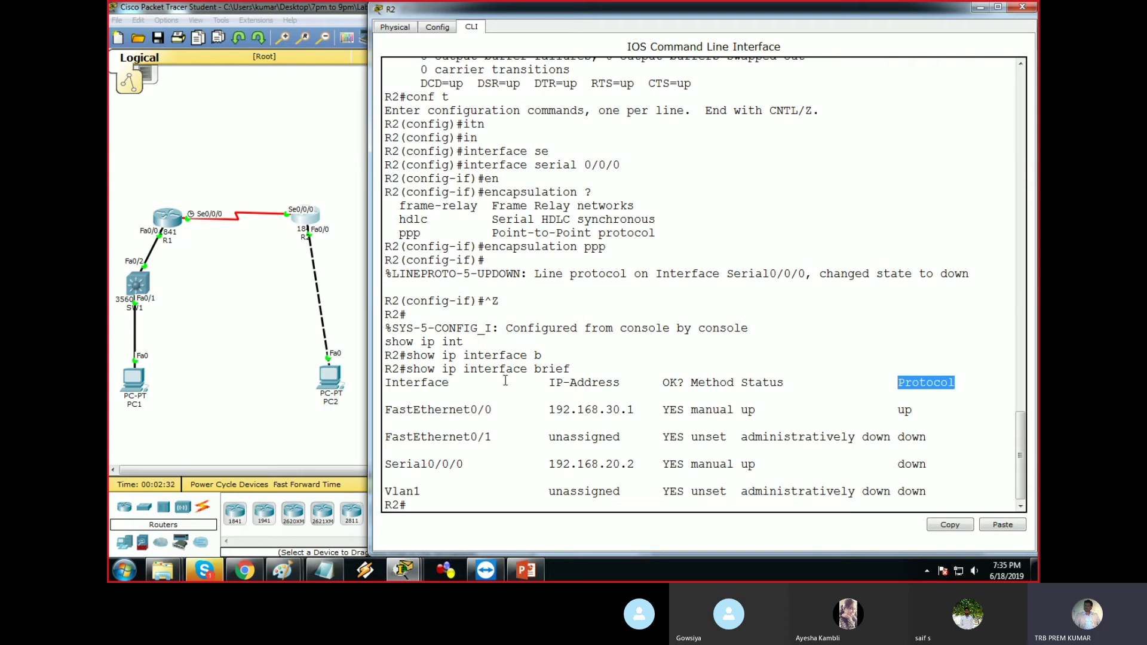
click(164, 226)
Open R1's command line and enter global configuration mode
click(163, 225)
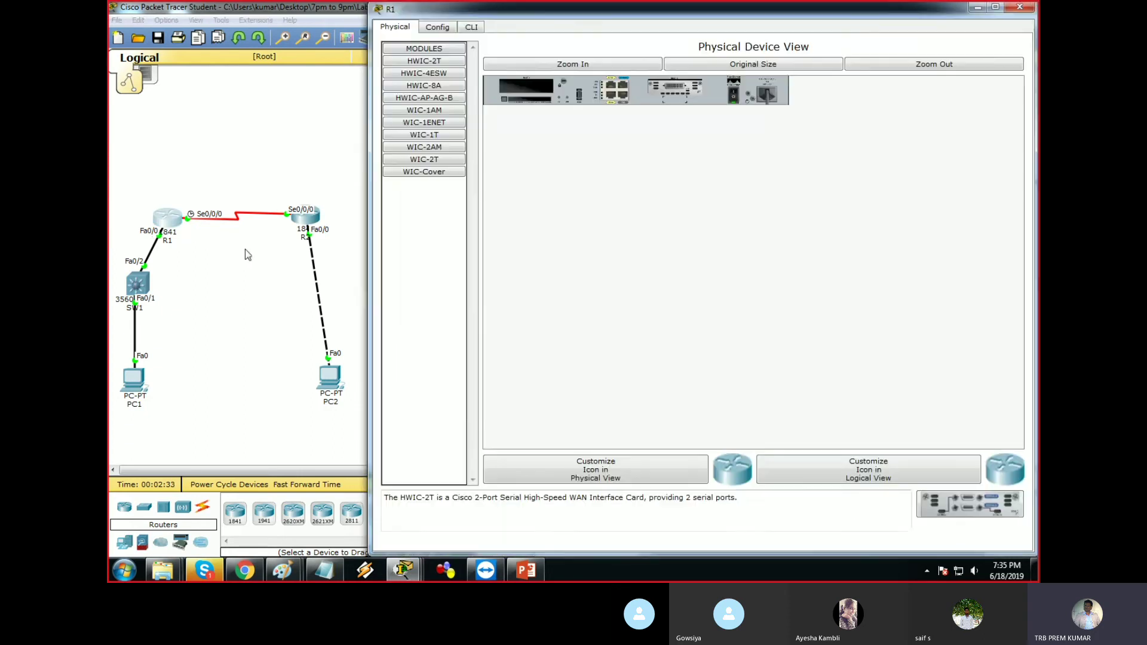
click(472, 27)
key(BackSpace)
key(BackSpace)
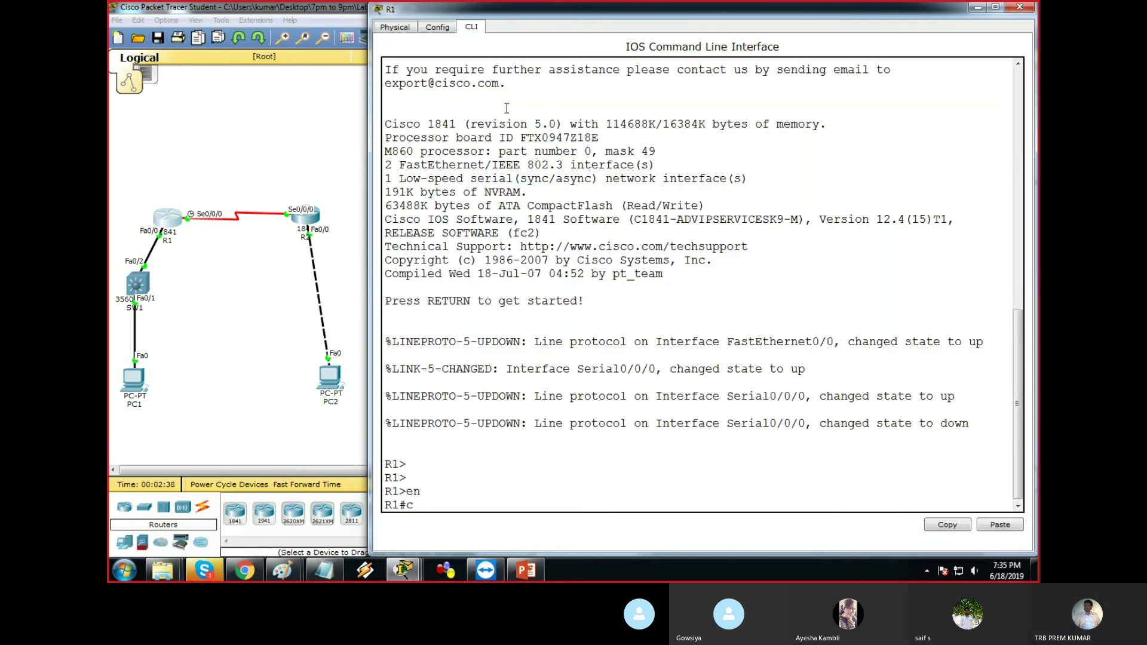
text(conf t)
key(Return)
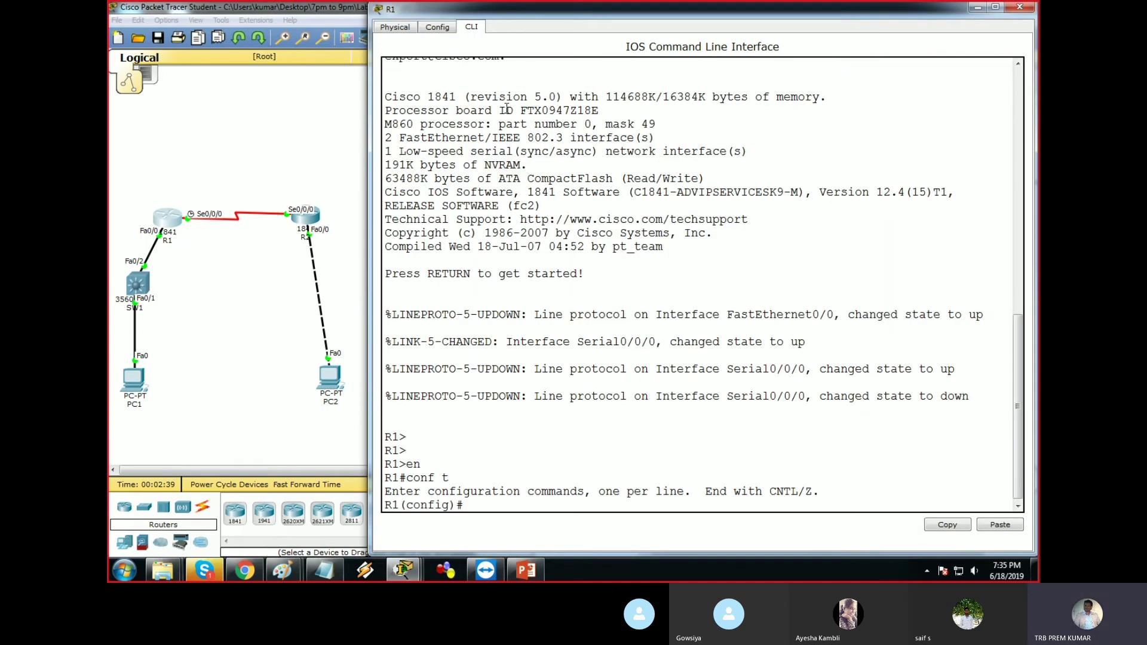
Enter interface configuration for R1's Serial0/0/0
text(int)
key(Tab)
text(se)
key(Tab)
text(0/0)
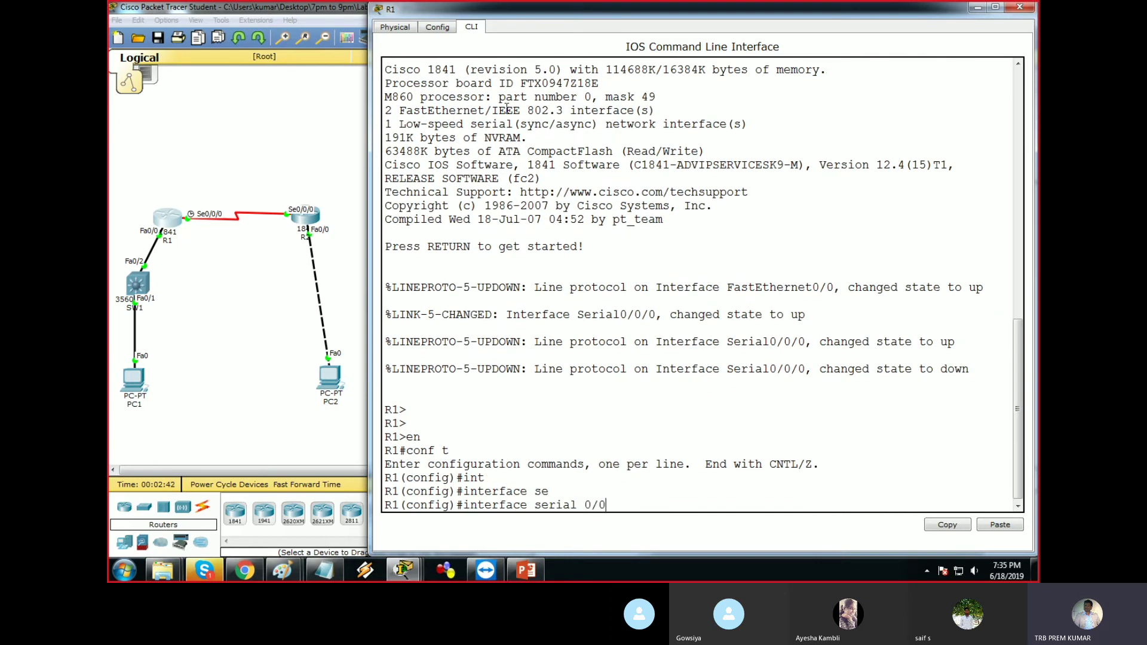
key(super)
key(Escape)
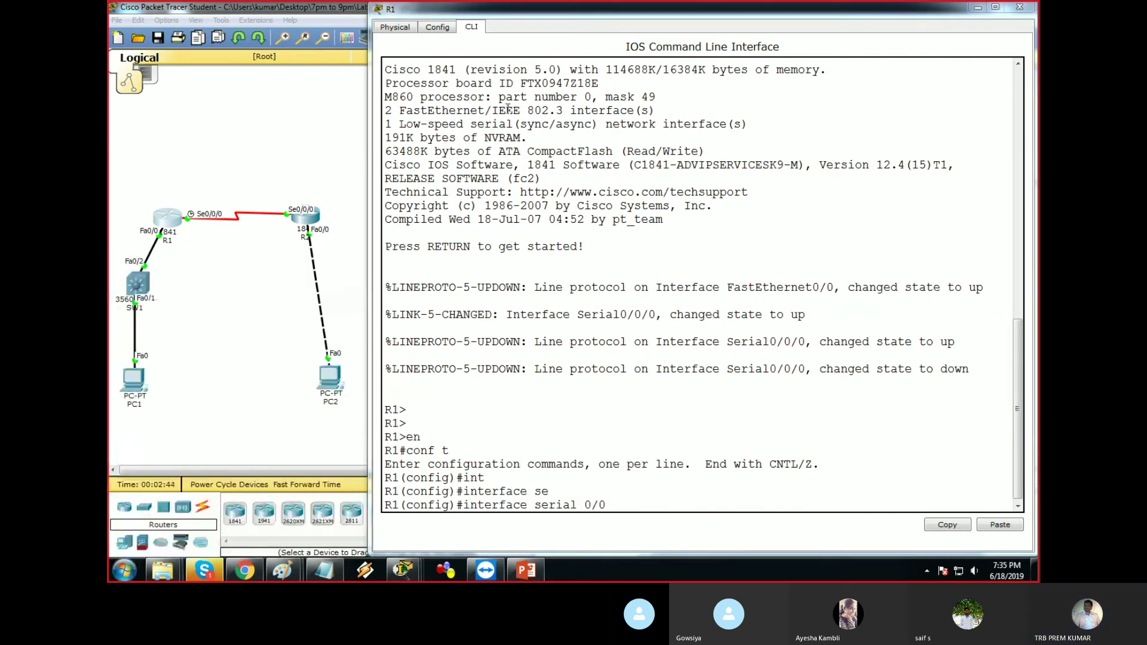
click(680, 501)
text(/0)
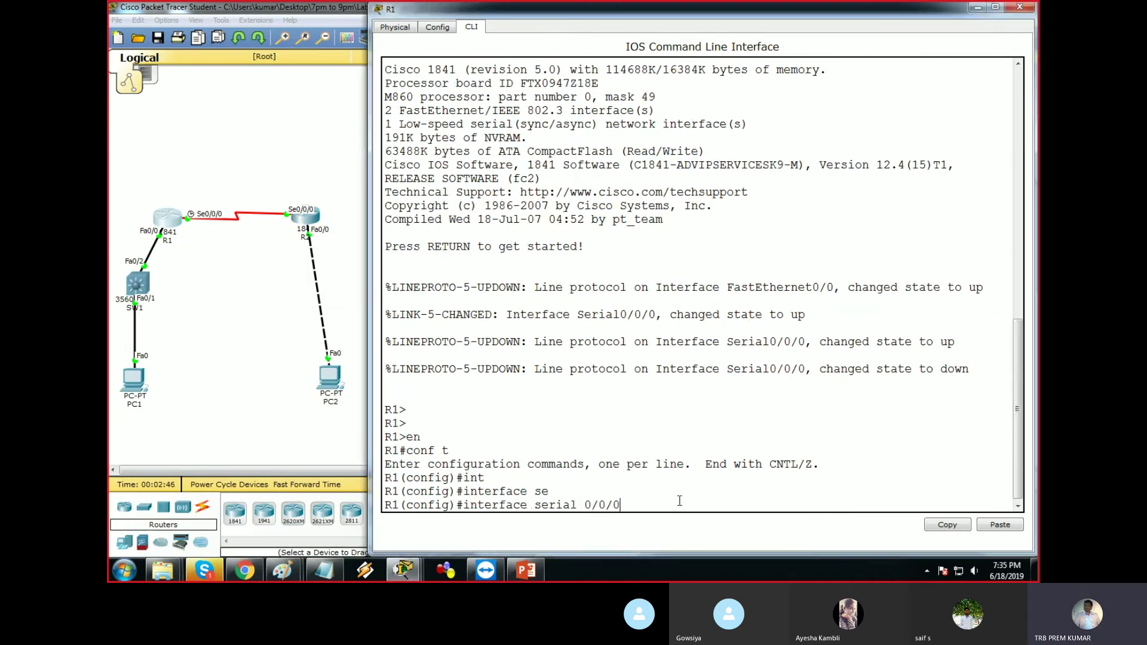
key(Return)
Apply encapsulation ppp on Serial0/0/0 and exit the interface
text(en)
key(Return)
text(encapsulation ppp)
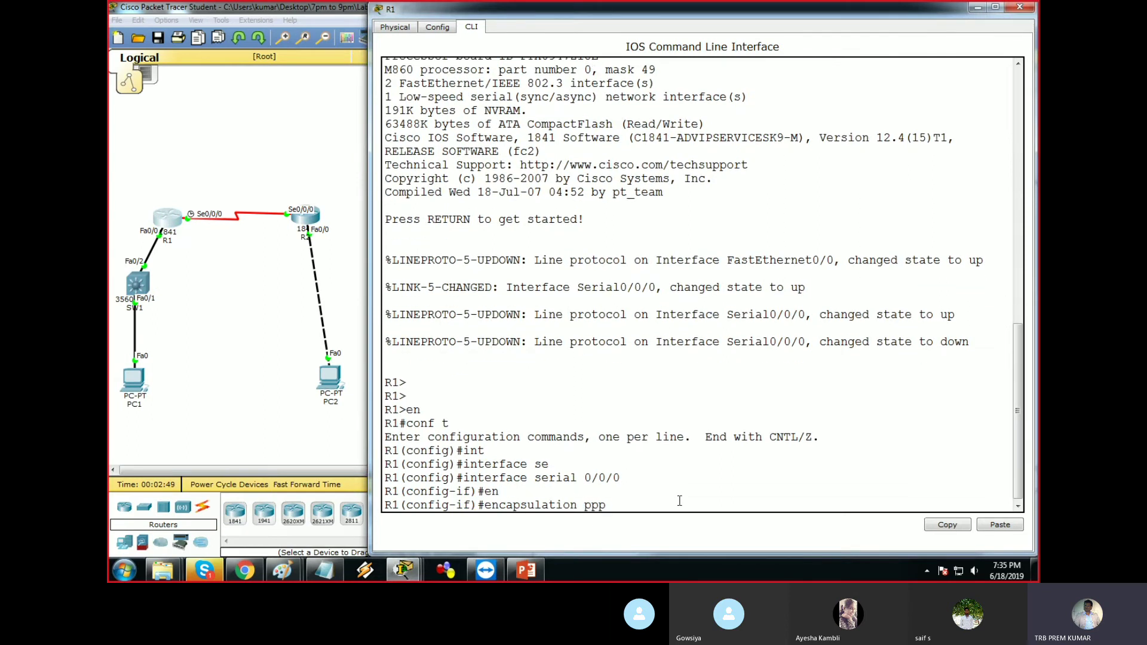
key(Return)
text(exit)
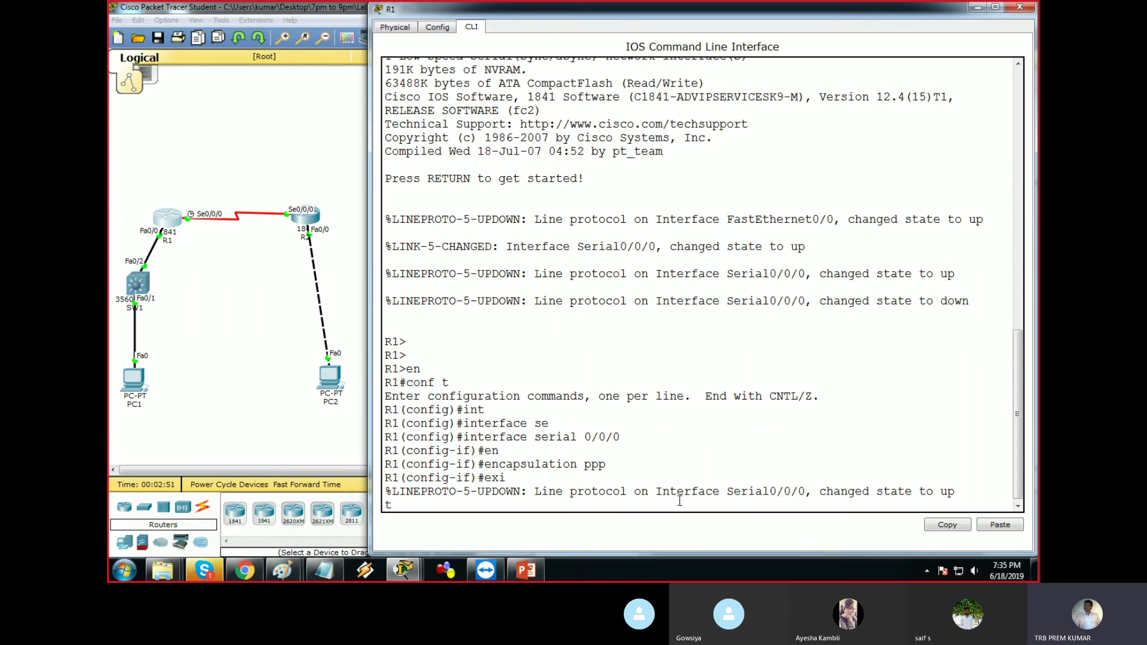
key(Return)
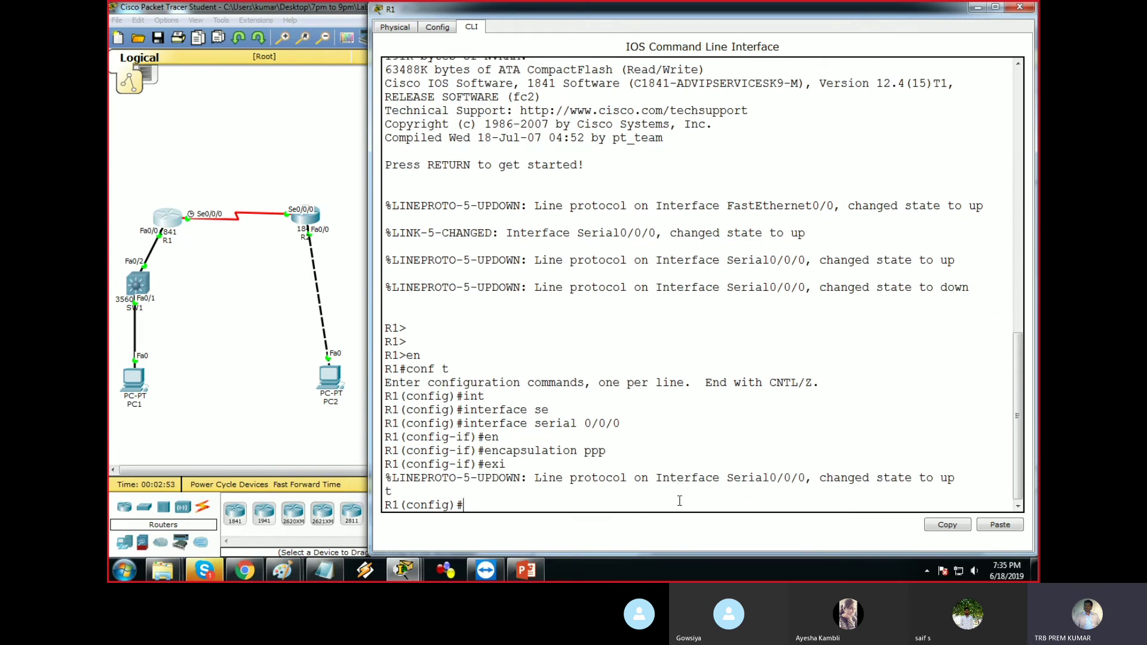
Point out the serial line-protocol-up message on R1
drag(527, 478, 956, 478)
click(556, 503)
text(exit)
key(BackSpace)
key(BackSpace)
key(BackSpace)
key(BackSpace)
On R1, create username R2 with the shared password
text(use)
key(Tab)
text(R2)
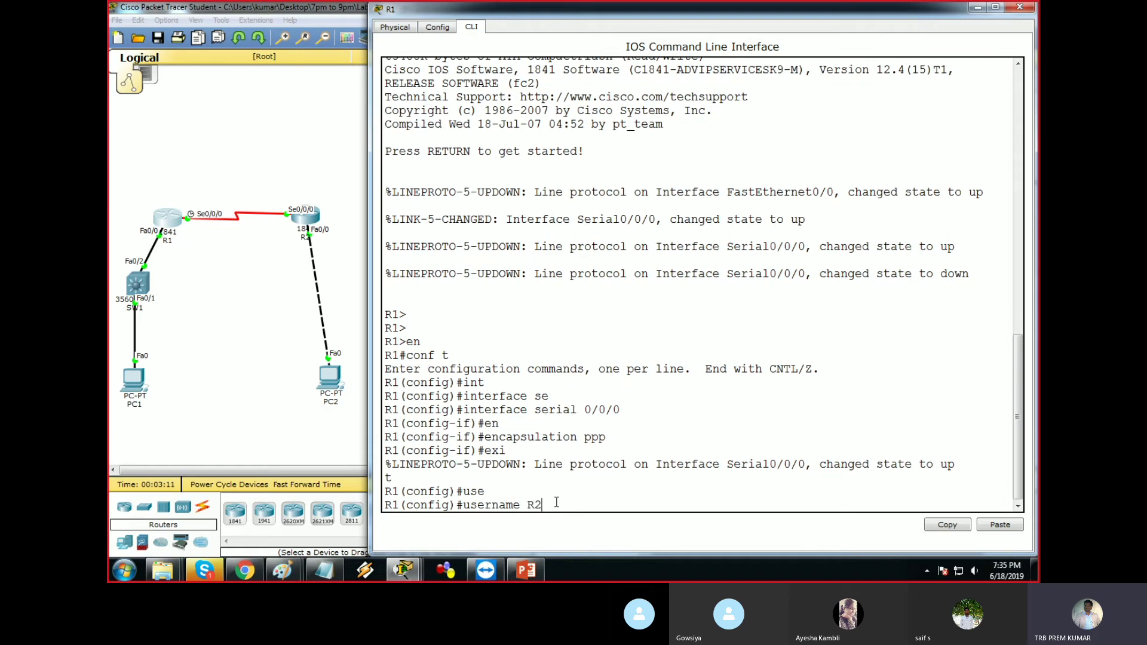
text( pa)
key(Tab)
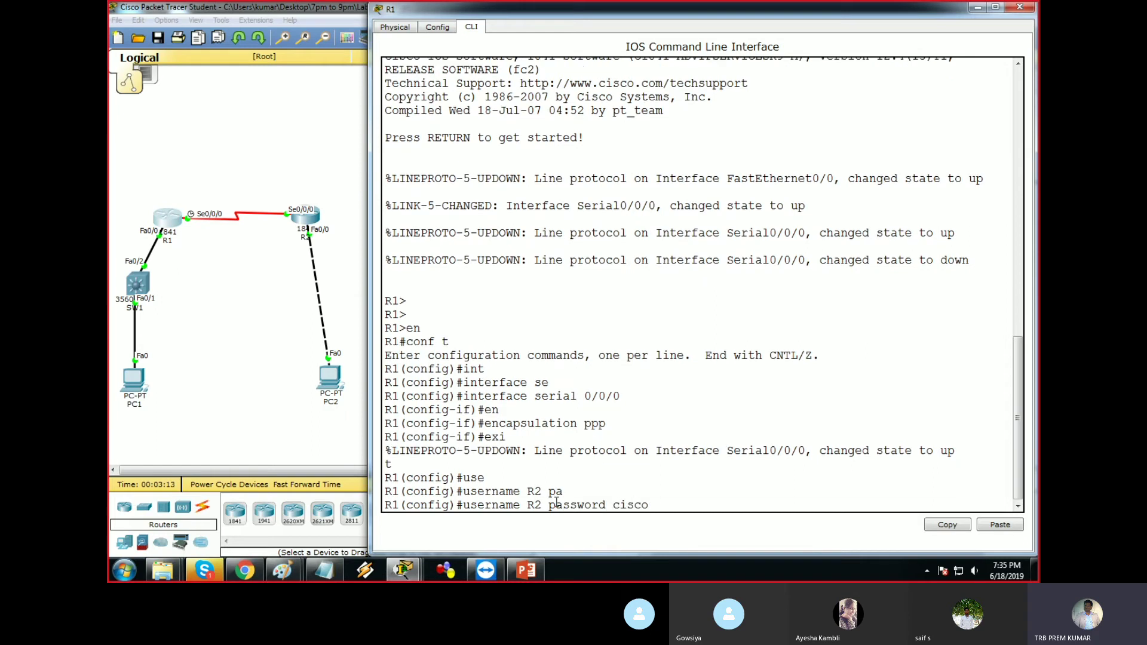
key(Return)
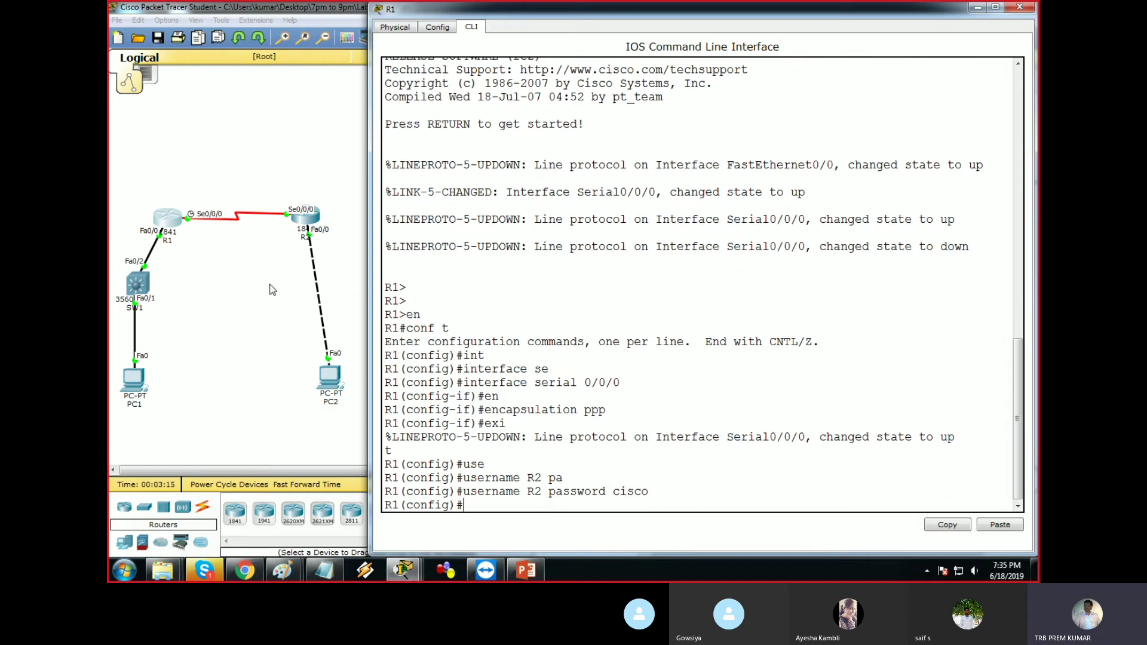
click(312, 219)
Open R2's command line and enter global configuration mode
click(312, 219)
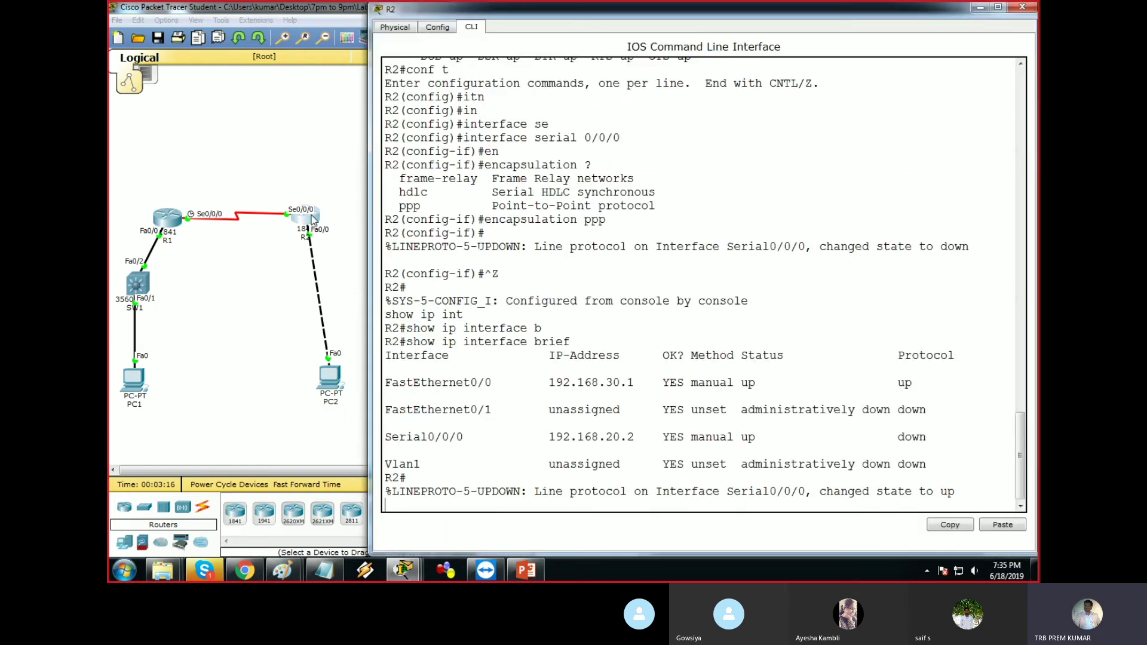
key(Return)
text(con )
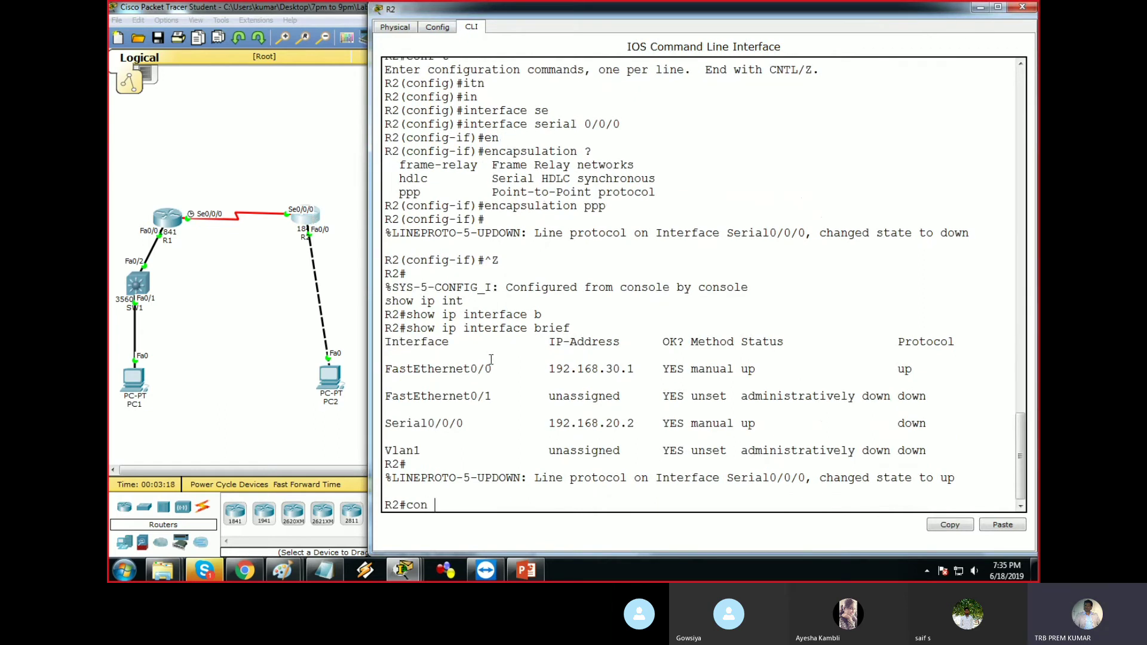
text(f t)
key(Return)
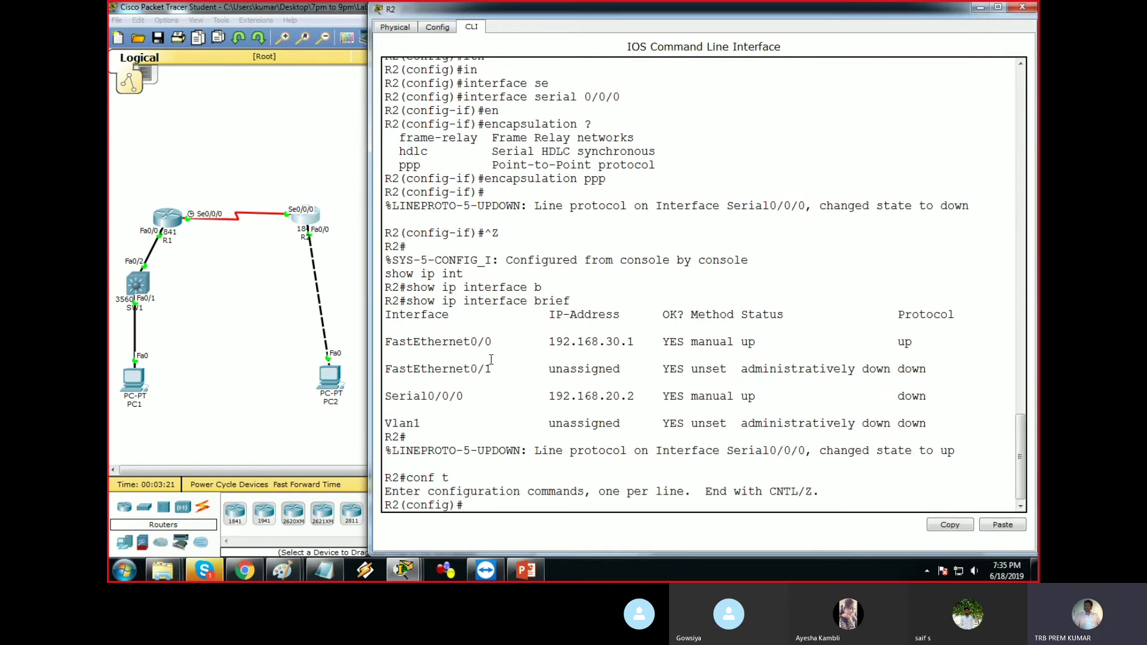
On R2, create username R1 with the shared password
text(us)
key(Tab)
text(R)
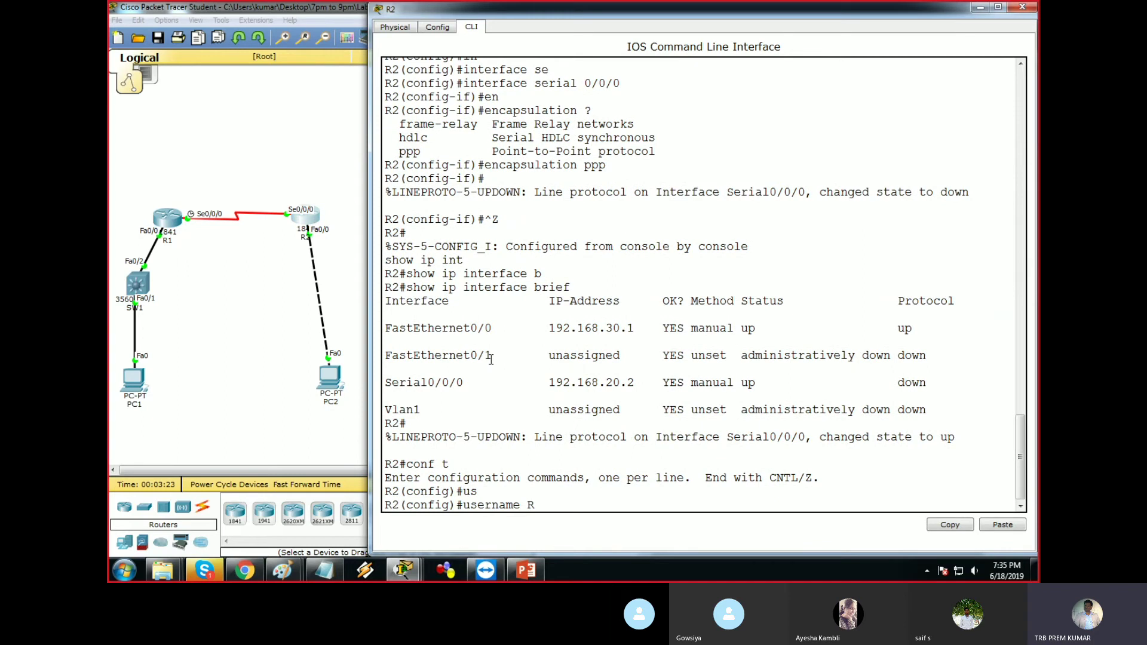
text(1 pas)
key(Tab)
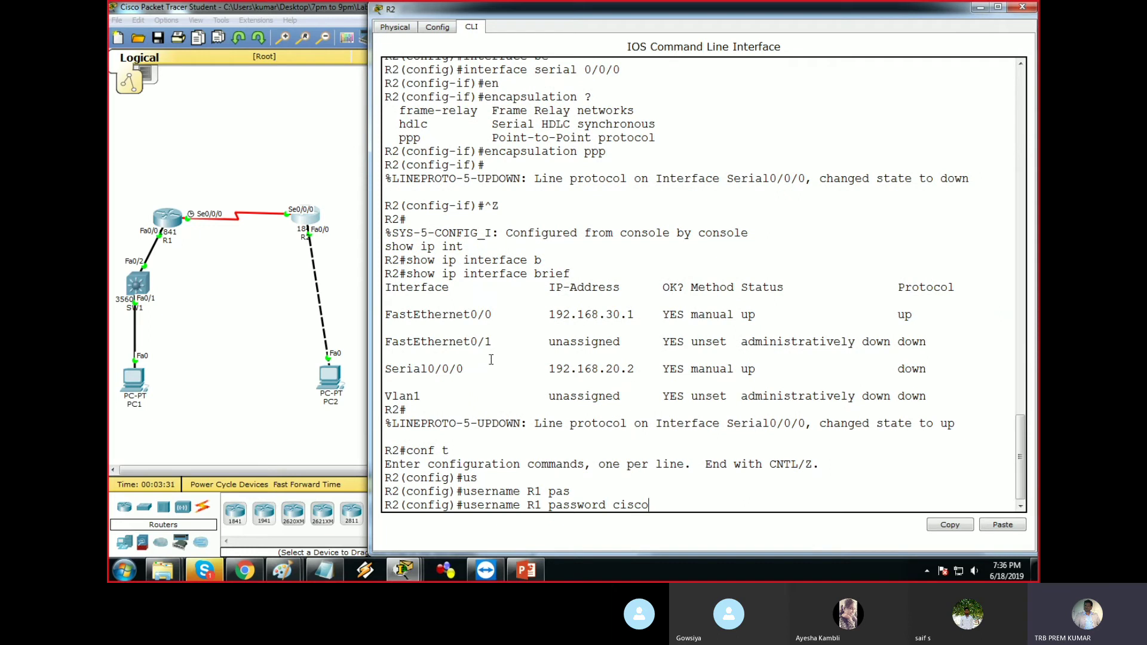
key(Return)
text(exit)
key(BackSpace)
key(BackSpace)
key(BackSpace)
key(BackSpace)
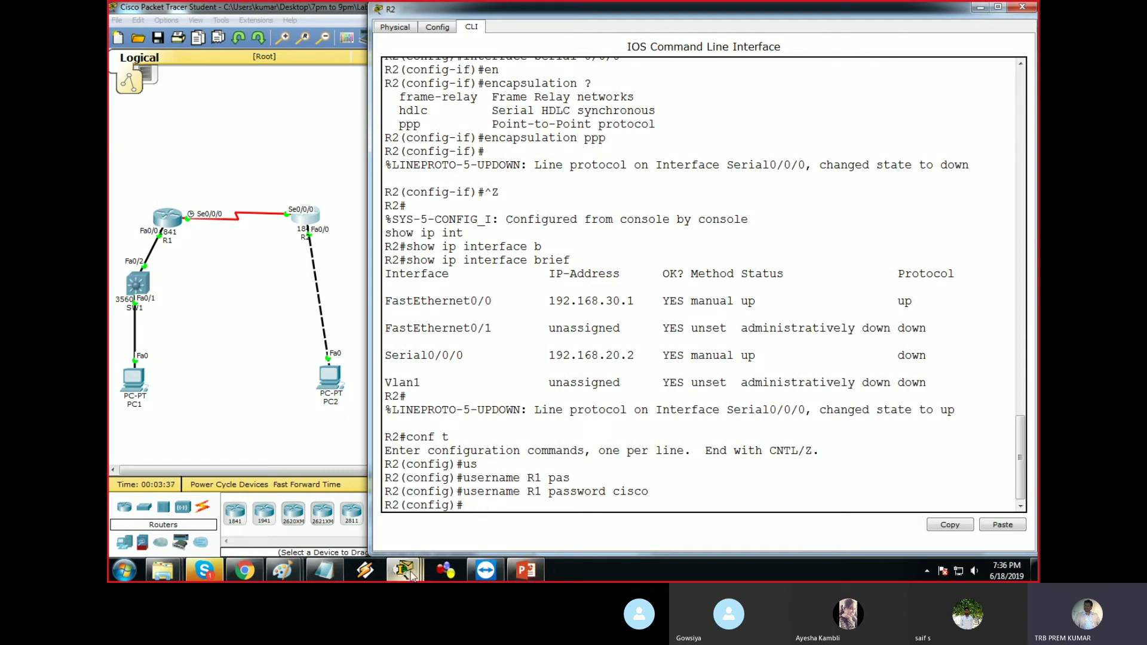
mouse_move(411, 576)
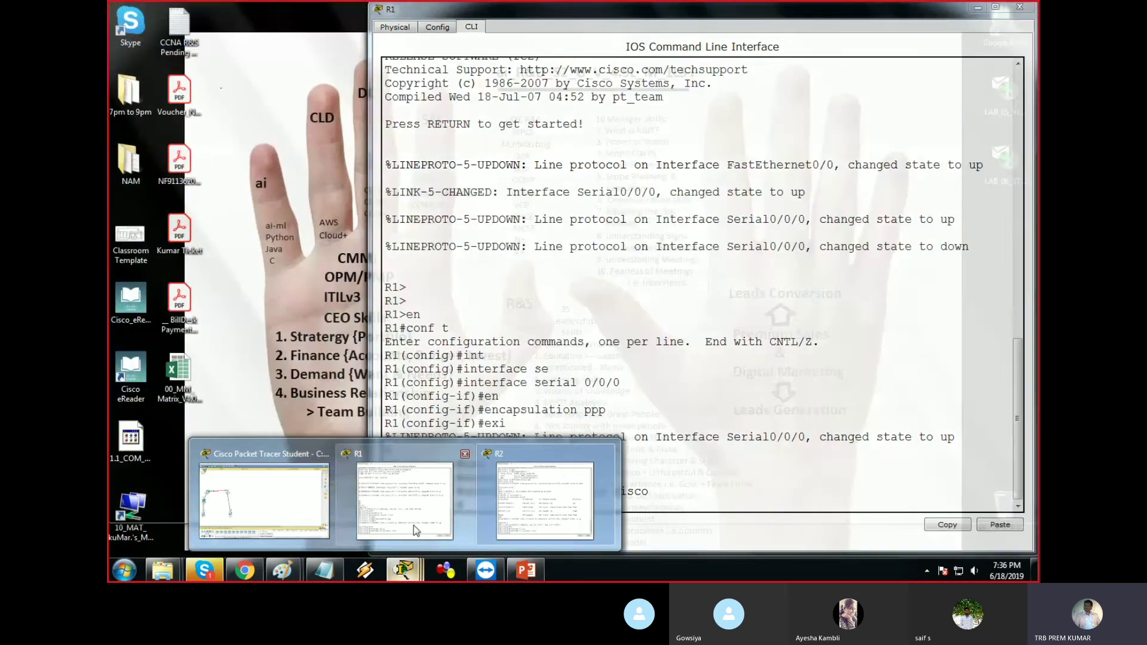
Return to R1's console and enter Serial0/0/0 interface configuration
click(413, 525)
key(ctrl+v)
key(Return)
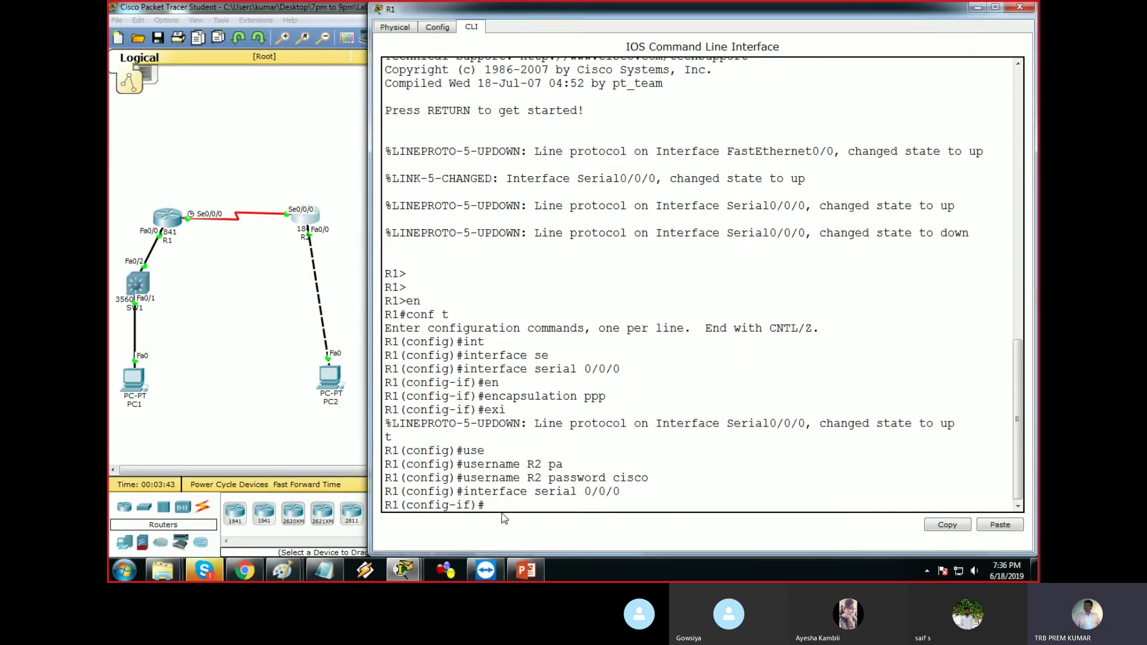
Set ppp authentication chap on R1's Serial0/0/0
text(ppp ?)
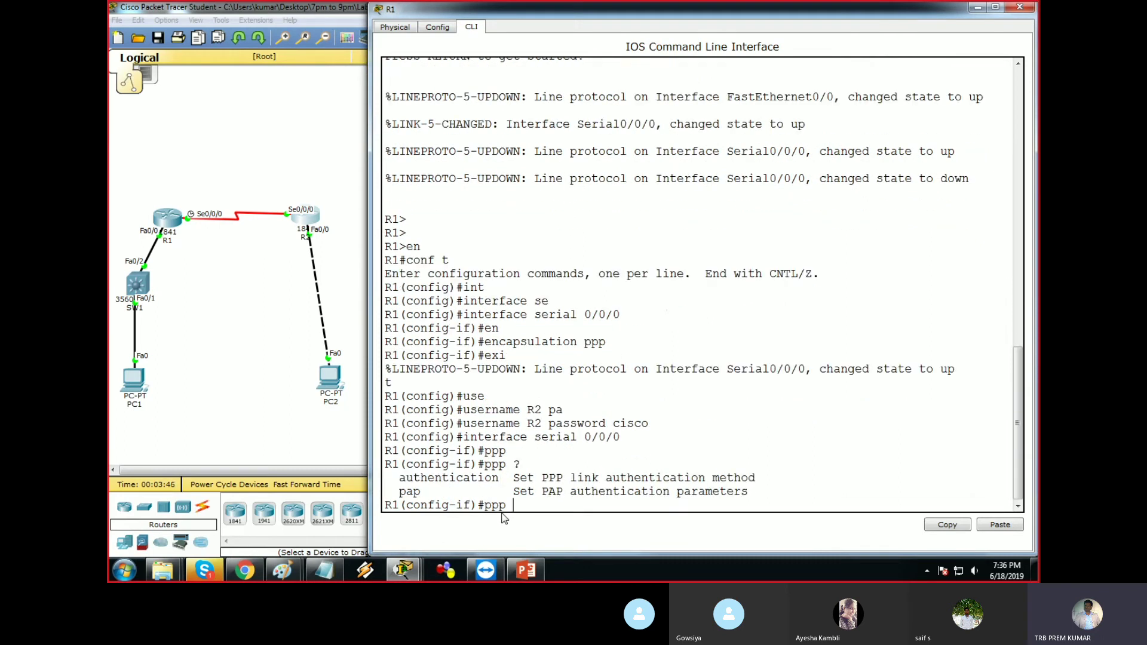
text(ai)
key(Tab)
key(BackSpace)
key(Tab)
text(u)
key(Tab)
key(BackSpace)
text(?)
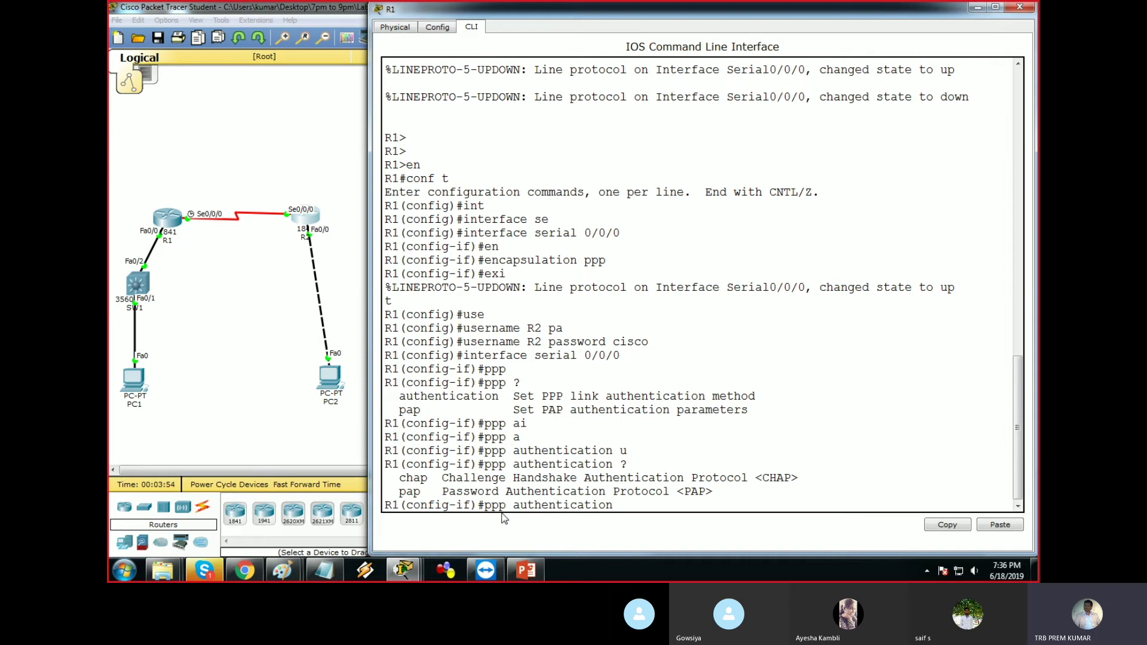
text(ch)
key(Tab)
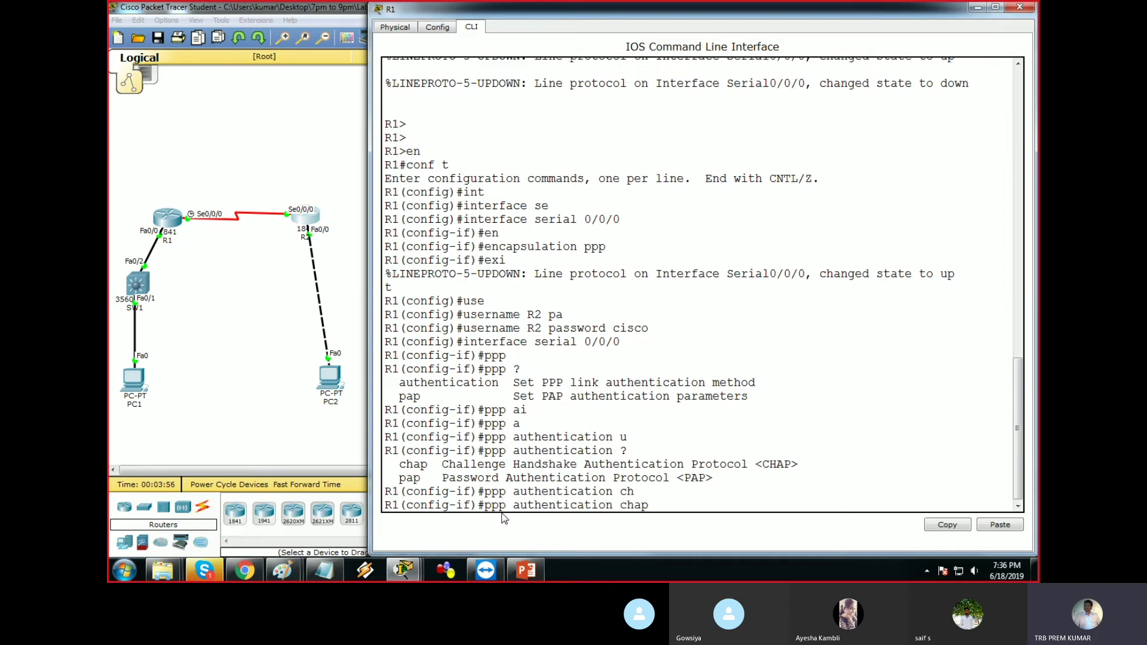
key(Return)
text(\)
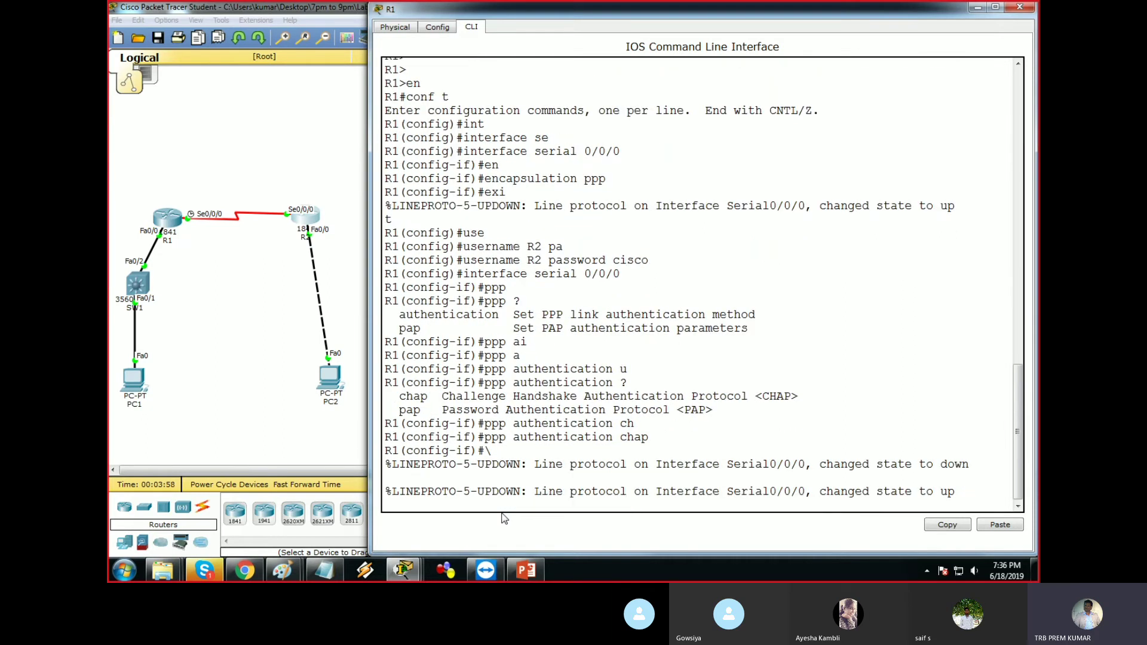
Highlight the link going down and coming back up, then close R1's window
drag(820, 465, 976, 465)
click(873, 494)
drag(865, 493, 954, 493)
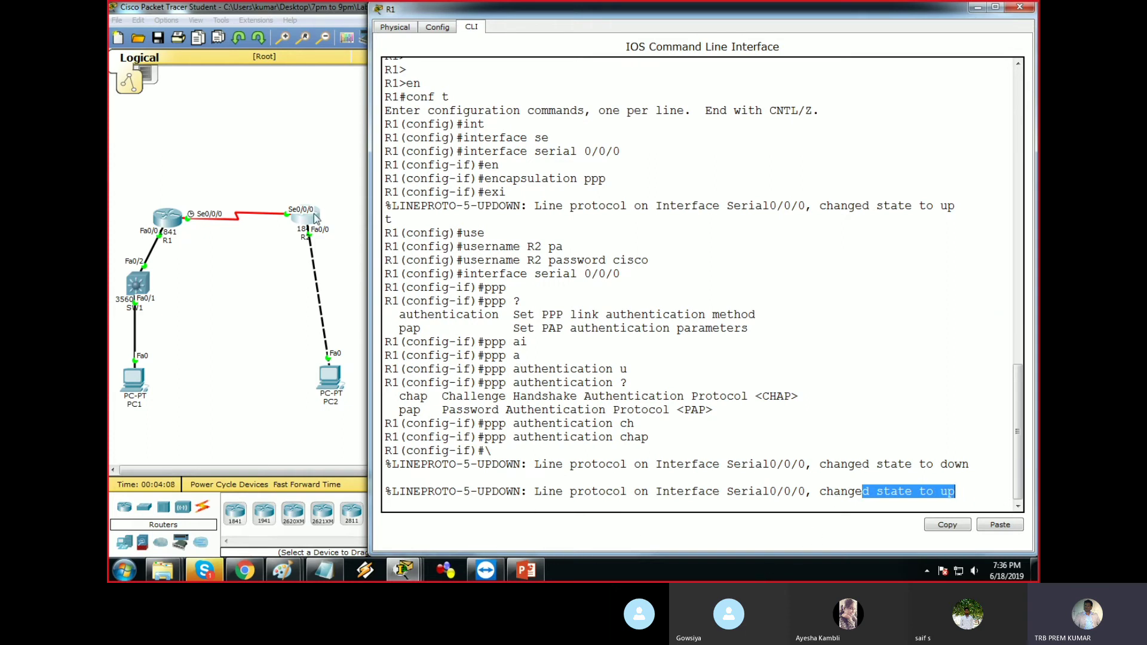
key(alt+Tab)
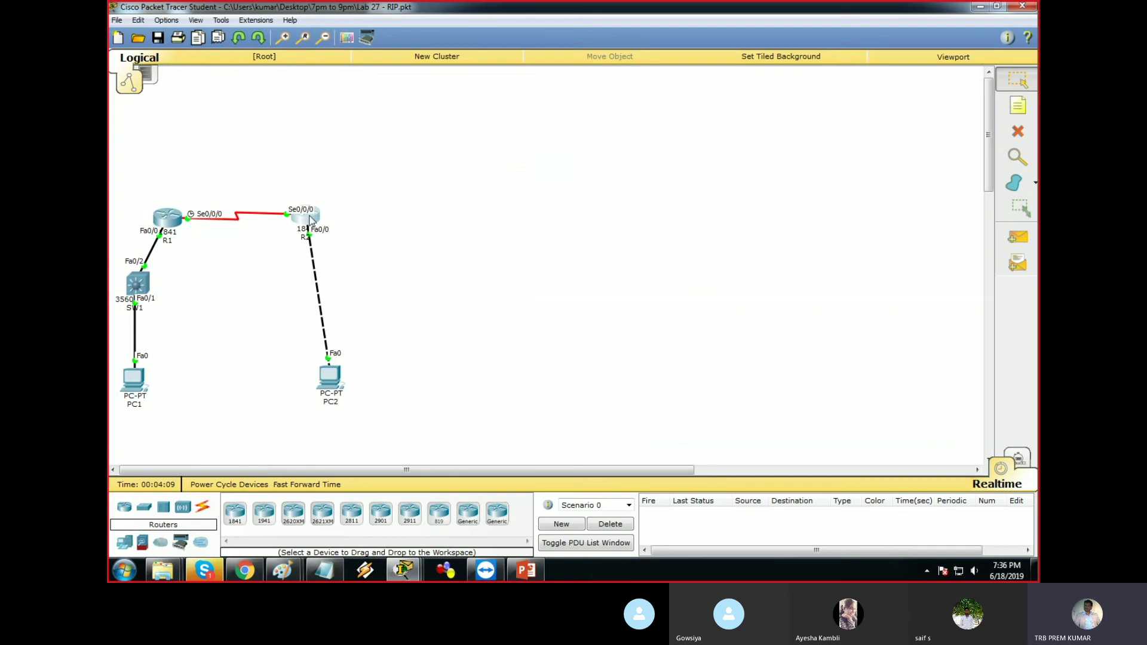
Set ppp authentication chap on R2's Serial0/0/0 interface
click(307, 218)
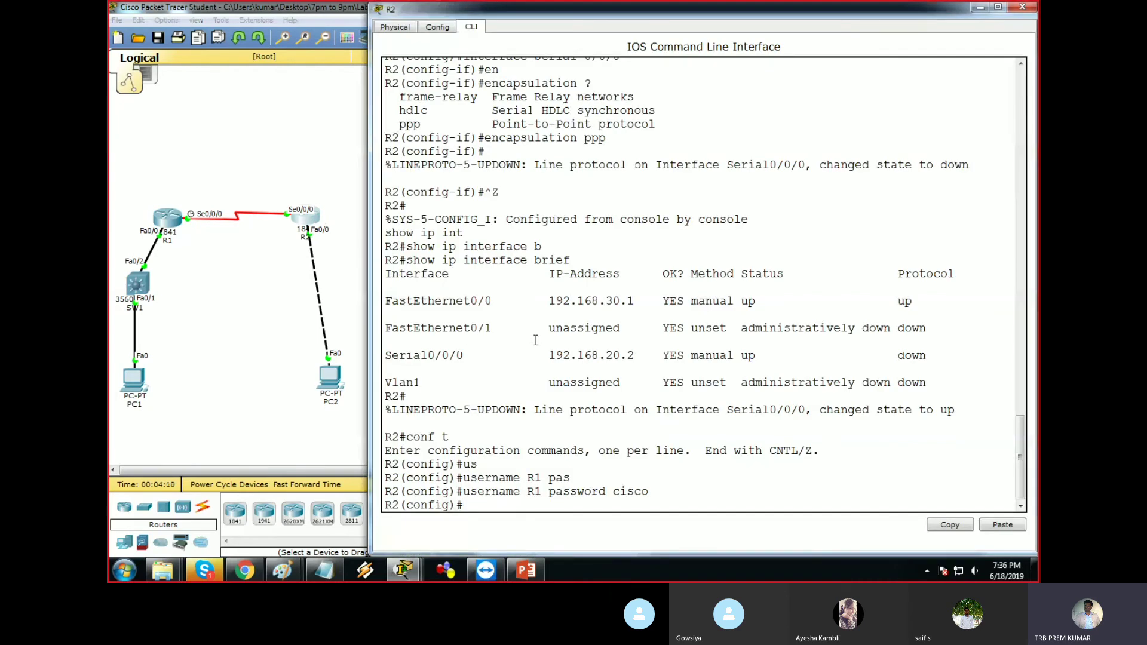
text(interface serial 0/0/0)
key(Return)
text(pp)
key(Tab)
text(au)
key(Tab)
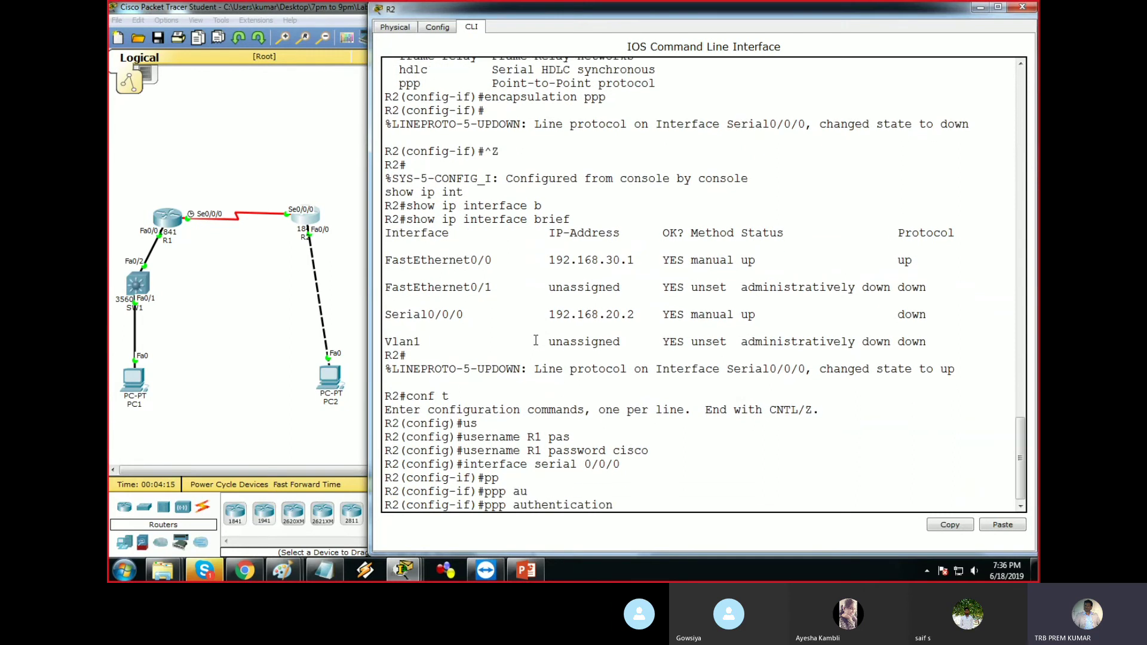
text(?ch)
key(Tab)
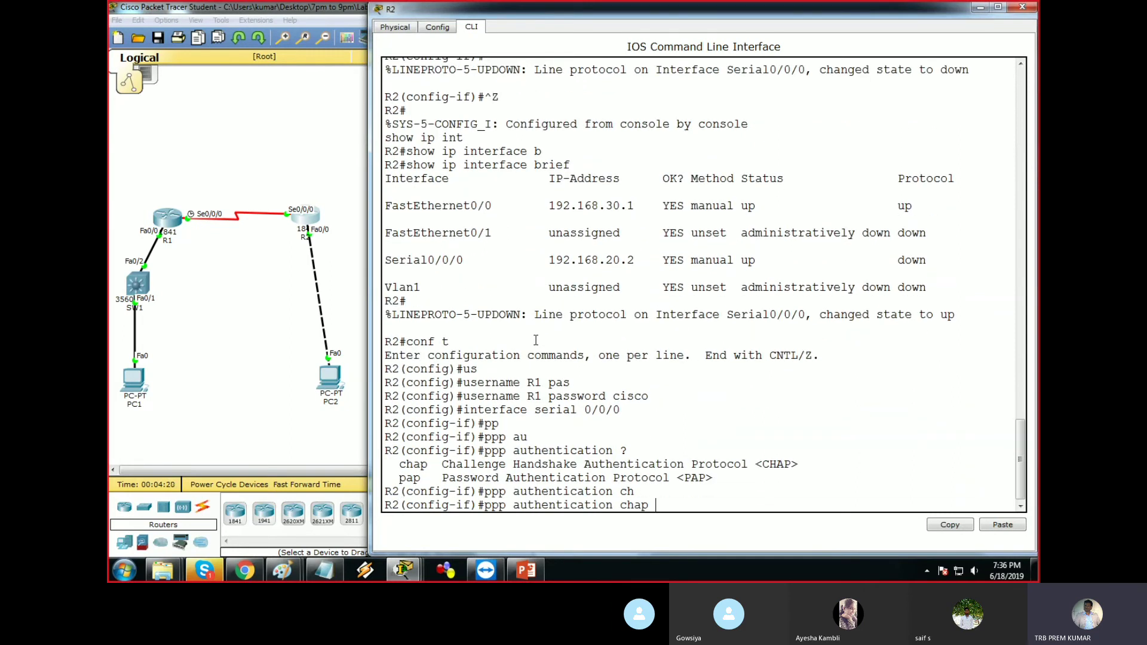
key(Return)
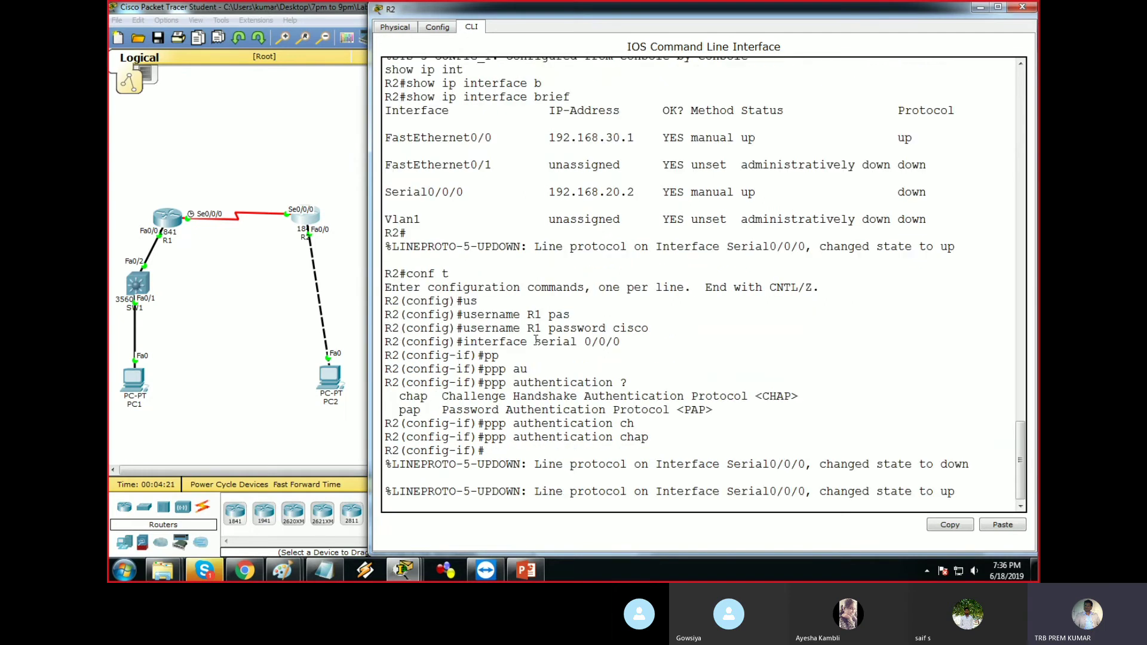
Exit interface and global configuration modes back to R2's privileged prompt
text(exit)
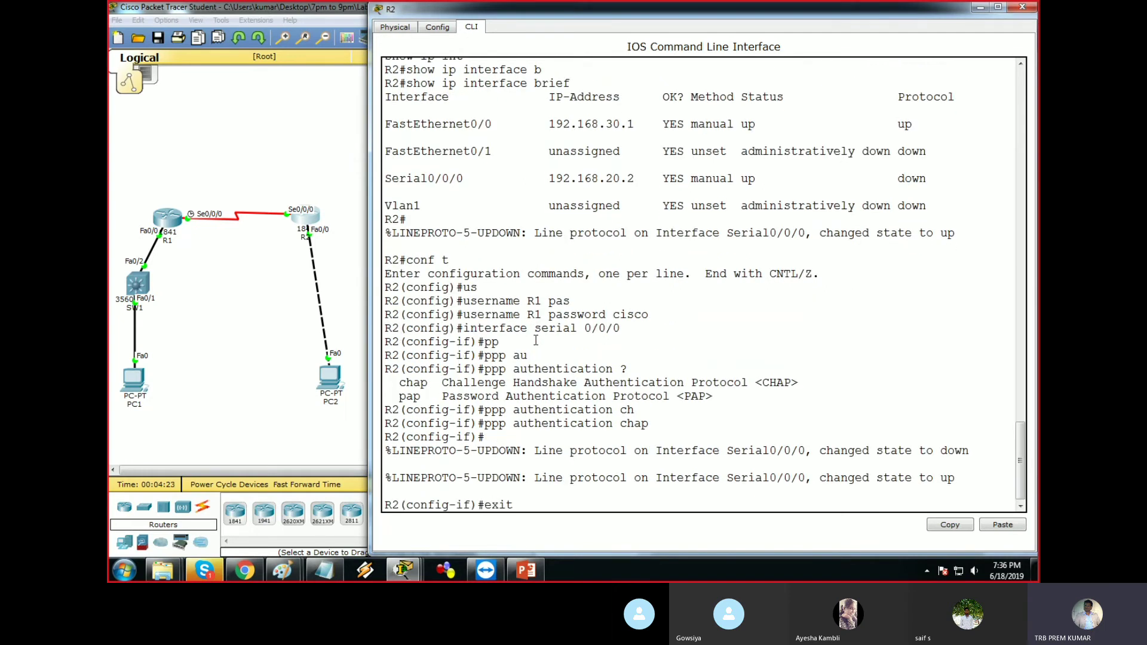
key(Return)
text(exit)
key(Return)
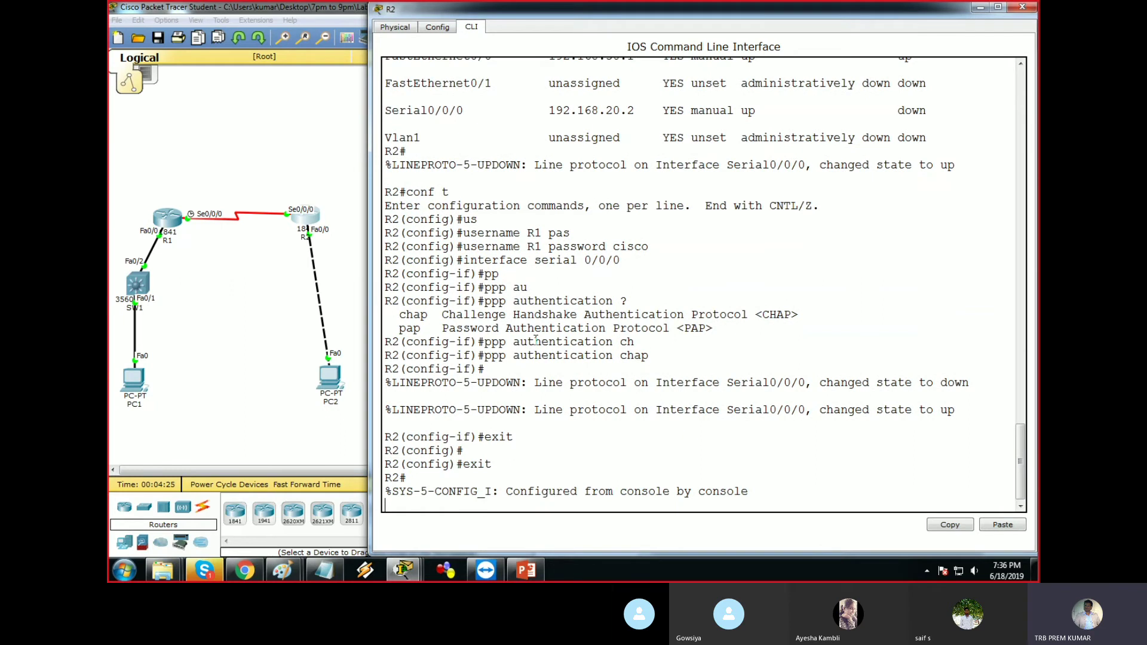
key(Return)
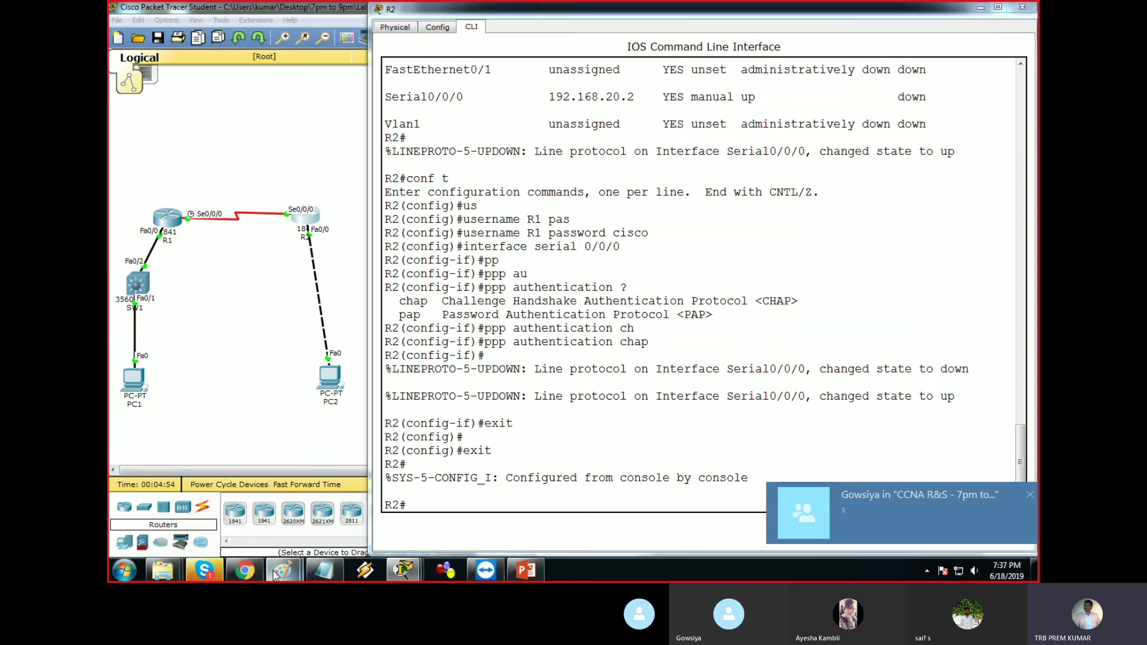
key(alt+Tab)
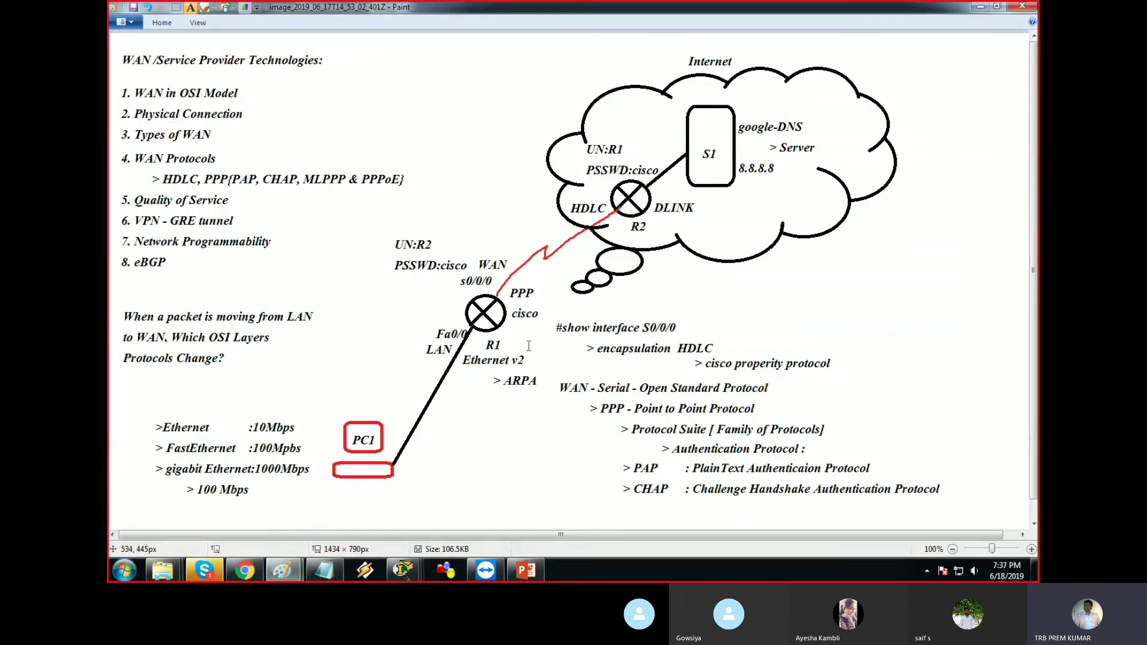
click(979, 7)
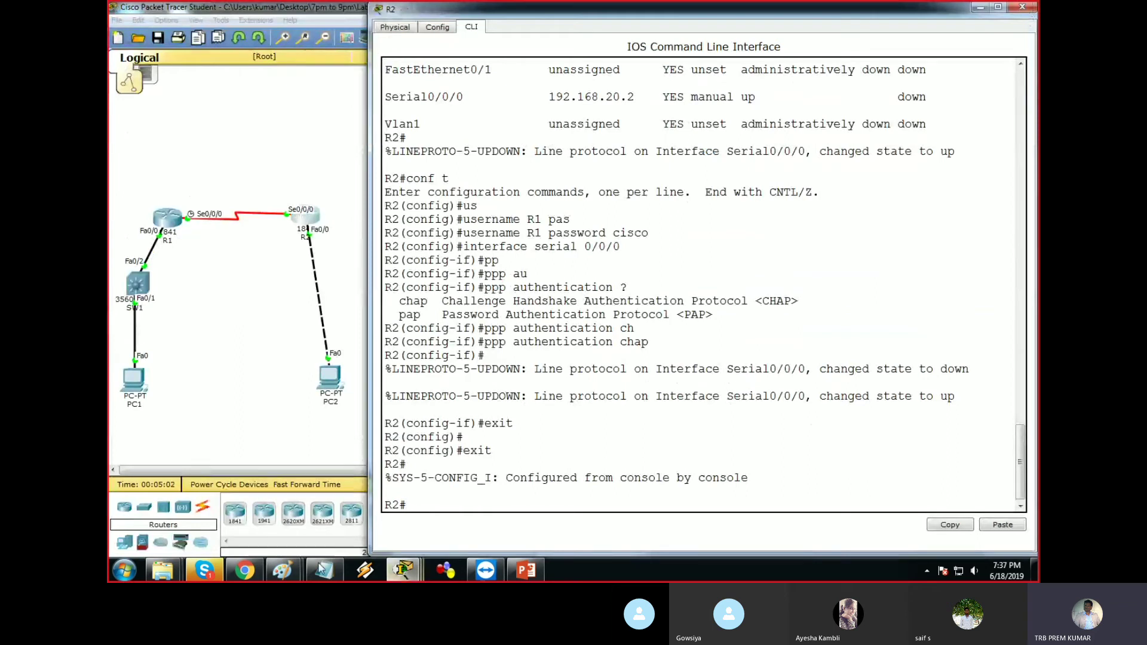
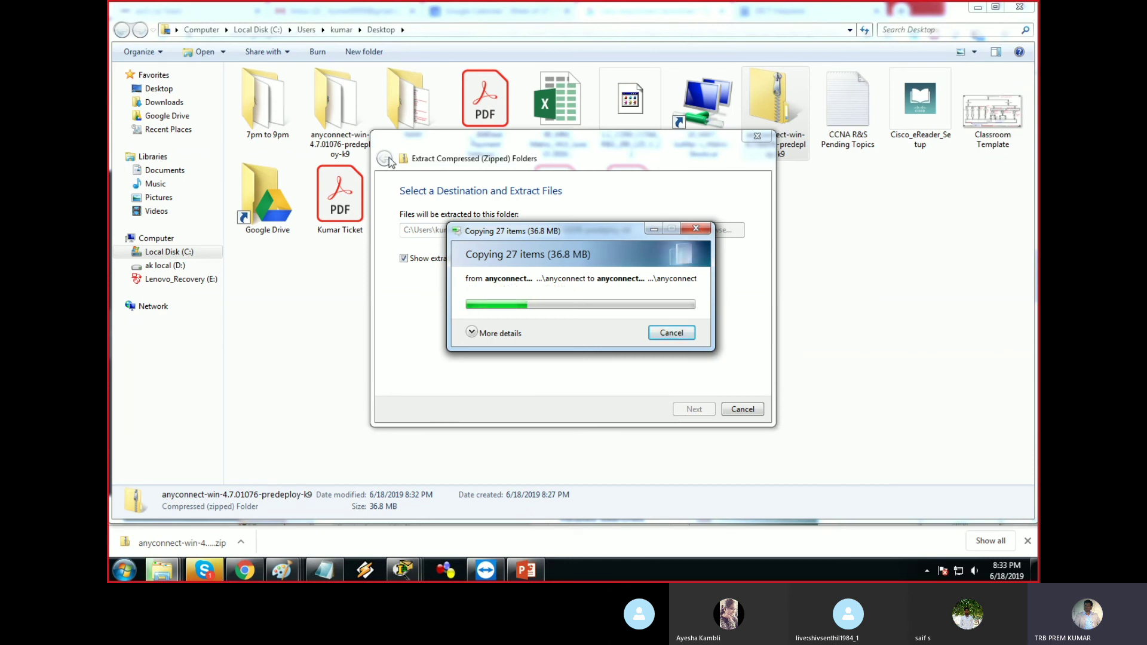
Widen the Name column to show full file names and launch the AnyConnect Setup application
drag(397, 141, 483, 206)
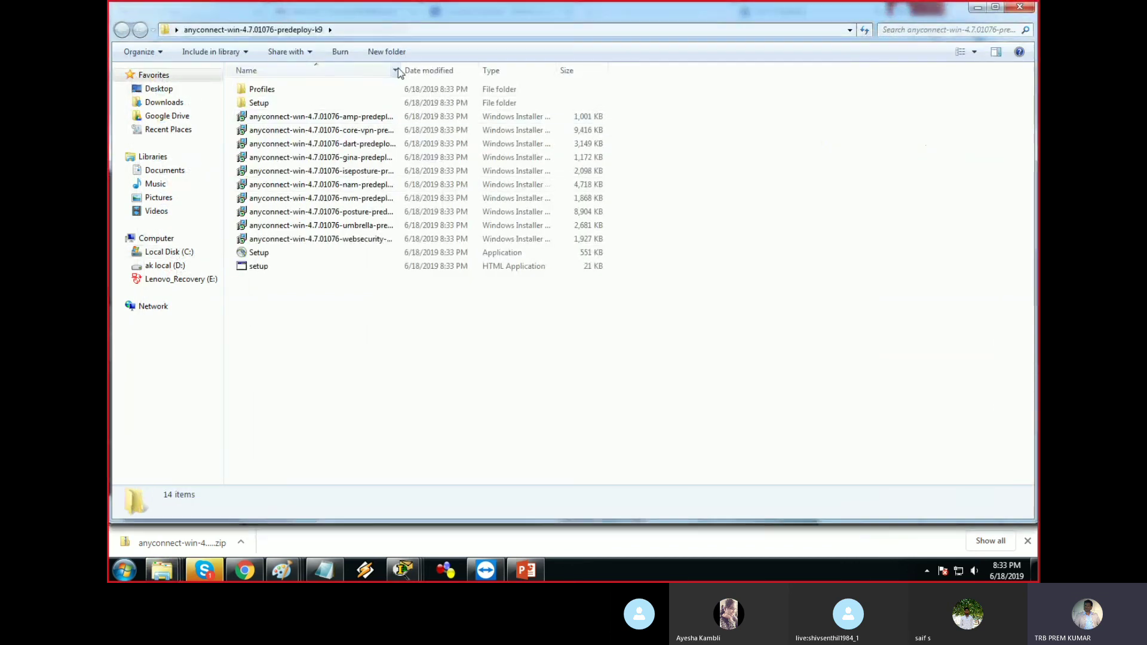
drag(401, 70, 564, 70)
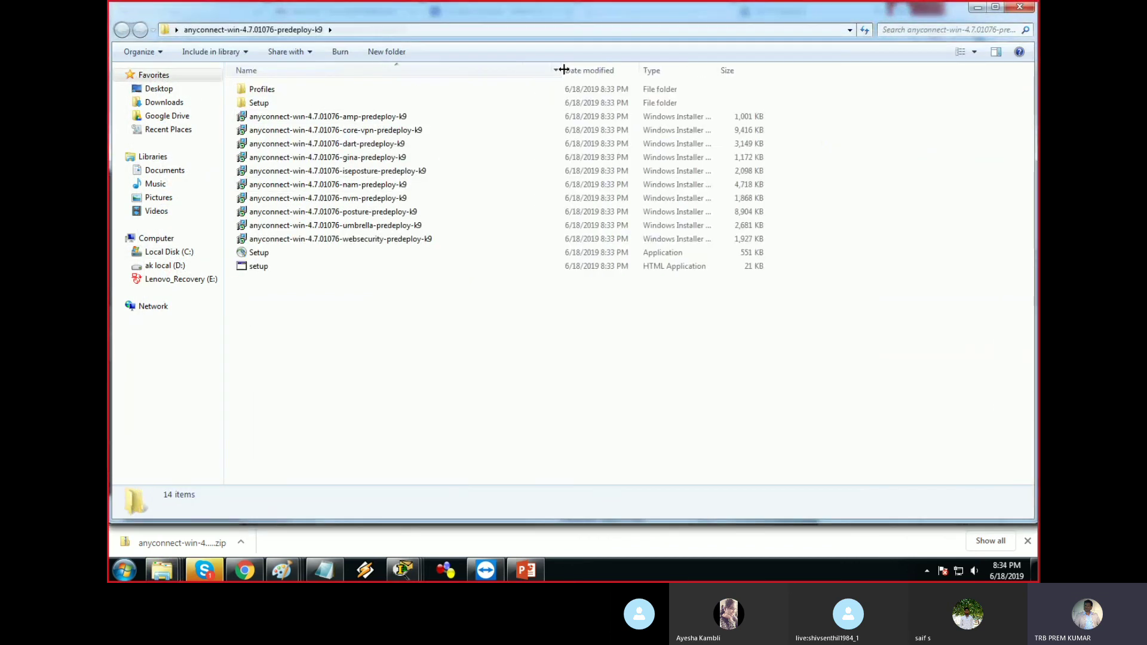
double_click(282, 254)
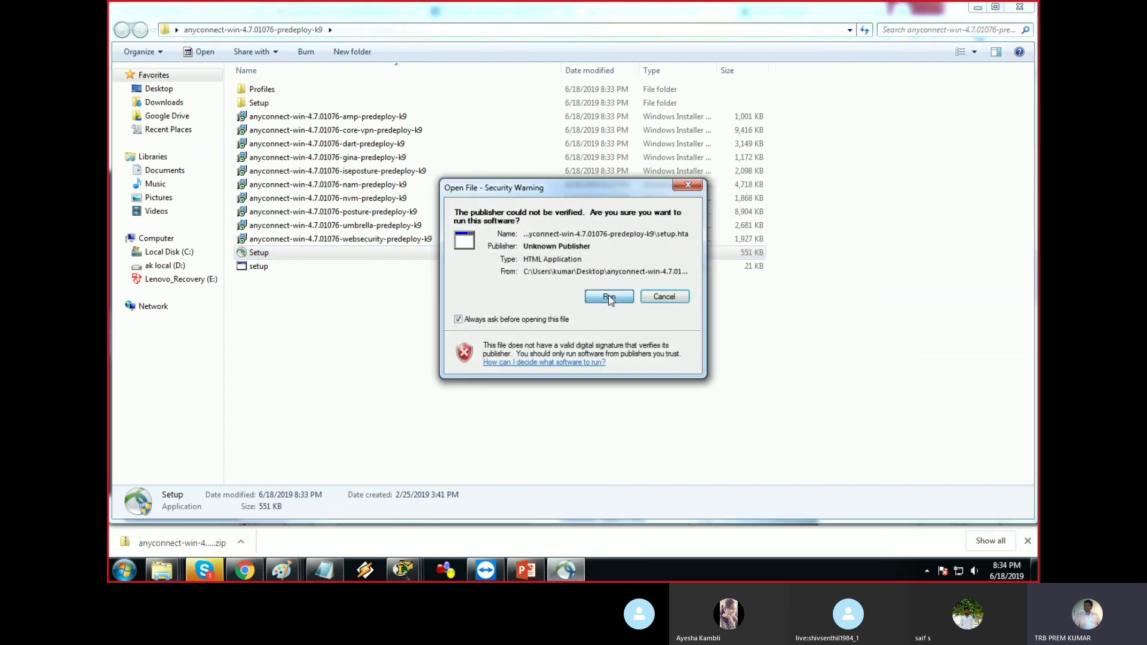
Allow setup to run, install all selected AnyConnect 4.7.01076 modules, accept the EULA, and minimise the selector
click(609, 299)
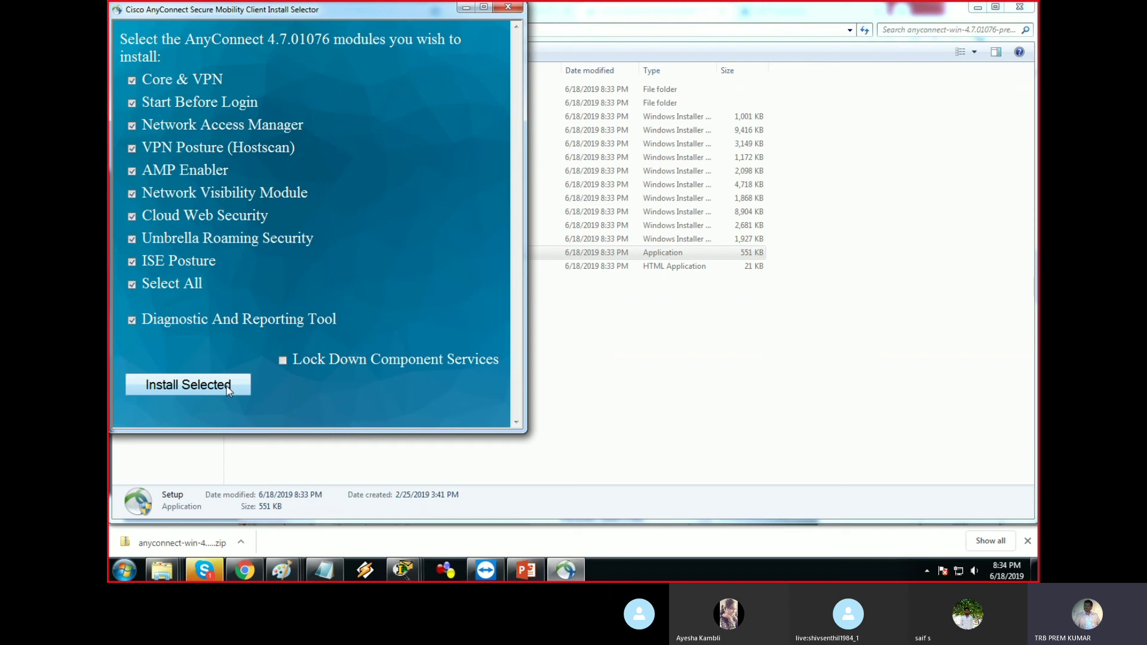
click(229, 390)
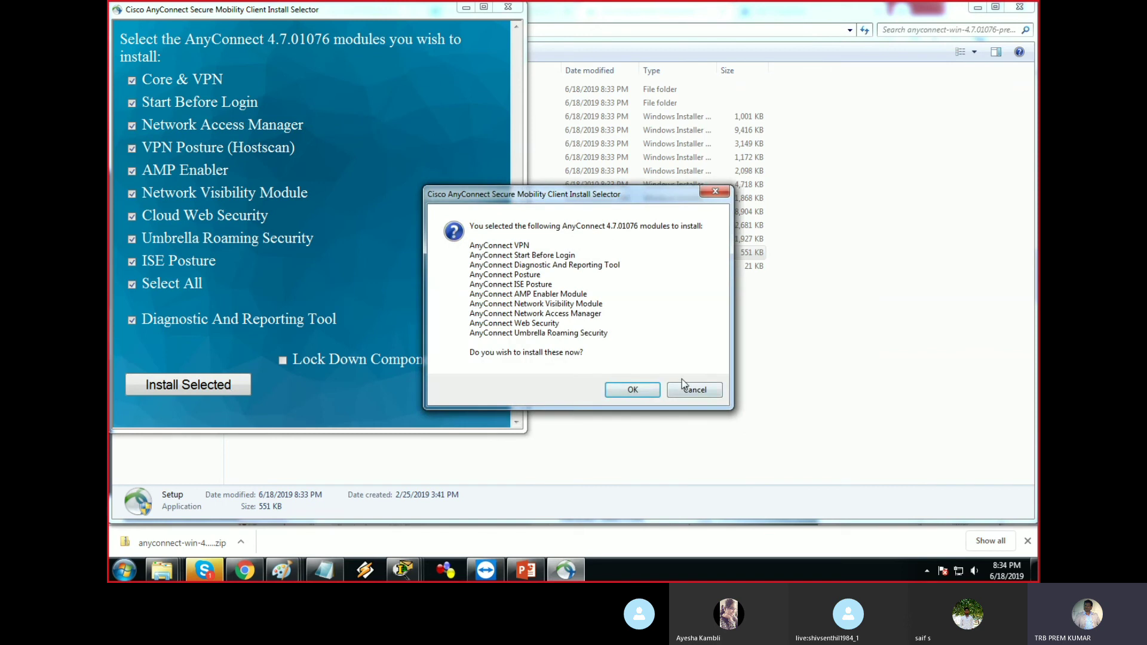
click(625, 389)
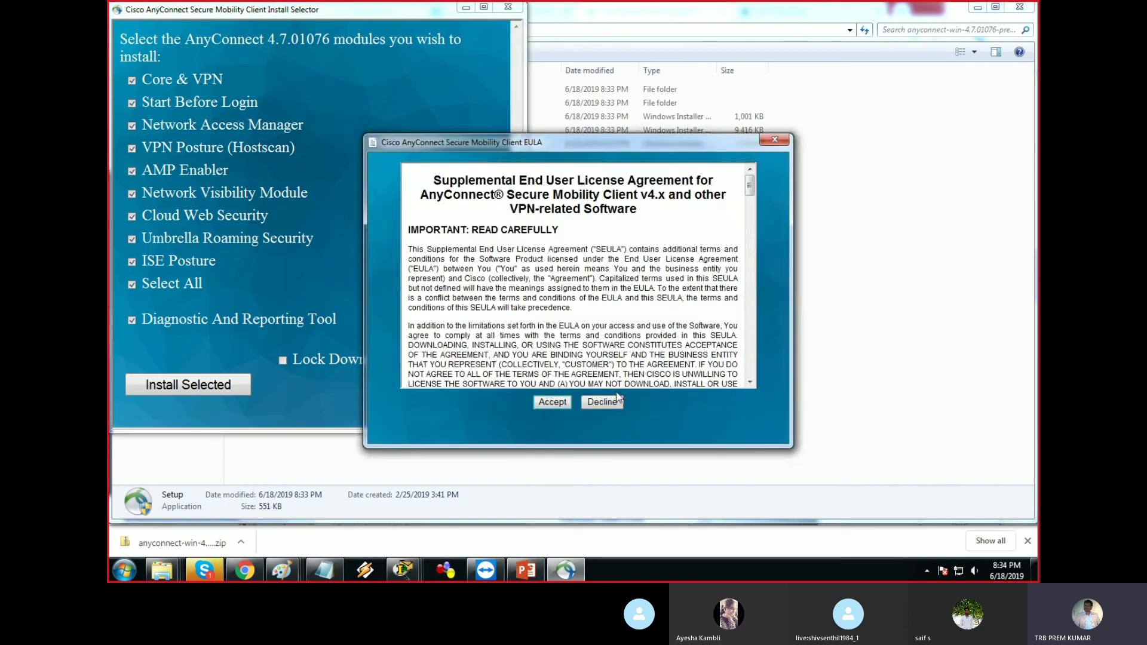
click(552, 403)
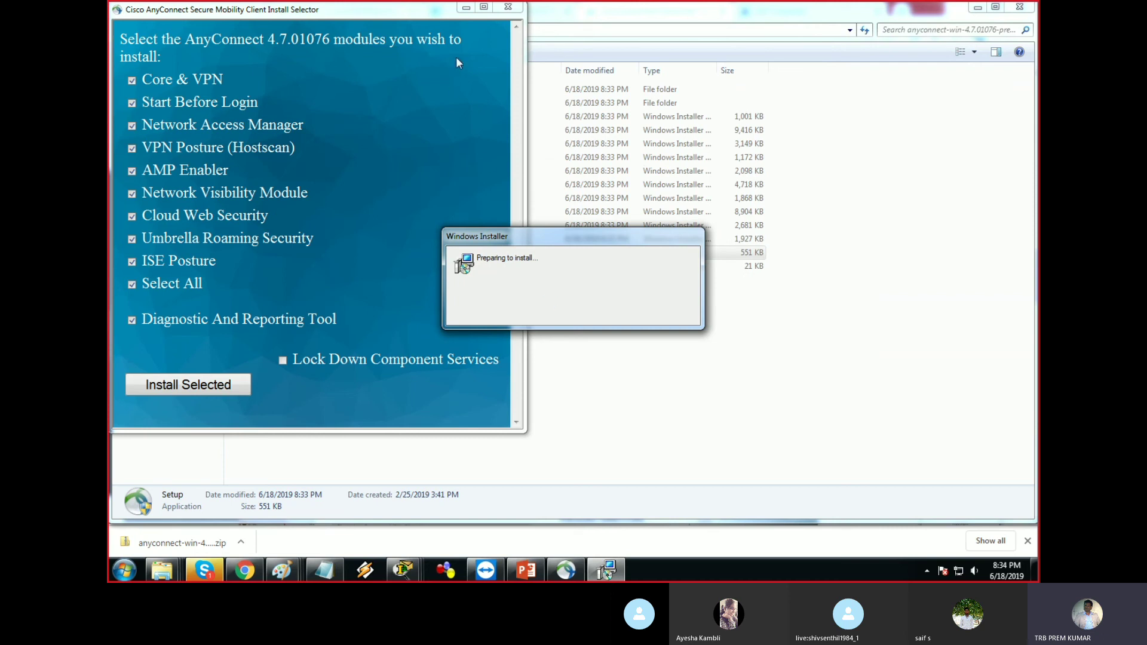
click(465, 8)
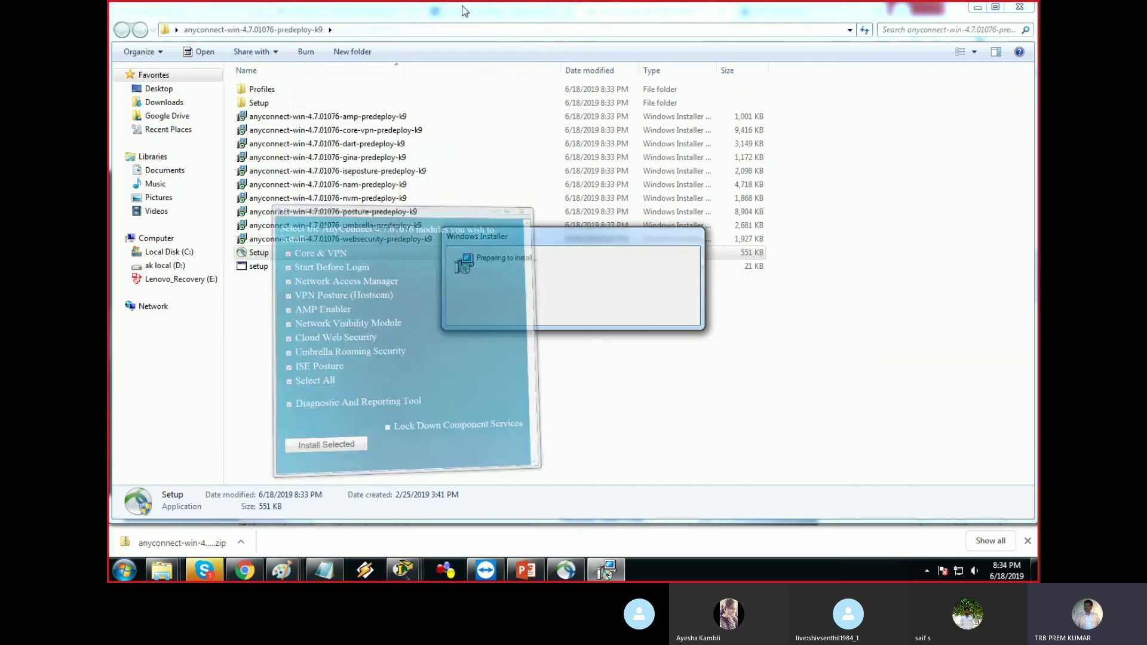
Look inside the Setup subfolder, check installer progress, and return to the AnyConnect folder
double_click(299, 102)
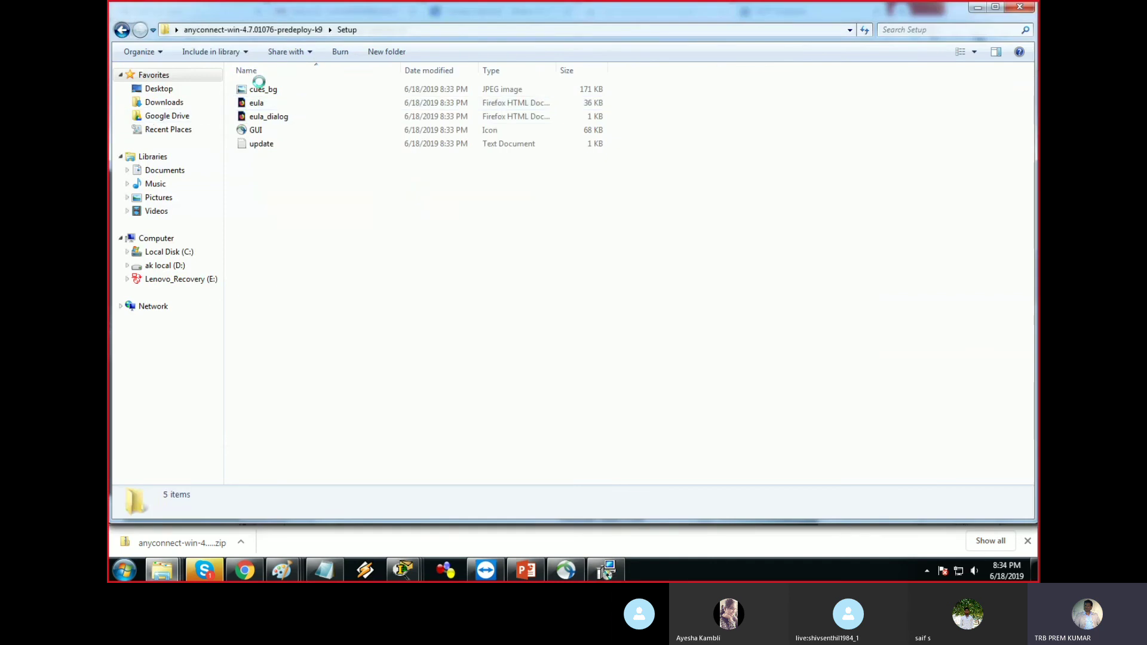
click(607, 572)
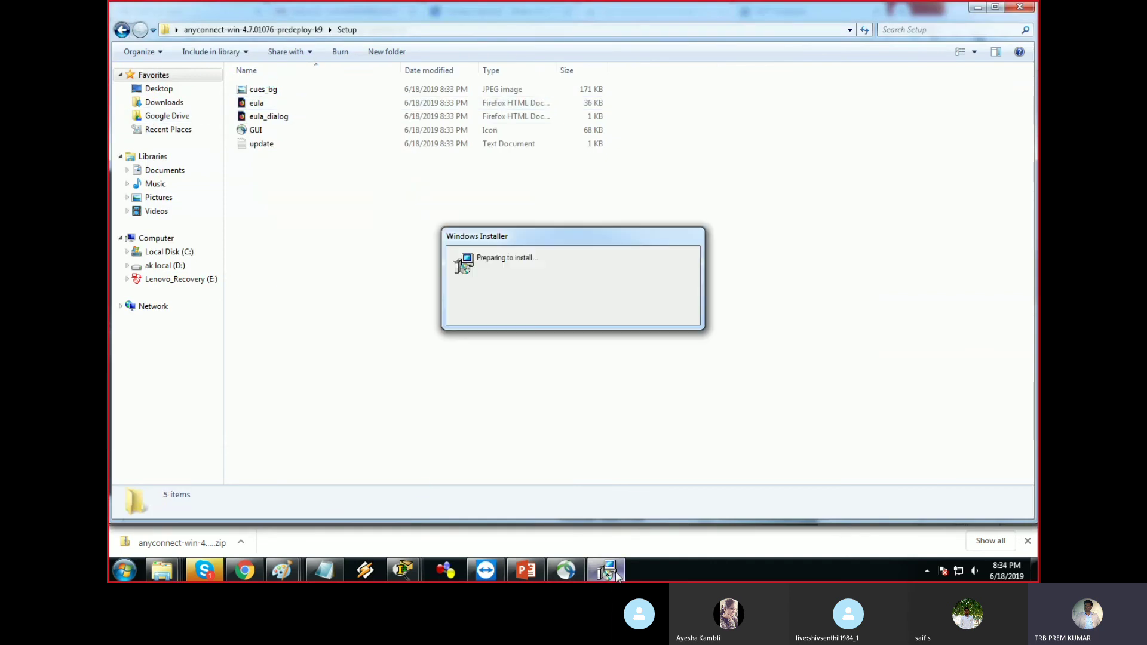
key(alt+Left)
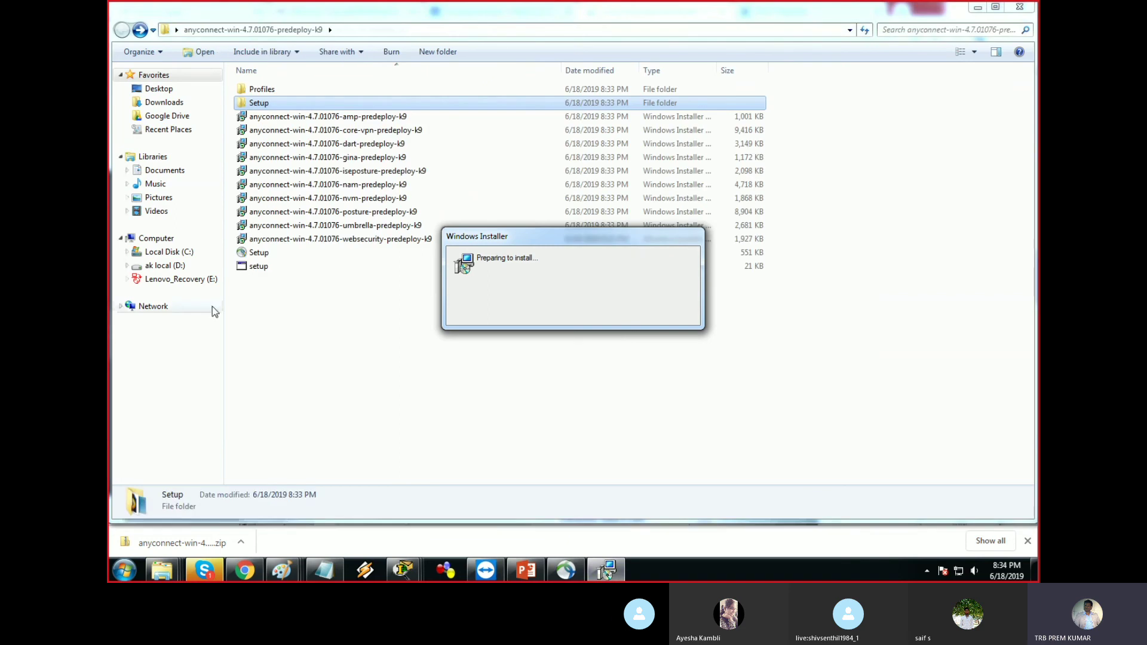
Minimise the folder, browser, PowerPoint, Paint and Notepad windows to clear the desktop
click(983, 9)
click(984, 8)
click(992, 8)
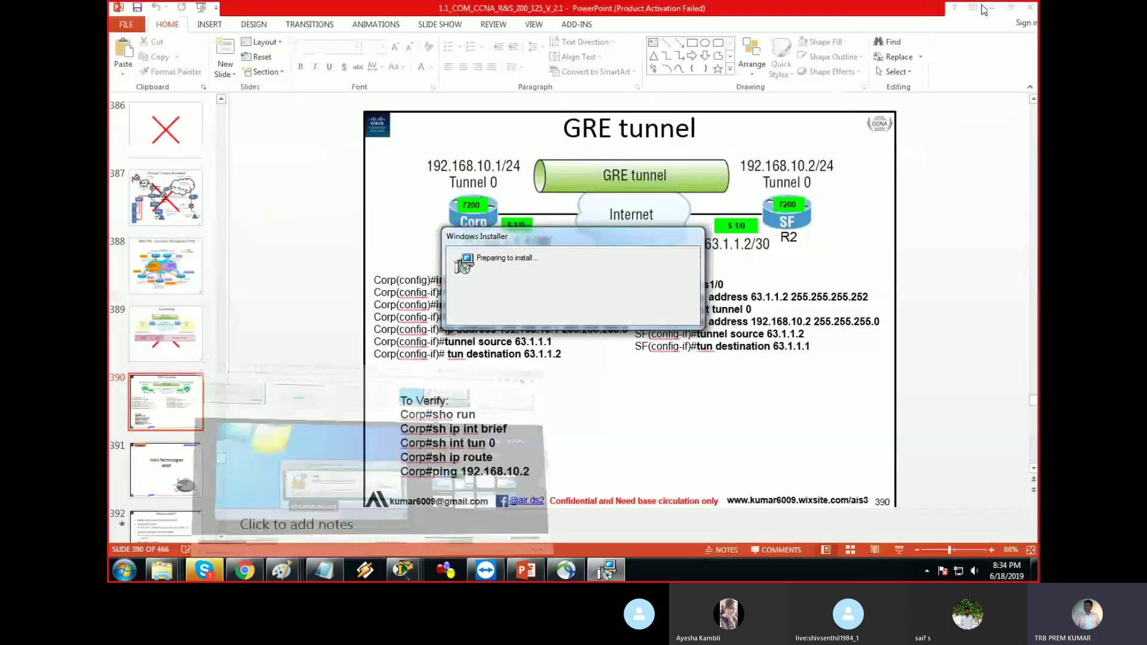
click(993, 9)
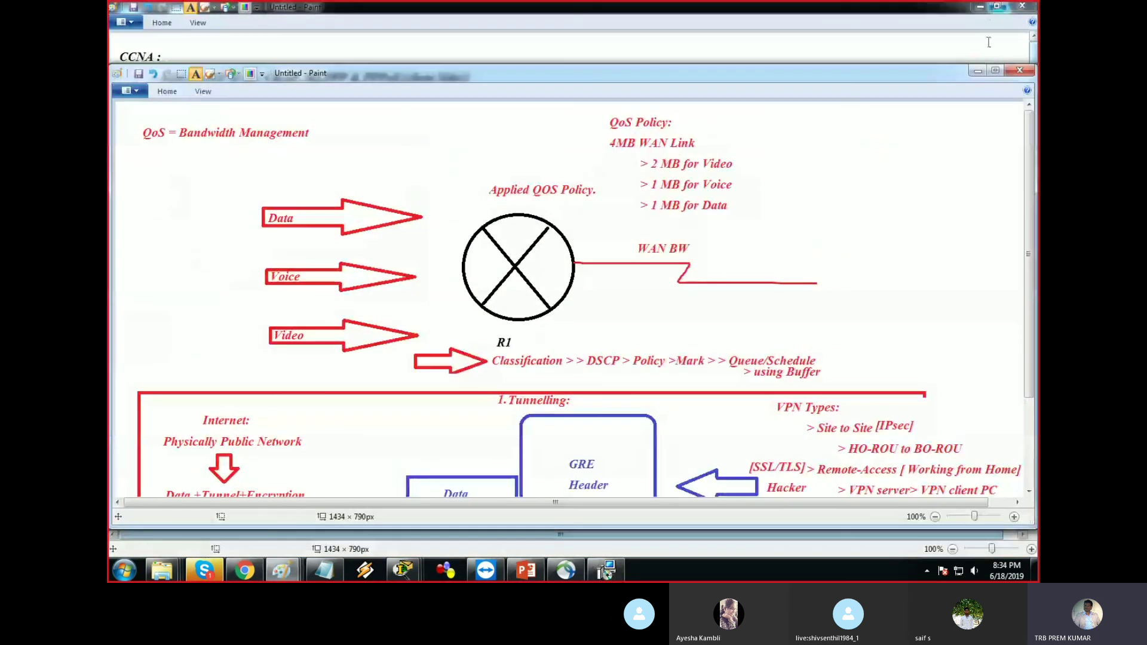
click(980, 7)
click(980, 7)
click(983, 7)
click(929, 124)
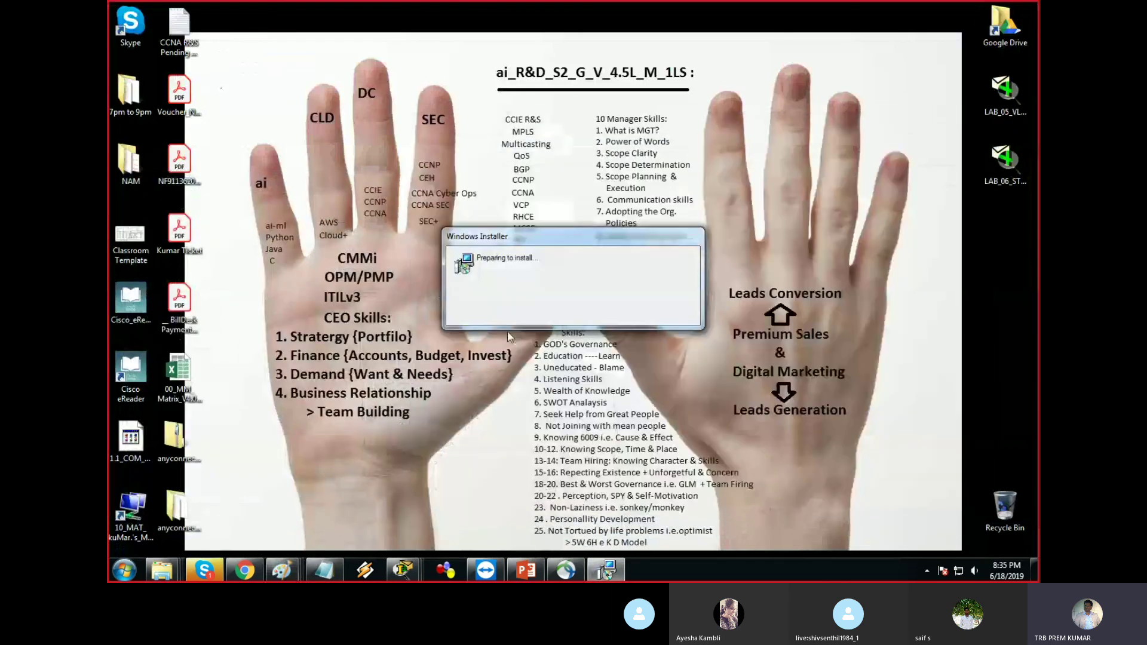
Search the Start menu for gns3, then bring the GRE tunnel slide back up
click(123, 570)
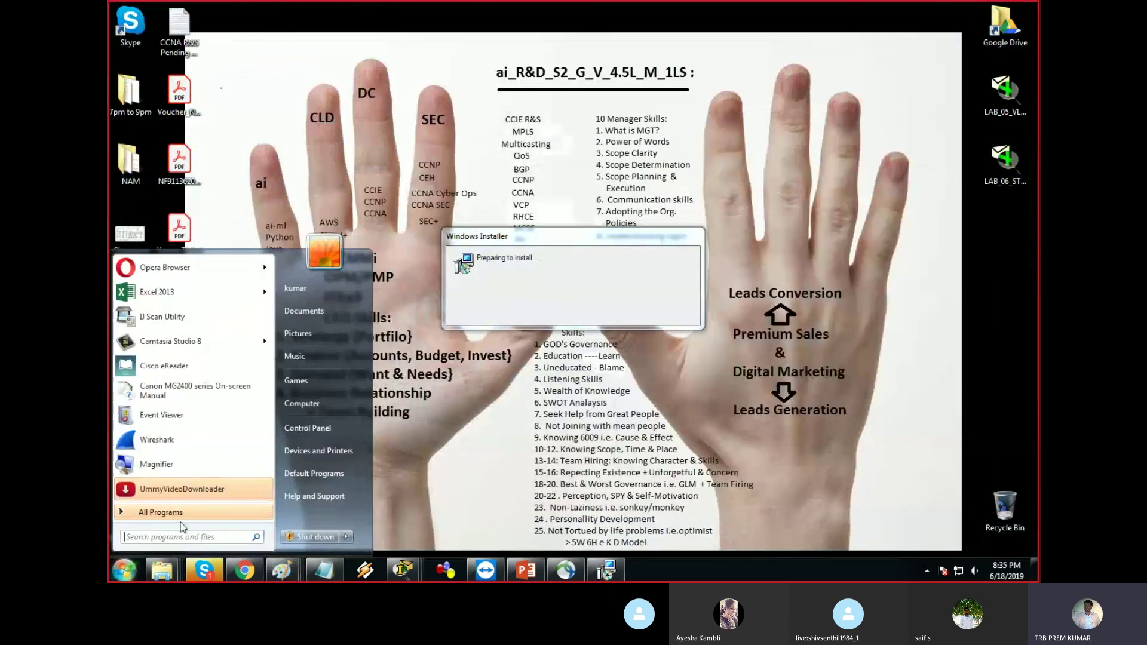
text(gns3)
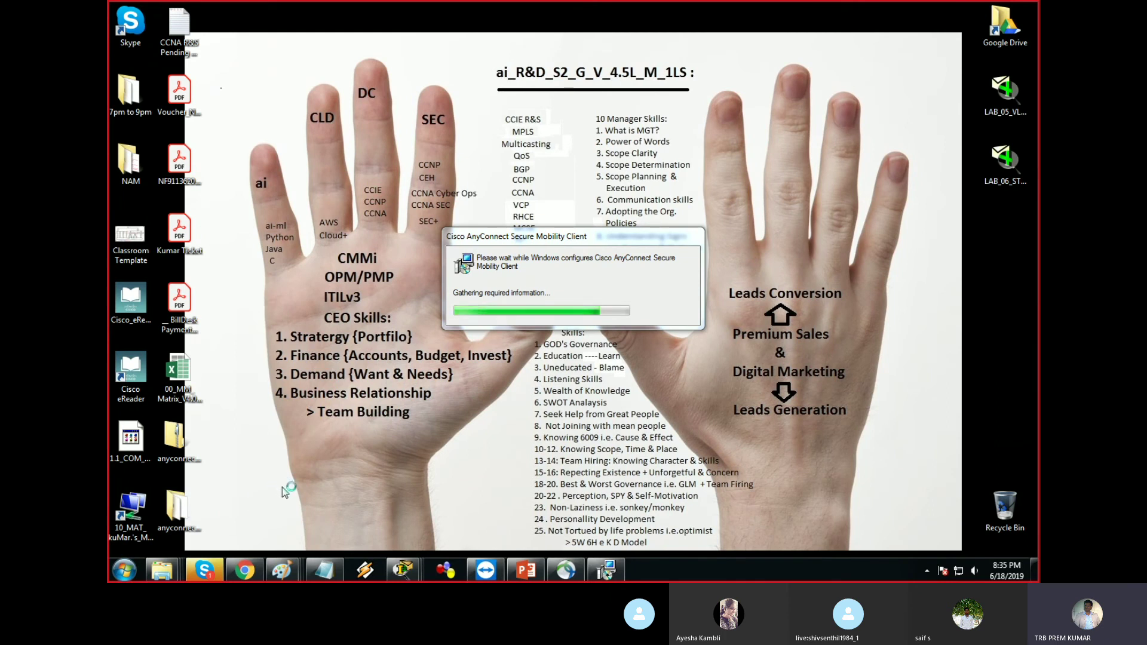
click(518, 573)
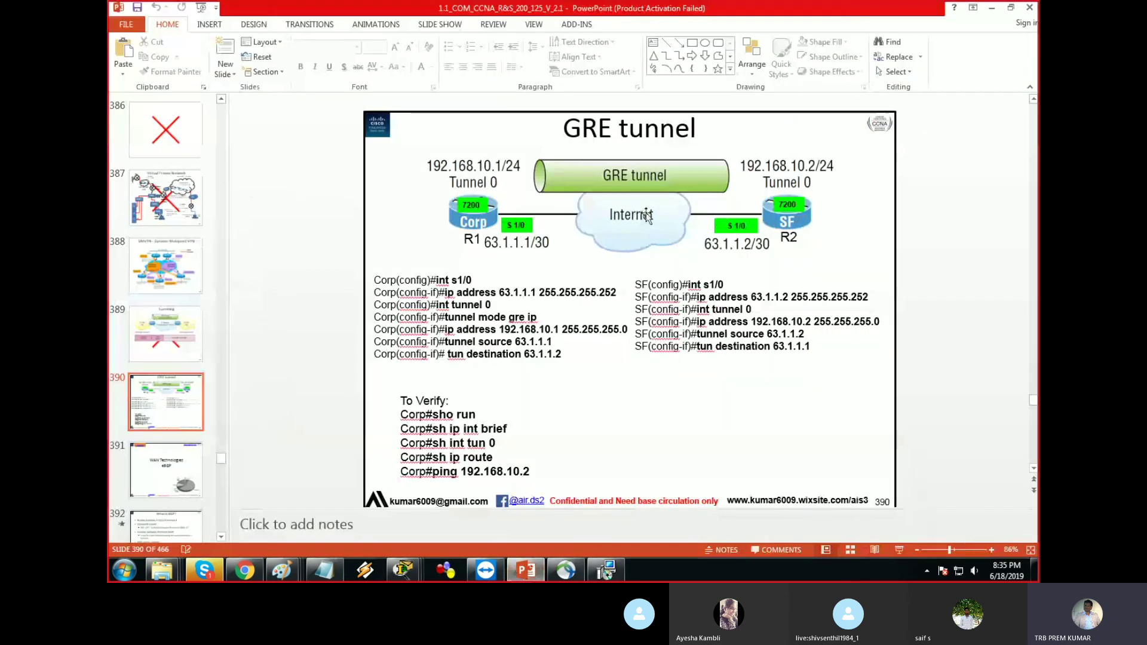
Minimise the PowerPoint GRE tunnel slide to reveal GNS3's New Project dialog
click(992, 8)
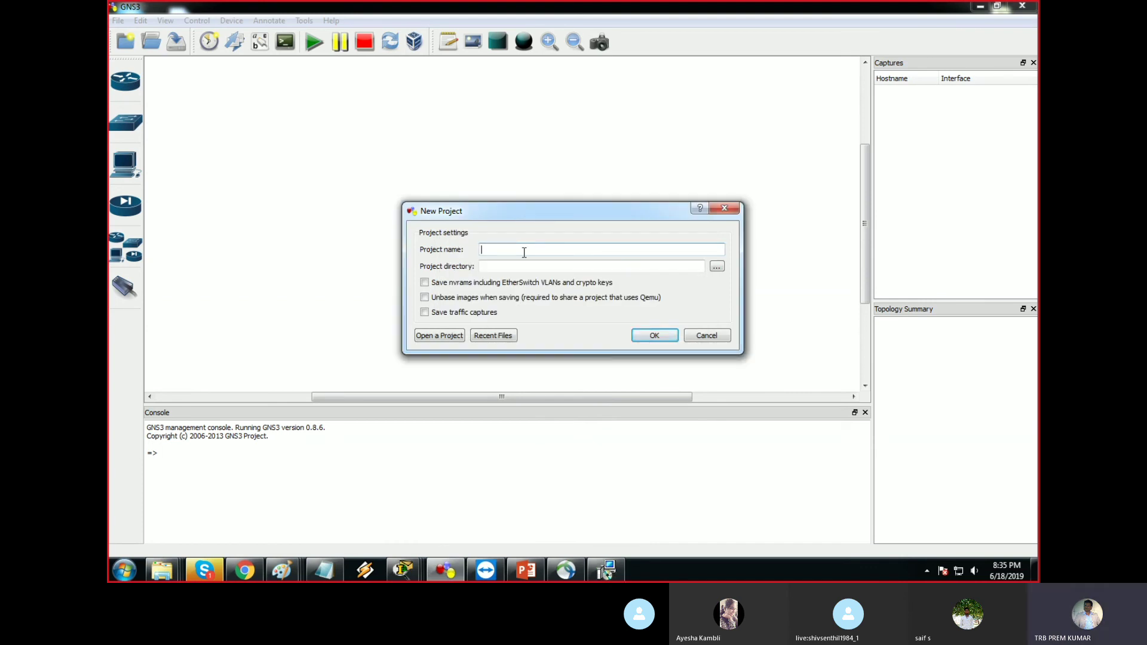
Create the project named VPN, then check the AnyConnect installer's progress and minimise it
text(VPN)
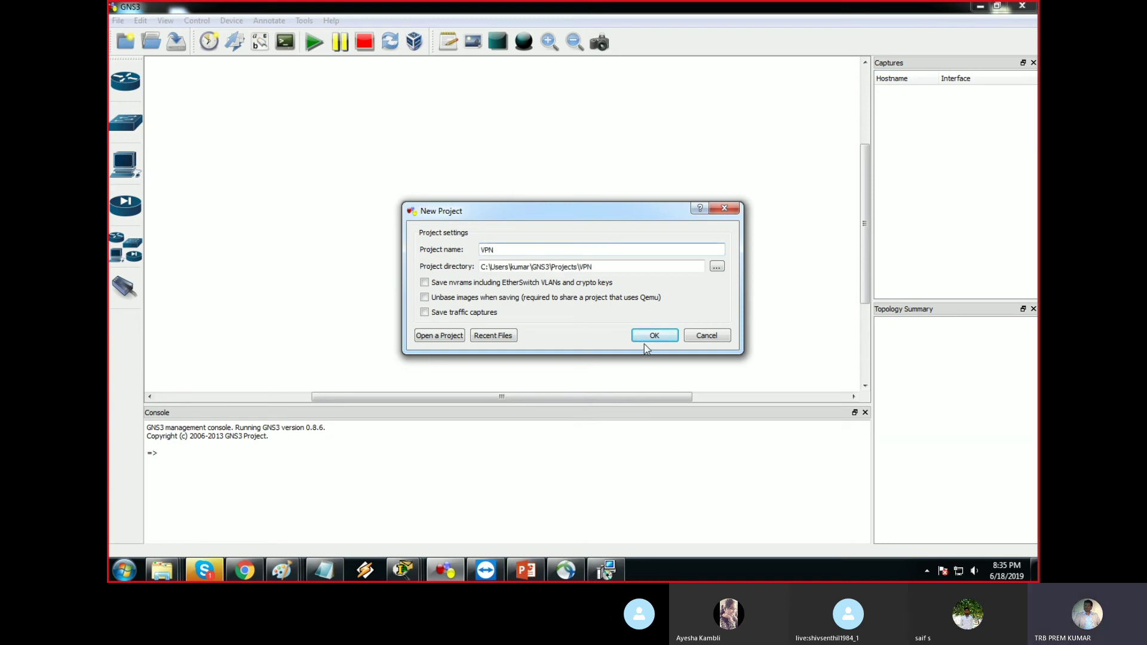
click(647, 346)
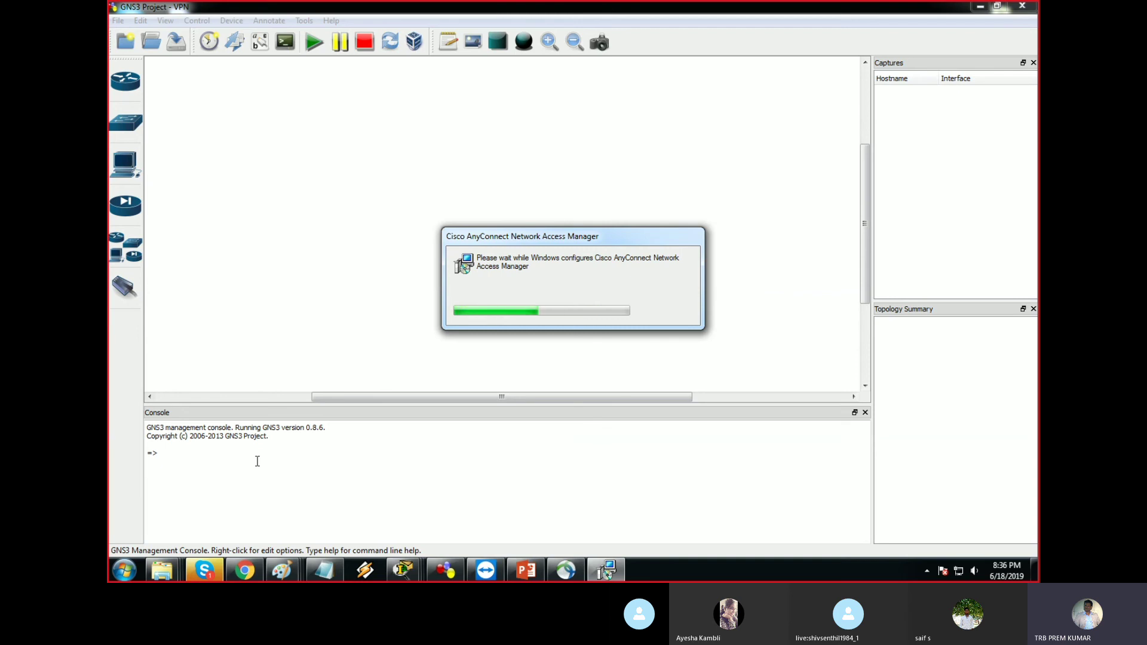
click(565, 572)
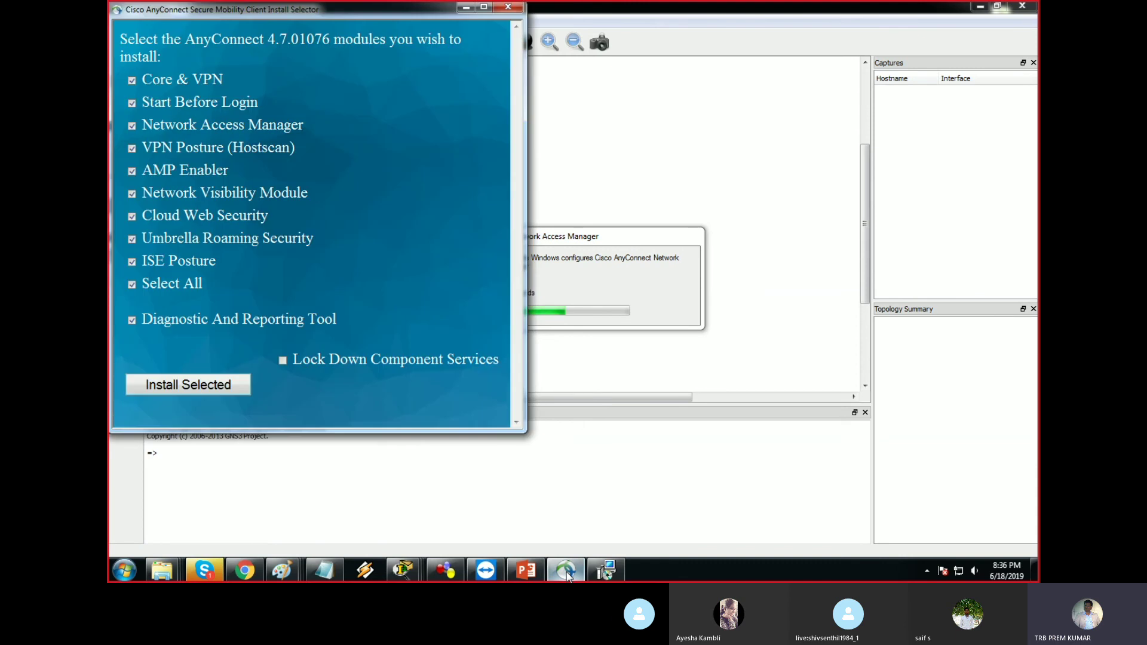
click(567, 573)
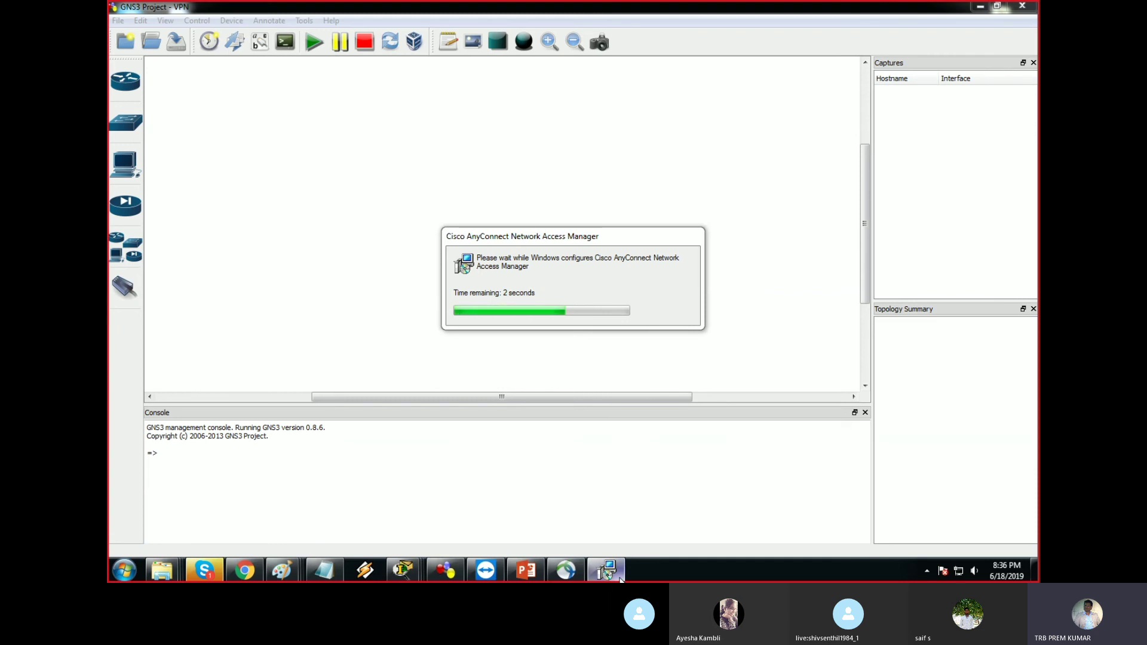
click(566, 571)
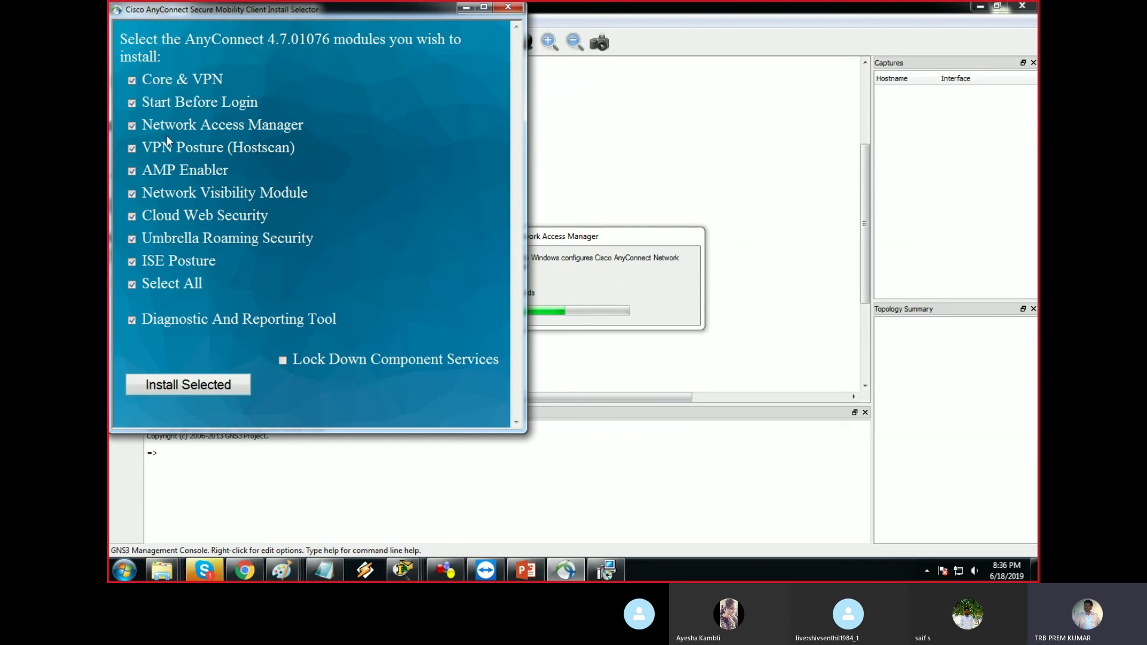
mouse_move(178, 264)
mouse_move(216, 109)
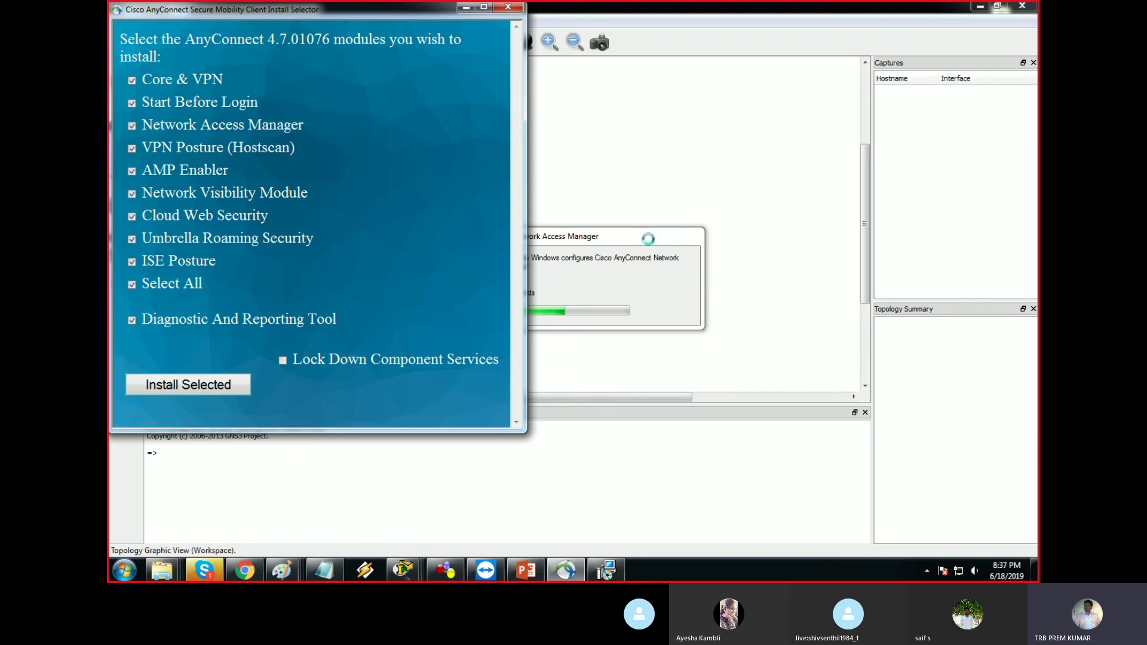
click(465, 9)
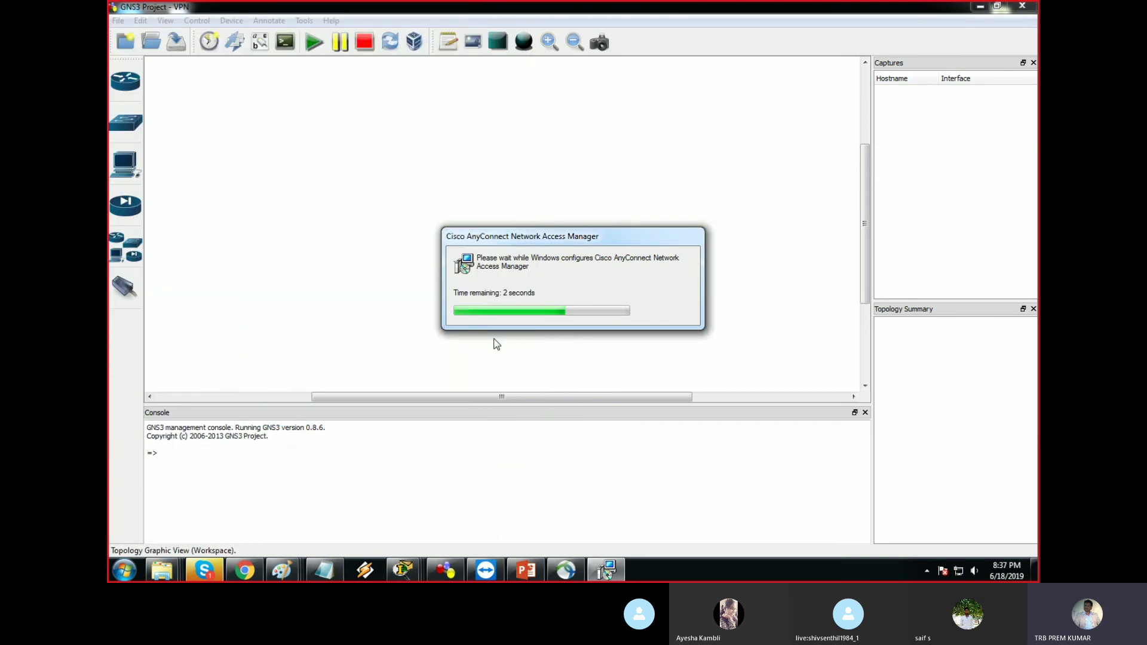
Place two c7200 routers, R1 and R2, side by side on the canvas
click(140, 86)
drag(188, 135, 418, 95)
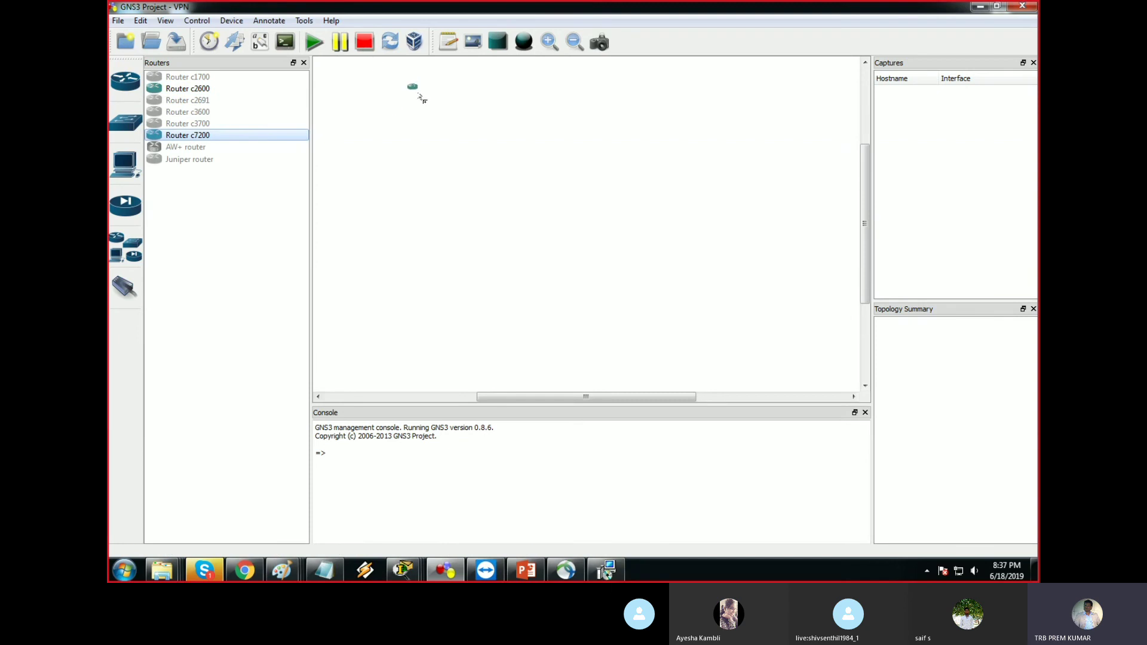
drag(420, 97, 424, 105)
drag(219, 138, 646, 106)
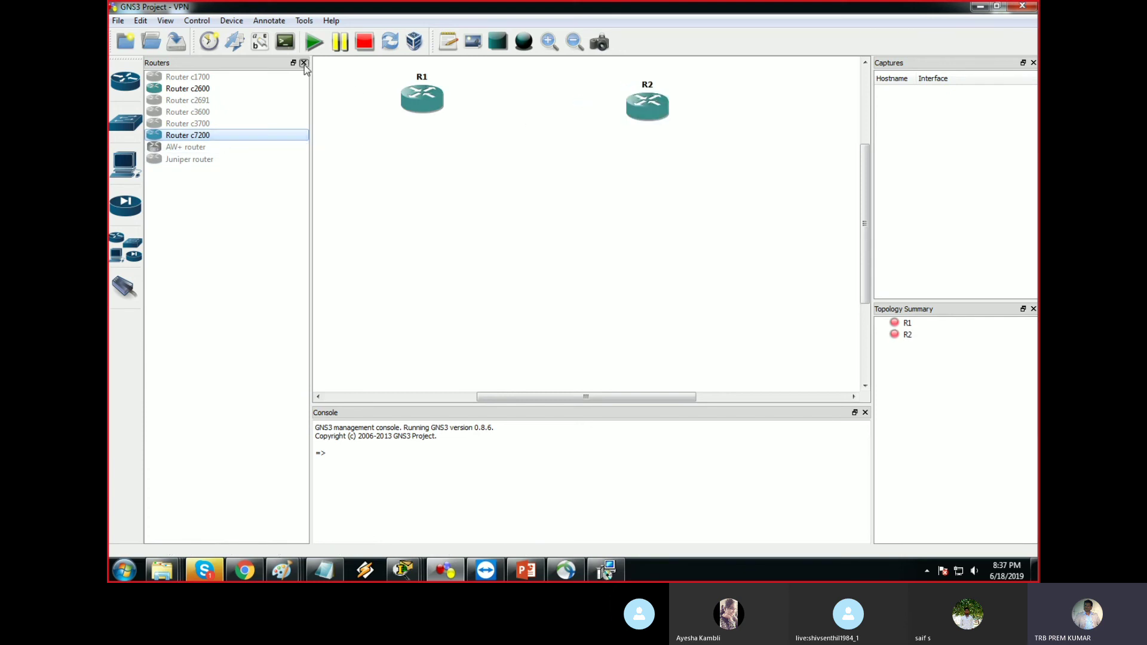
click(304, 63)
drag(557, 99, 622, 90)
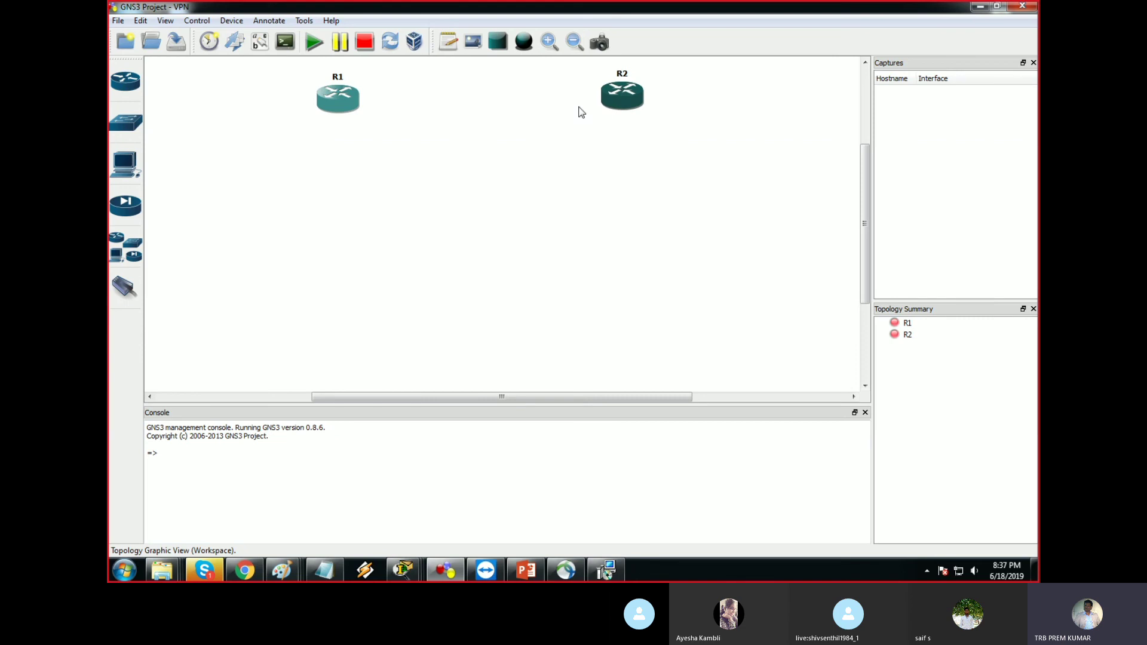
Fit R1 with a C7200-IO-2FE adapter in slot 0 and PA-4T+ in slot 1
right_click(331, 98)
click(397, 110)
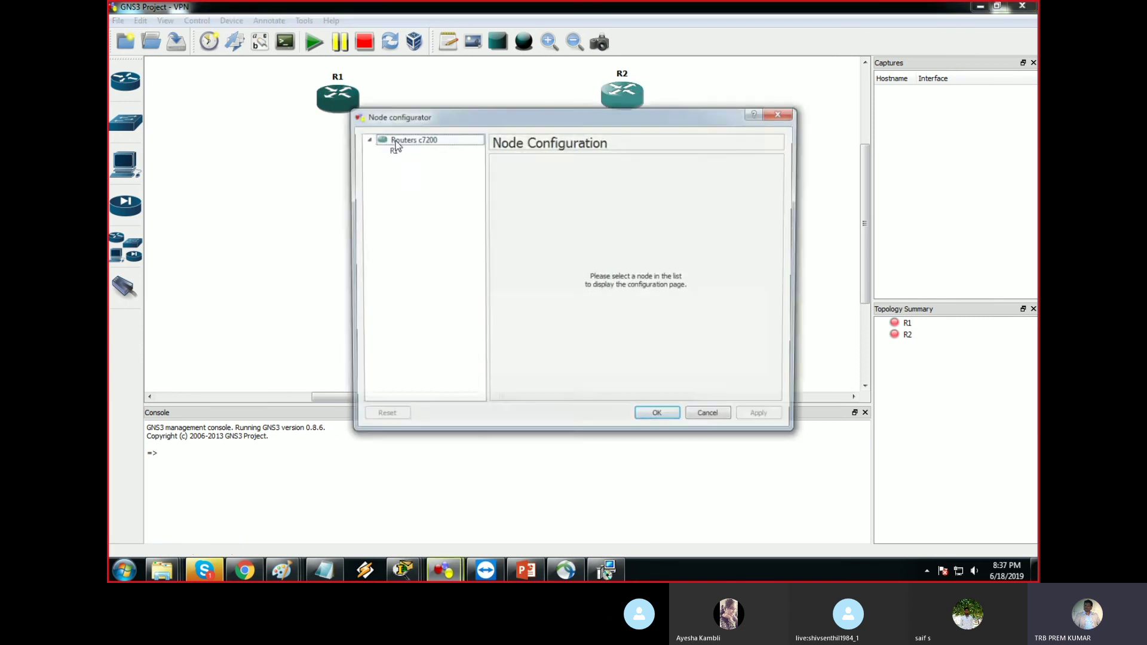
click(391, 150)
click(622, 167)
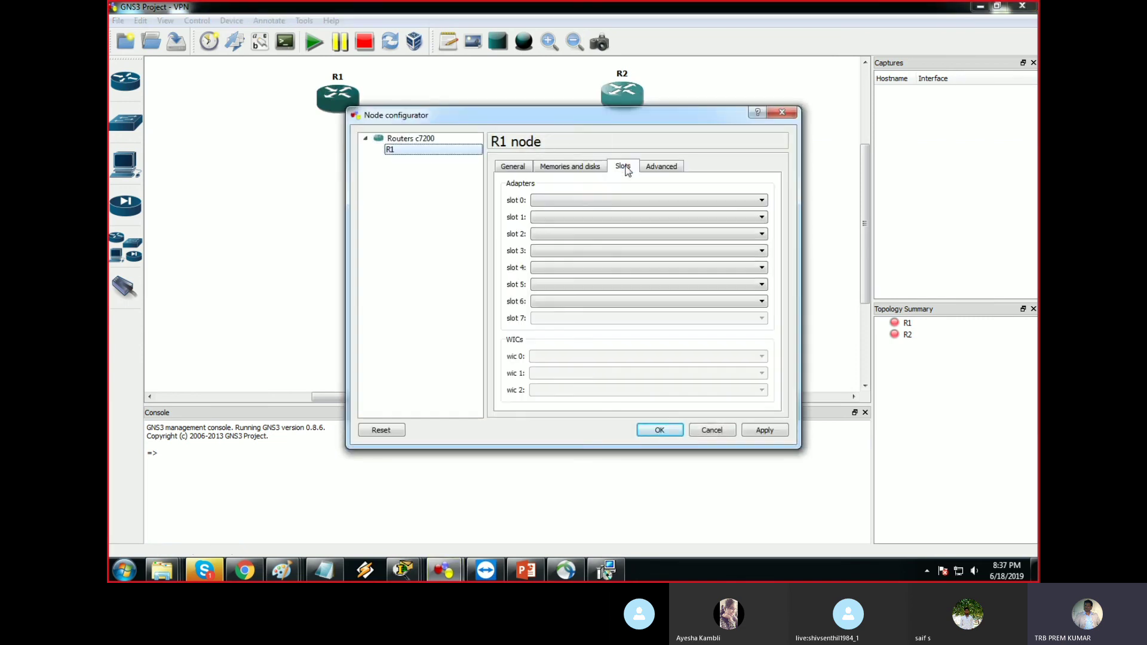
click(598, 203)
click(583, 220)
click(583, 220)
click(572, 274)
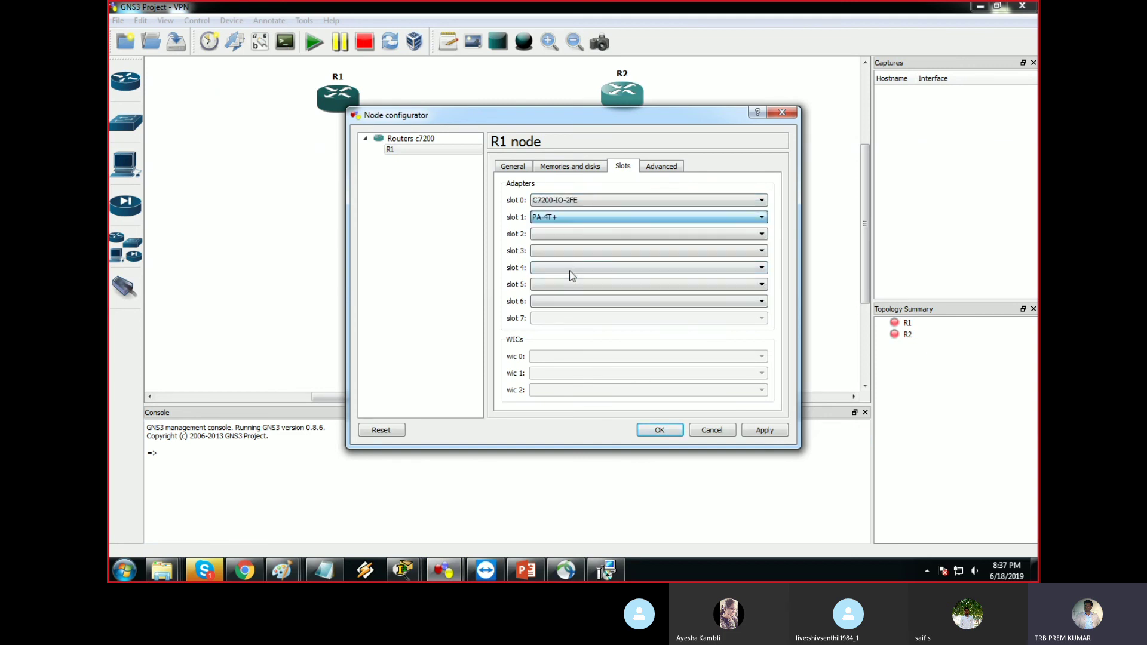
click(668, 431)
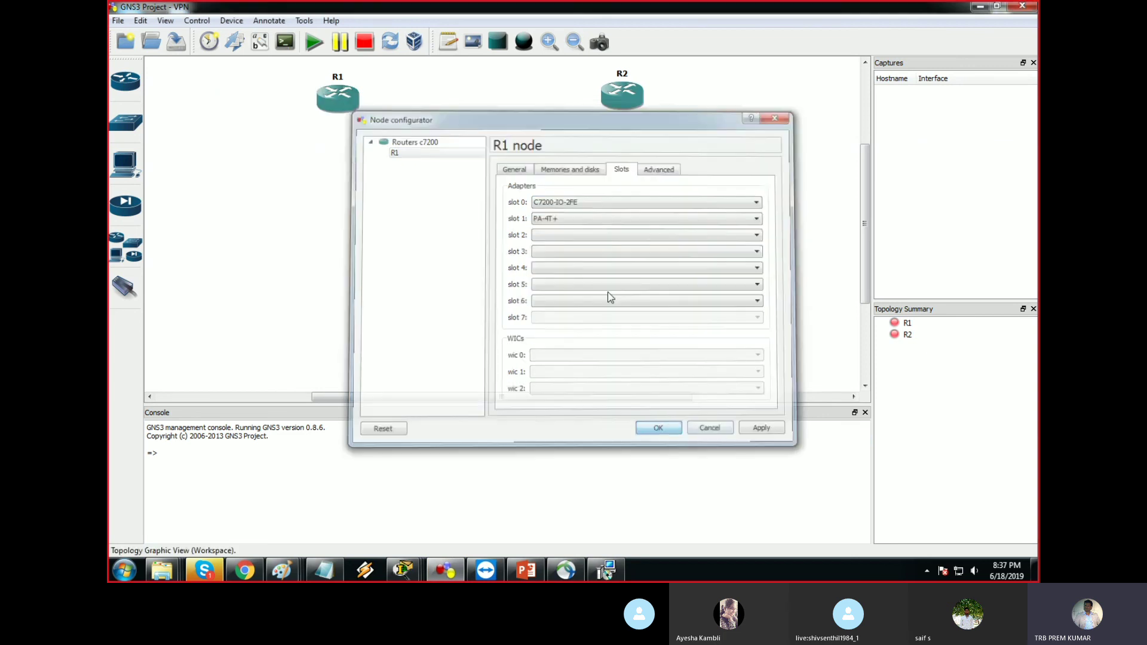
Fit R2 with a C7200-IO-2FE adapter in slot 0 and PA-4T+ in slot 1
right_click(635, 98)
click(657, 107)
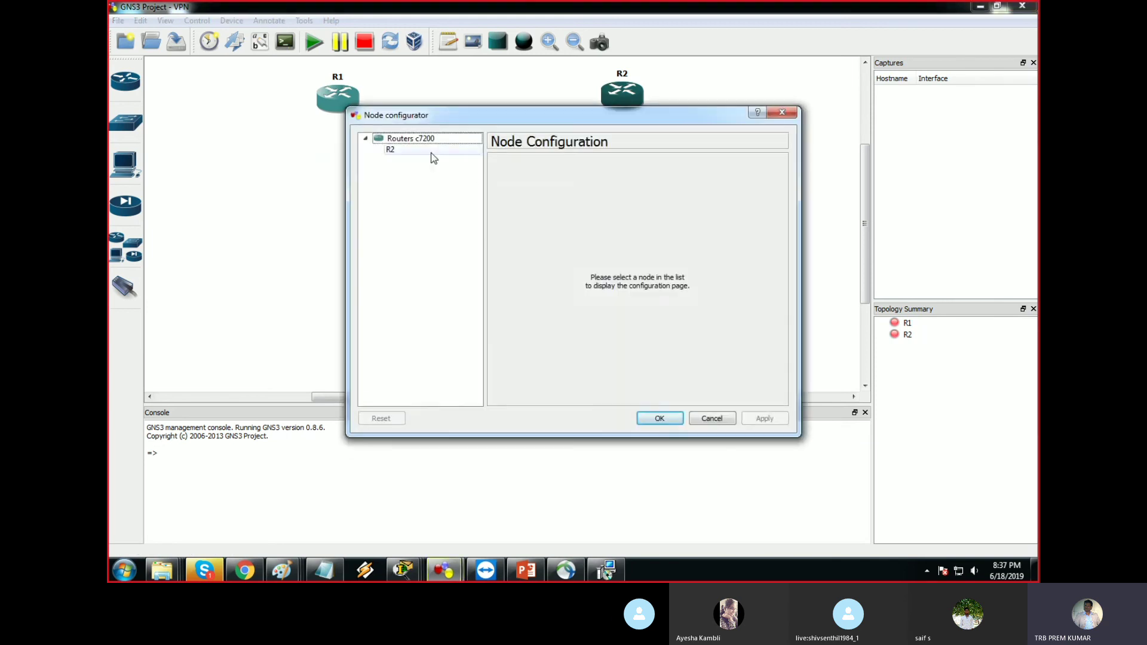
click(431, 151)
click(623, 167)
click(632, 201)
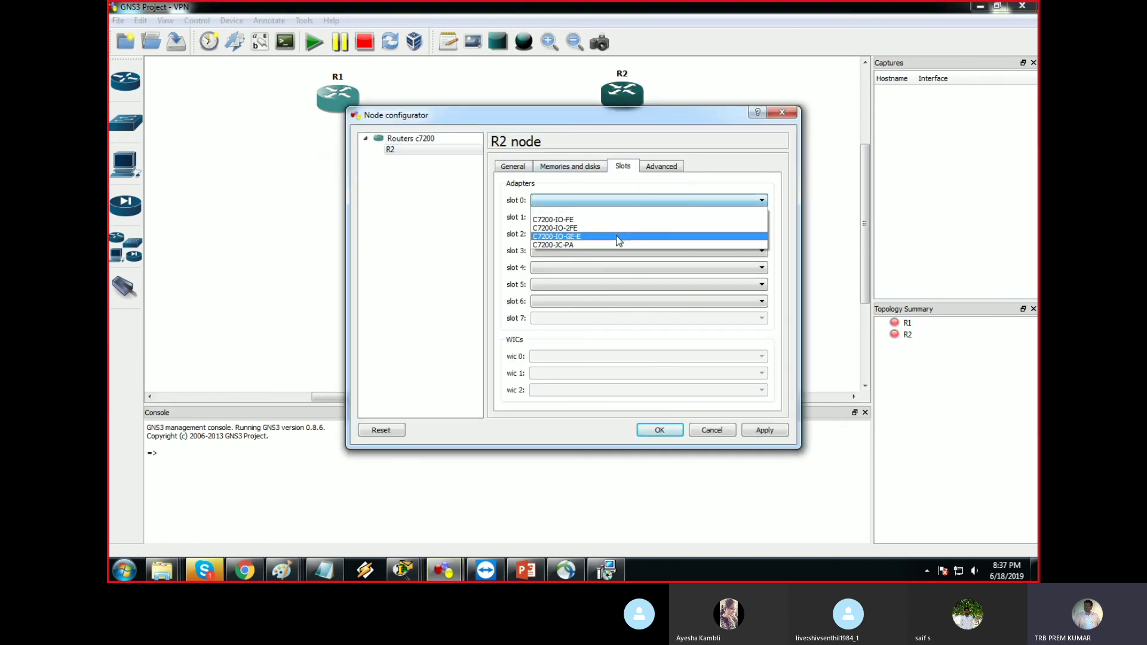
click(619, 227)
click(615, 217)
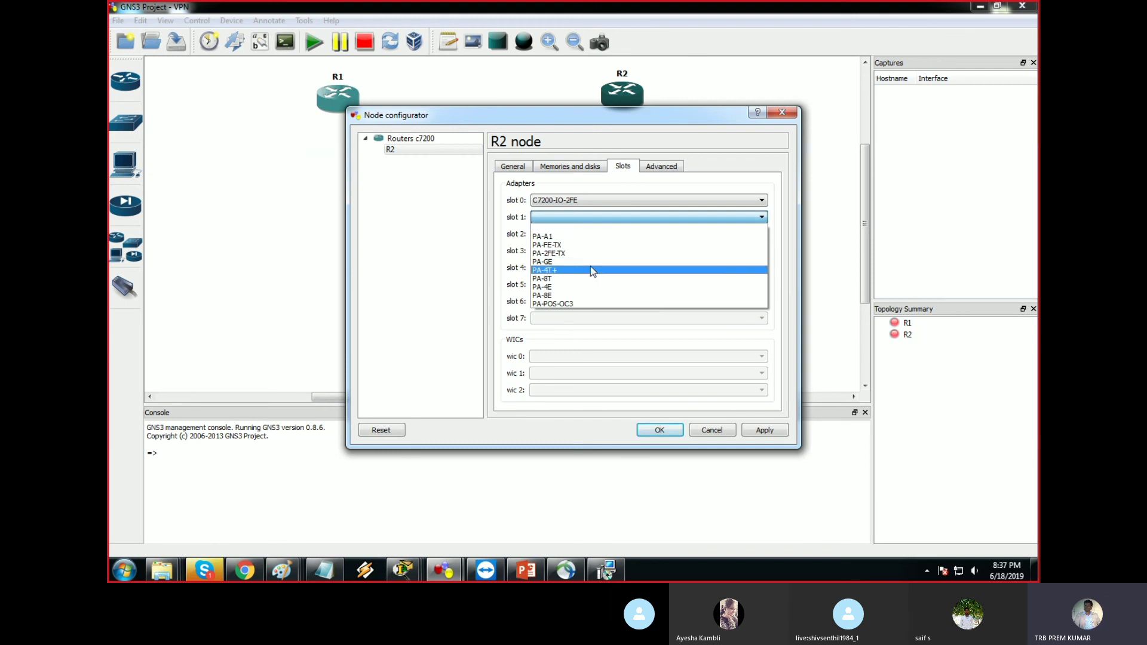
click(591, 270)
click(767, 431)
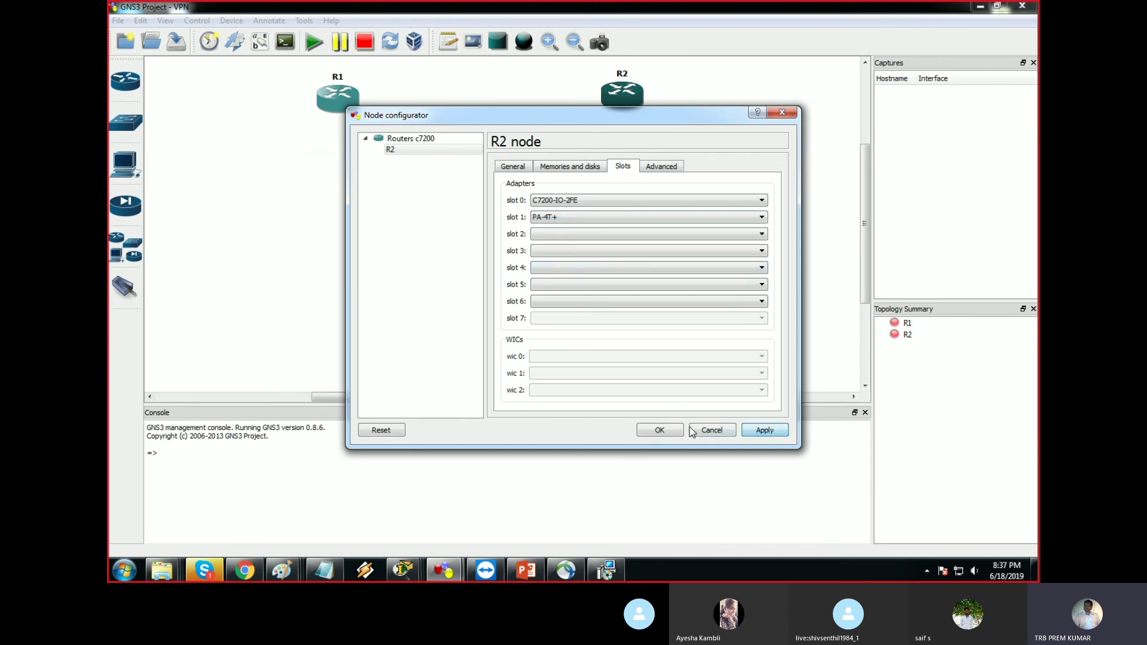
click(660, 430)
Connect R1 to R2 with a link between their serial interfaces, then bring up the GRE slide
click(126, 286)
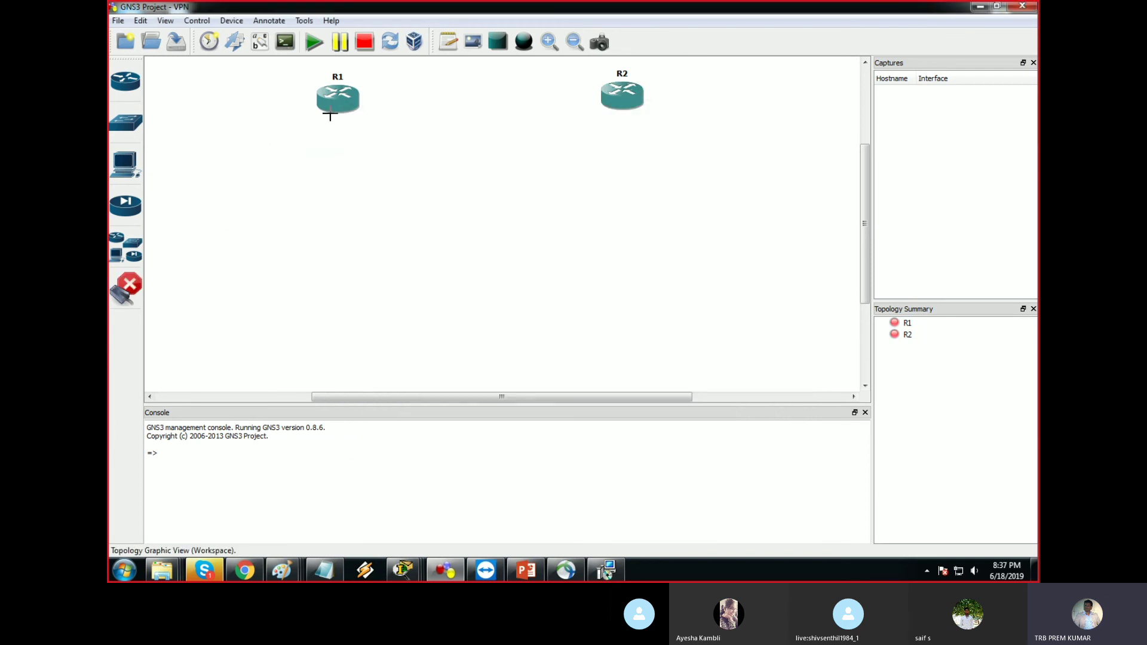
click(336, 98)
click(386, 138)
click(619, 98)
click(656, 137)
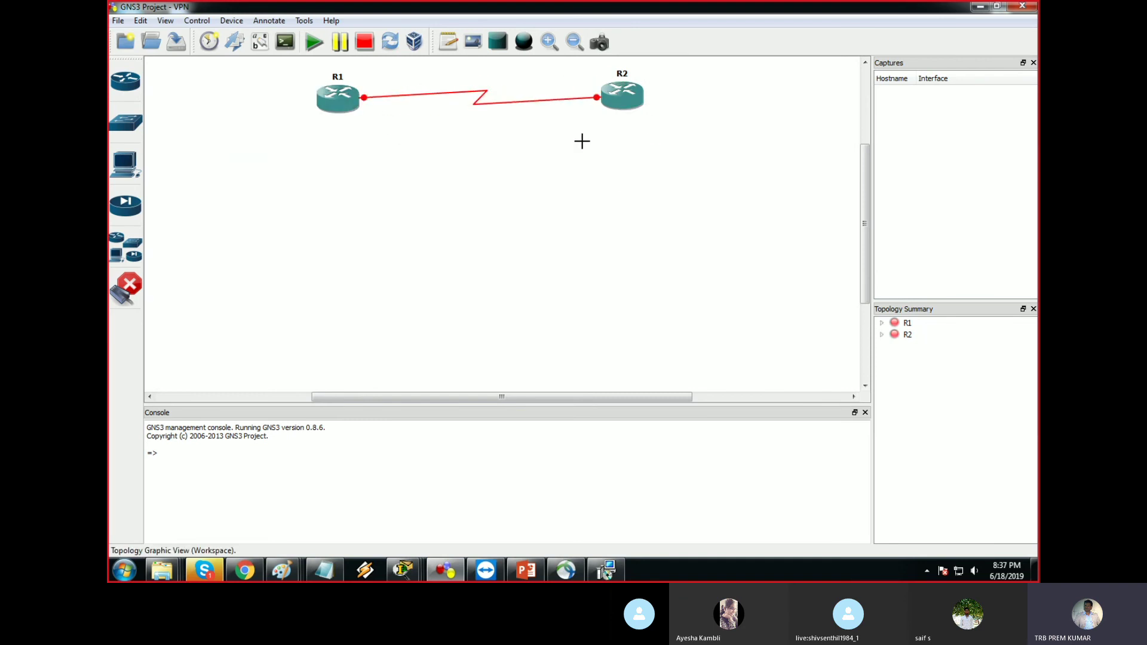
click(109, 288)
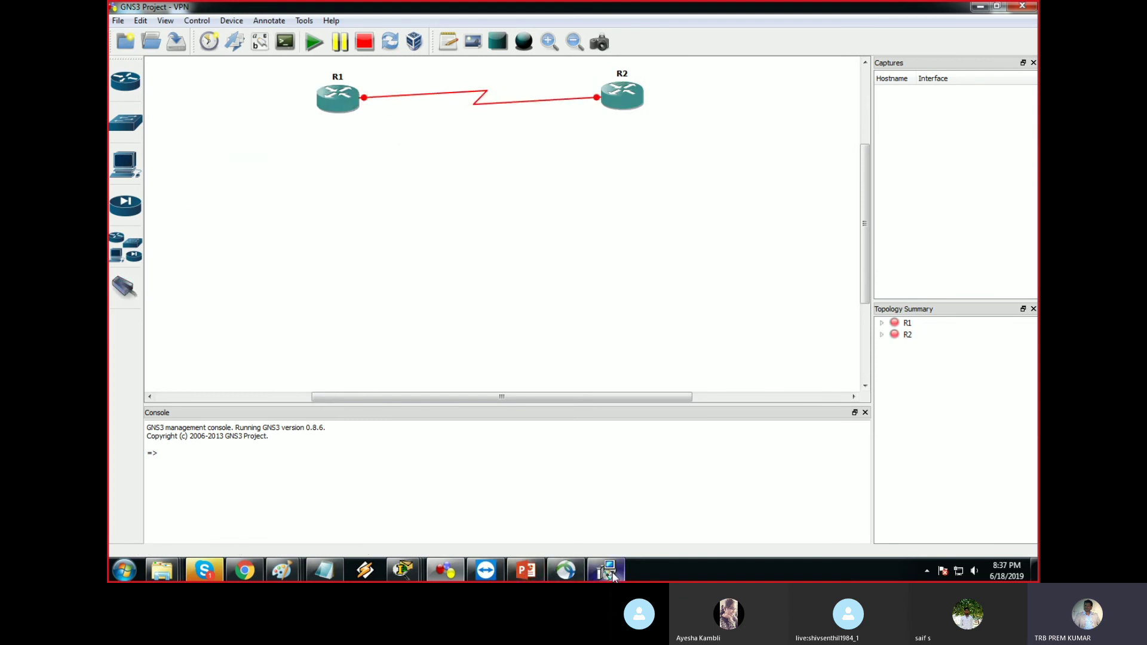
click(526, 571)
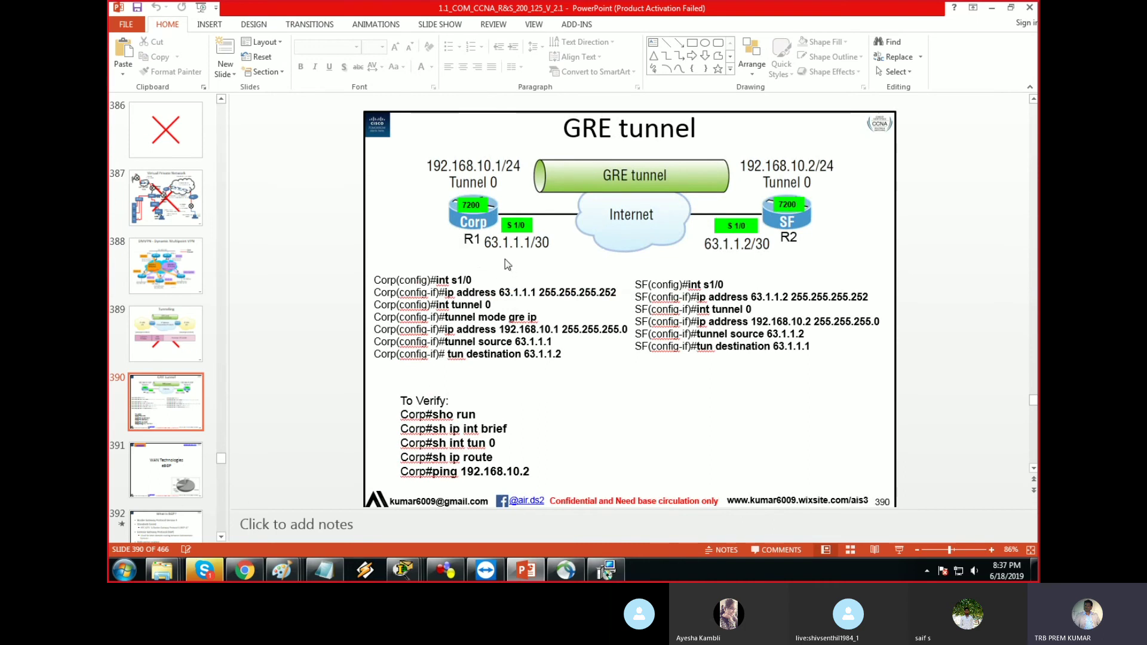
Switch between GNS3 and the GRE slide, toggling interface labels so s1/0 shows at both link ends
key(alt+Tab)
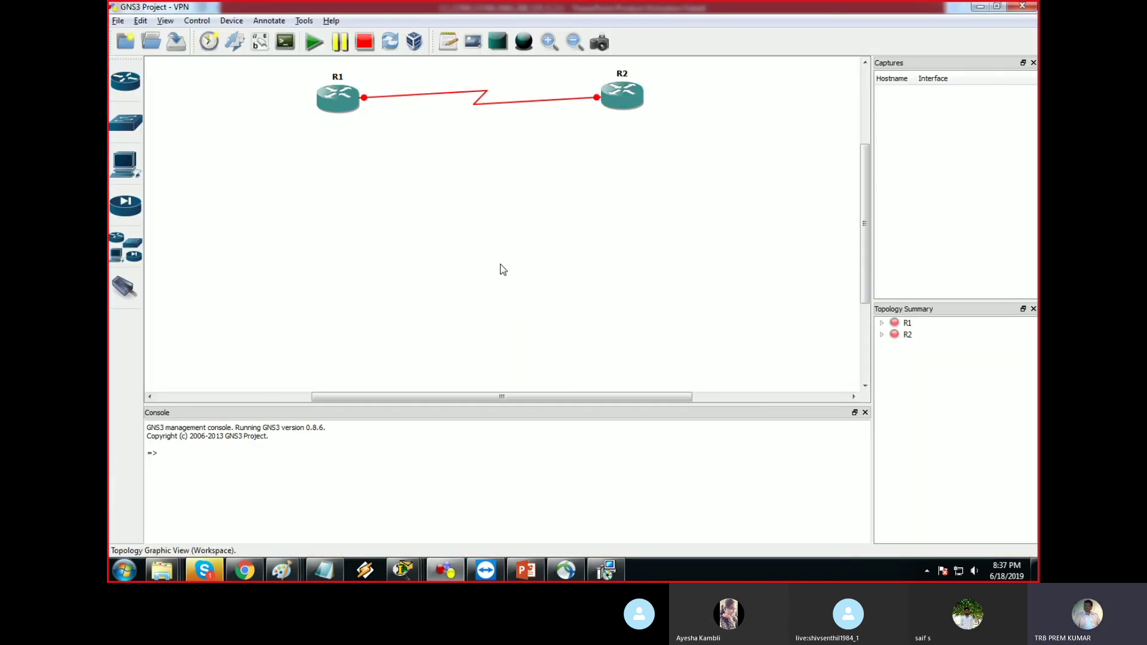
click(286, 42)
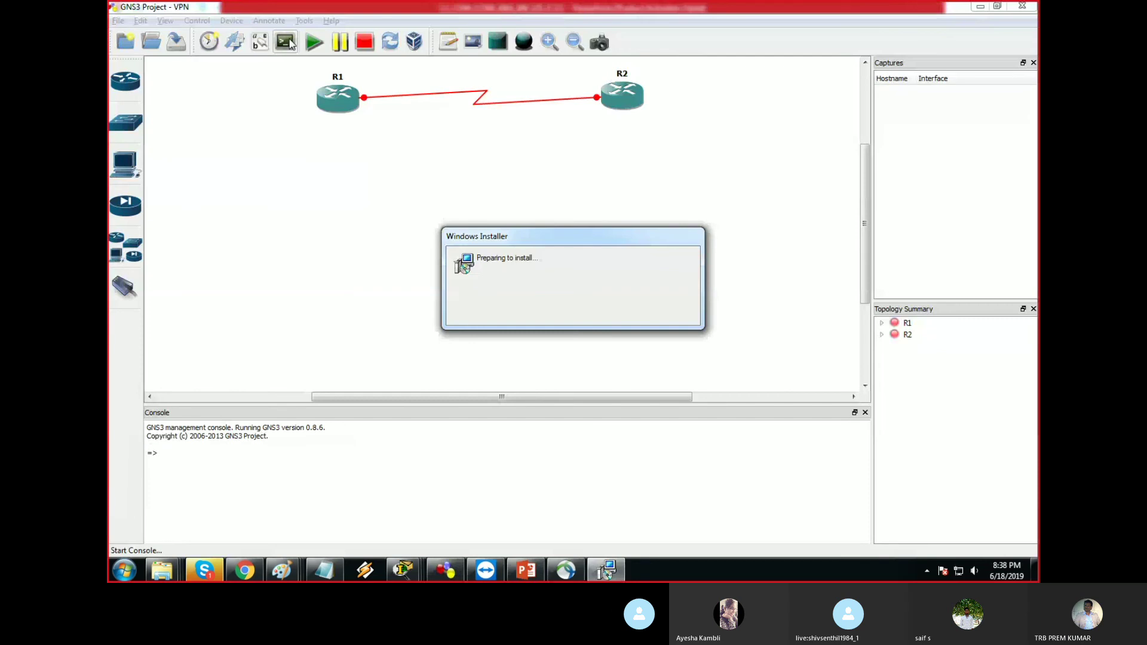
key(alt+Tab)
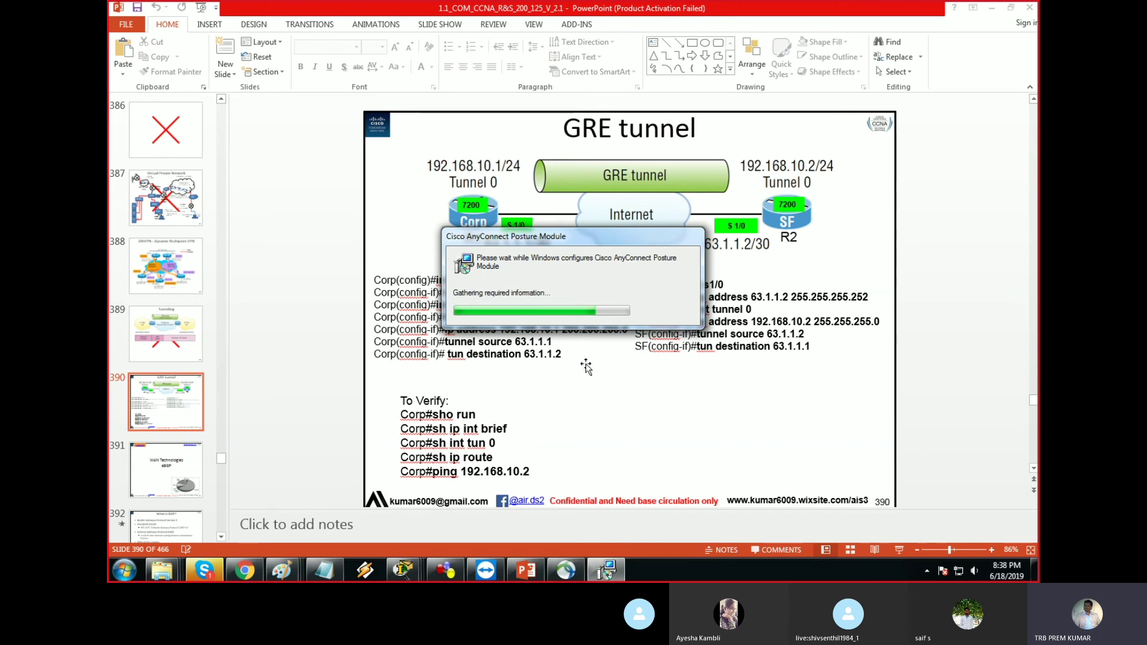
click(991, 8)
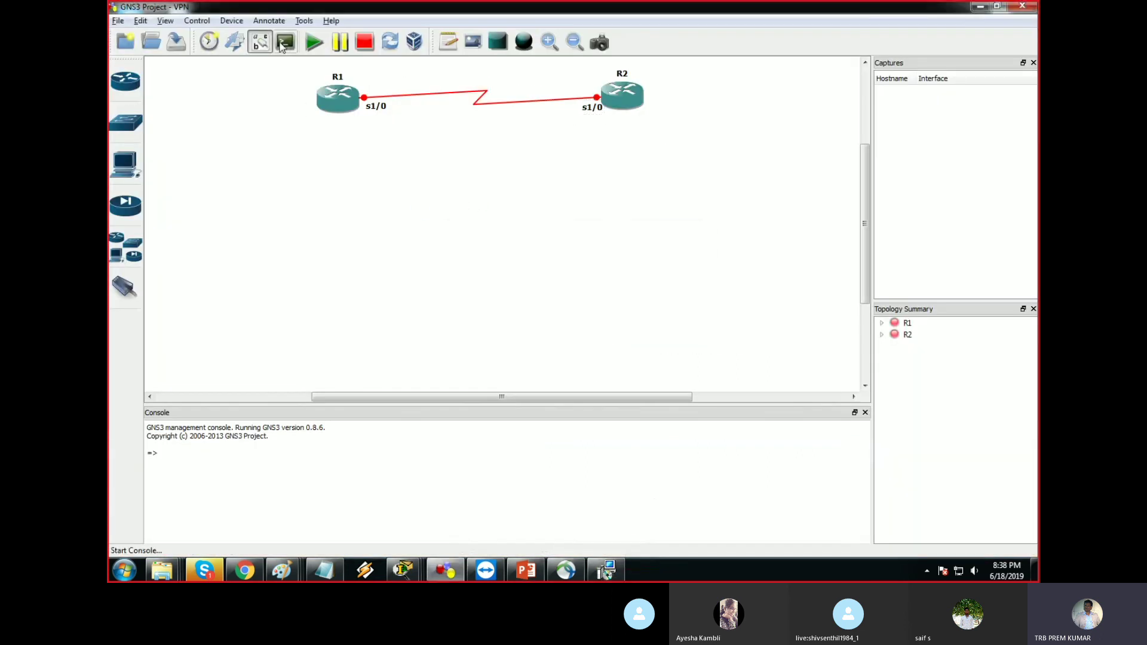
click(270, 48)
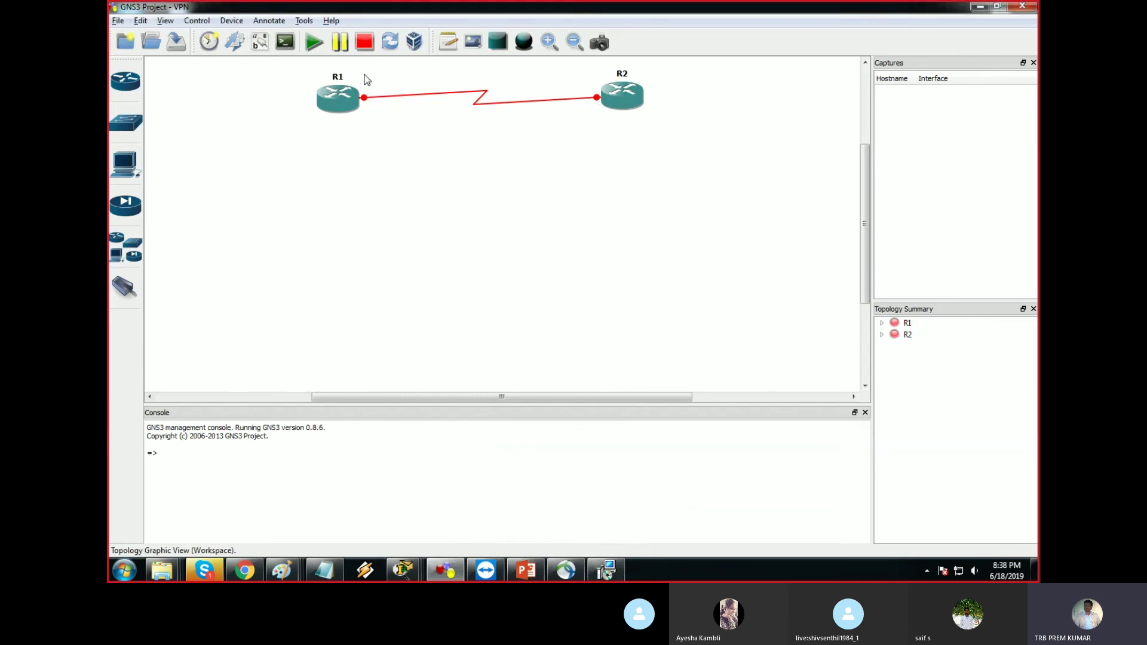
click(448, 42)
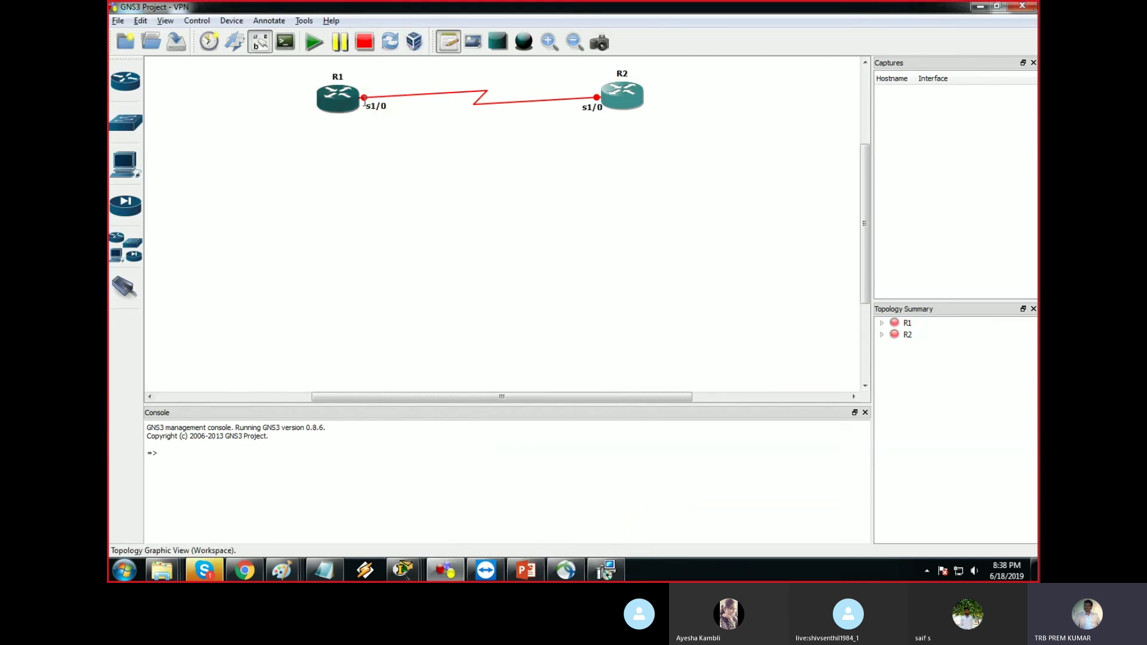
click(385, 121)
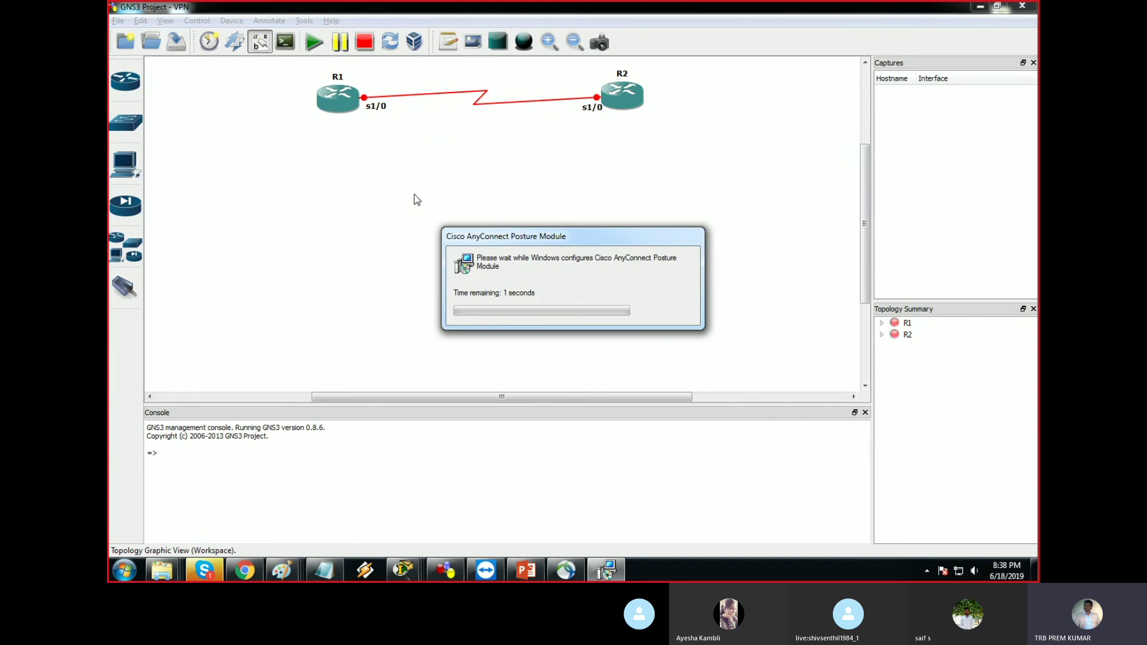
key(alt+Tab)
key(alt+Tab)
key(alt+Tab)
key(alt+Tab)
key(alt+Tab)
key(alt+Tab)
key(alt+Tab)
key(alt+Tab)
key(alt+Tab)
key(alt+Tab)
key(alt+Tab)
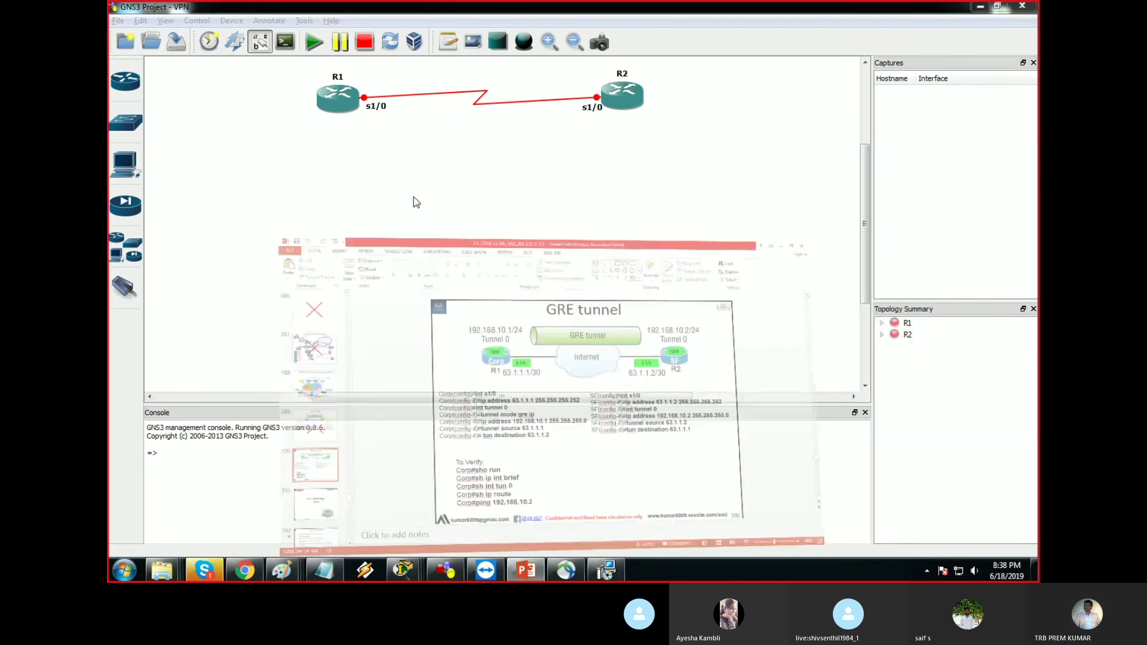
key(alt+Tab)
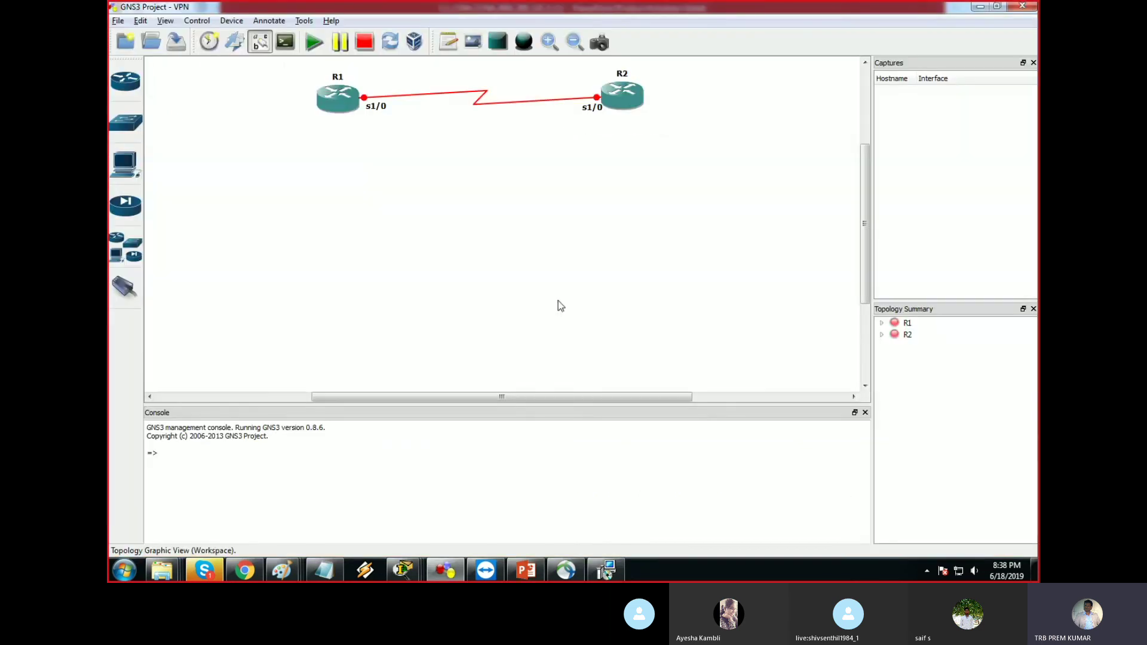
Add a note reading 63.1.1.1/30 beside R1's end of the link
click(363, 84)
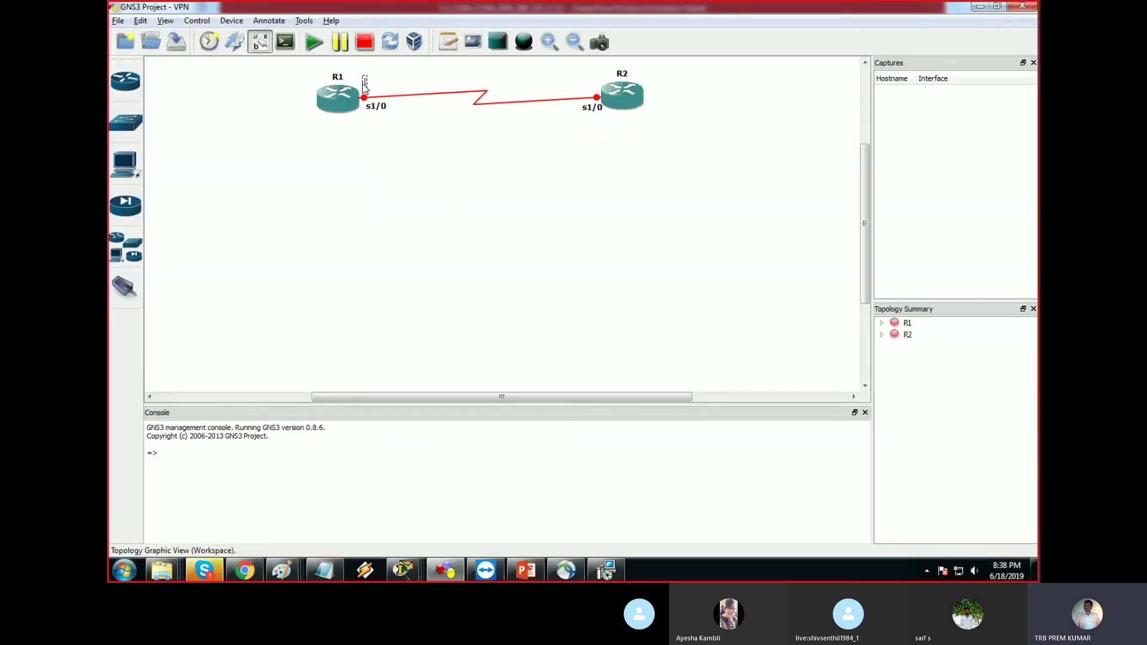
text(63.1.1.1/30)
click(399, 129)
Add and correct a note reading 63.1.1.2/30 beside R2's end of the link
click(439, 51)
click(554, 87)
text(63.1.1.)
click(565, 128)
double_click(566, 90)
double_click(577, 90)
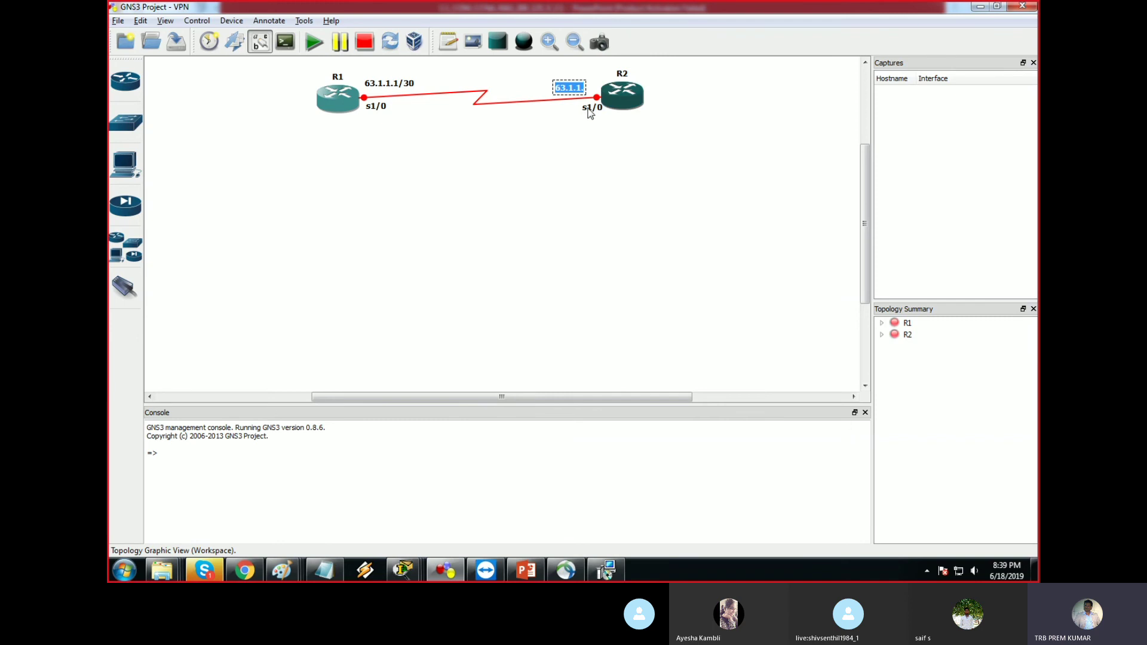
key(End)
text(2)
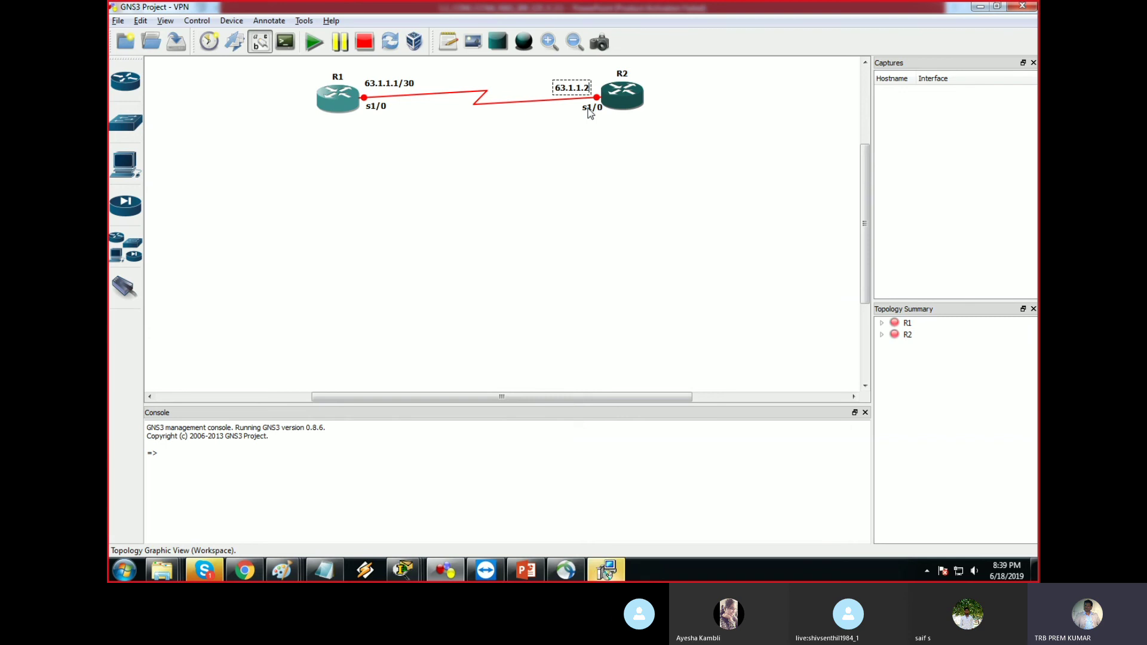
text(/30)
drag(575, 89, 565, 89)
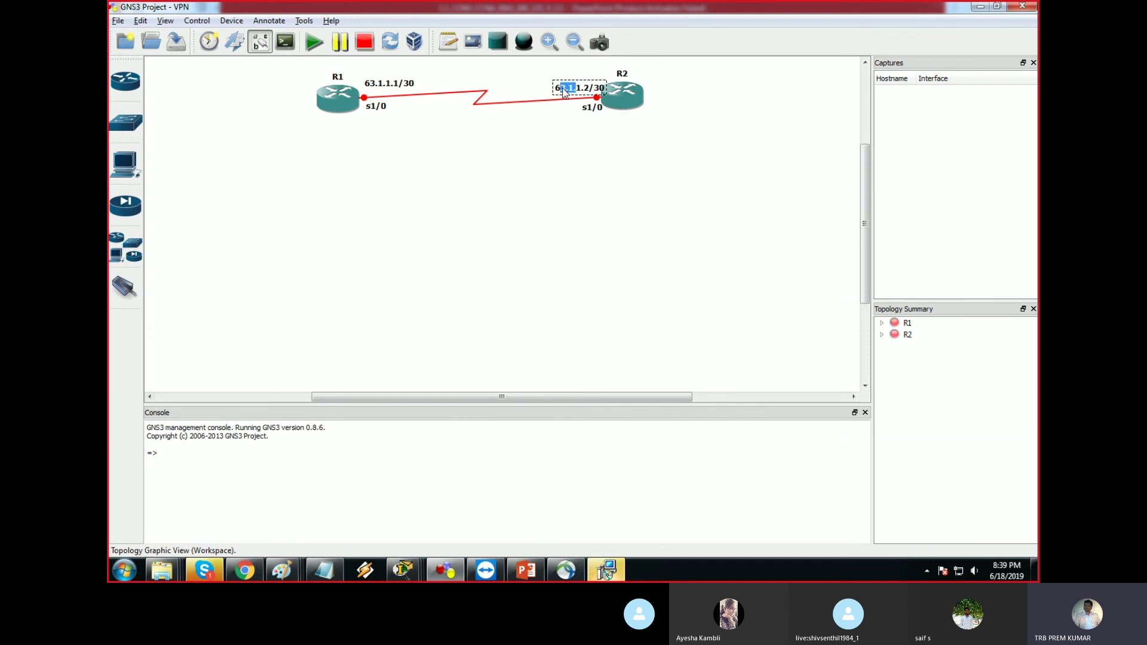
key(shift+Left)
key(shift+Left)
click(575, 310)
click(607, 571)
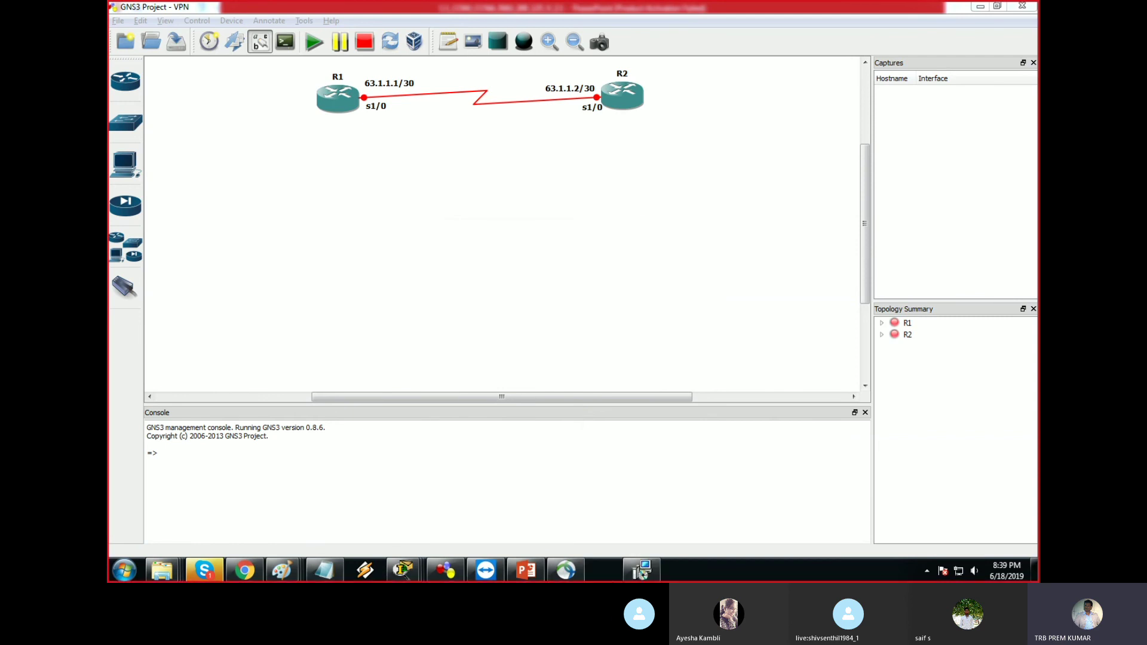
click(602, 577)
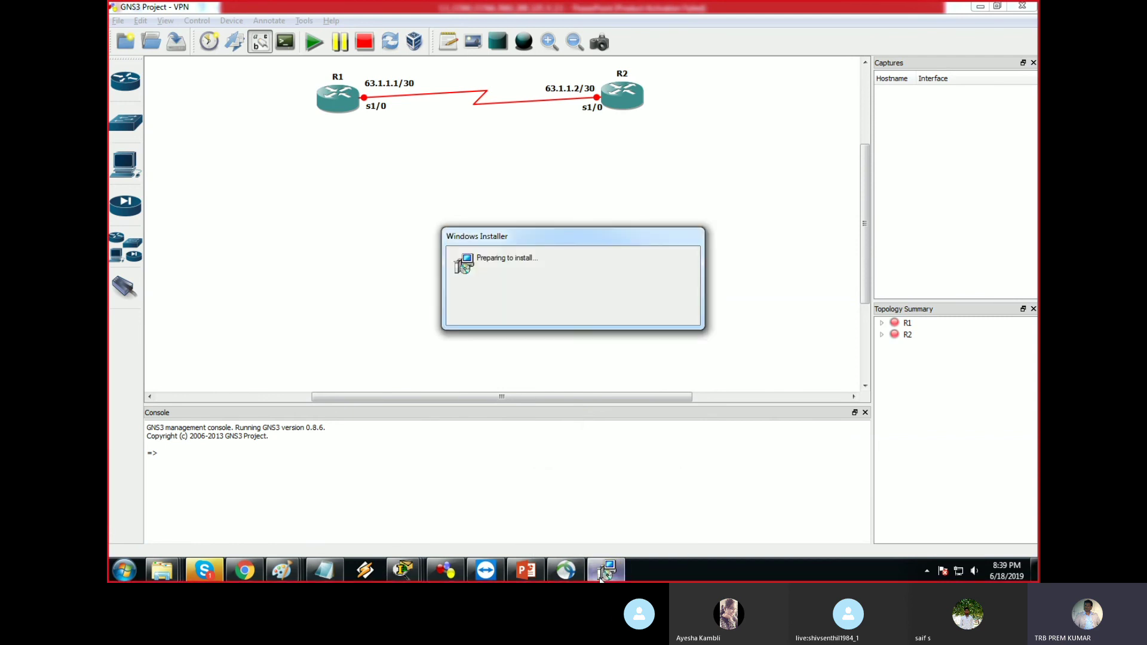
click(565, 577)
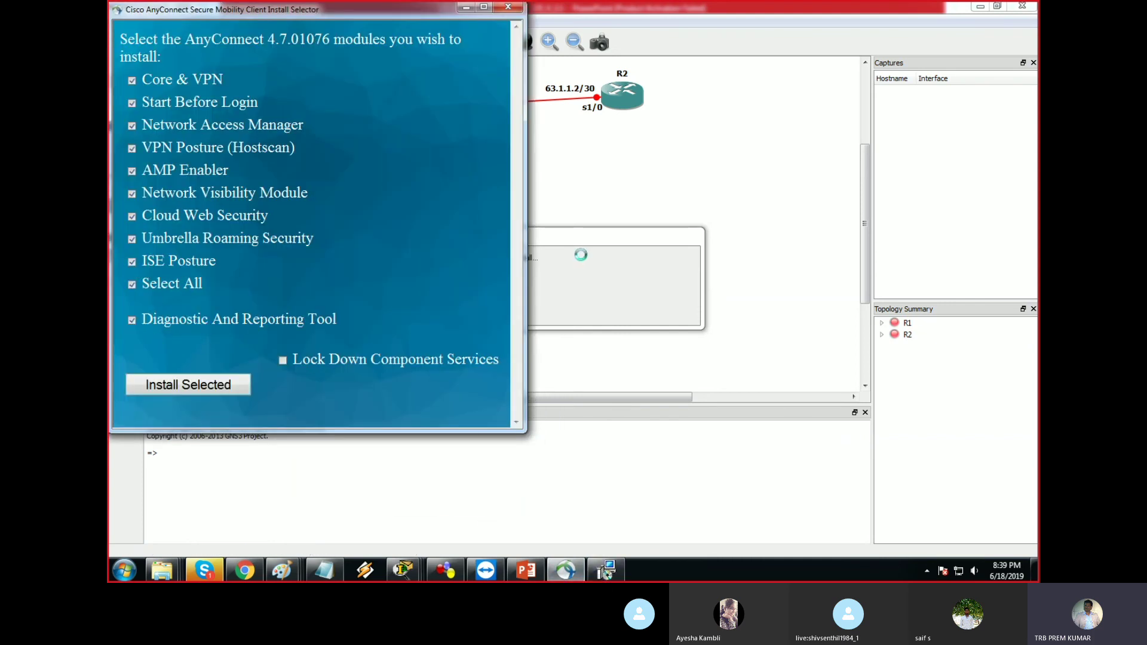
click(466, 9)
click(466, 10)
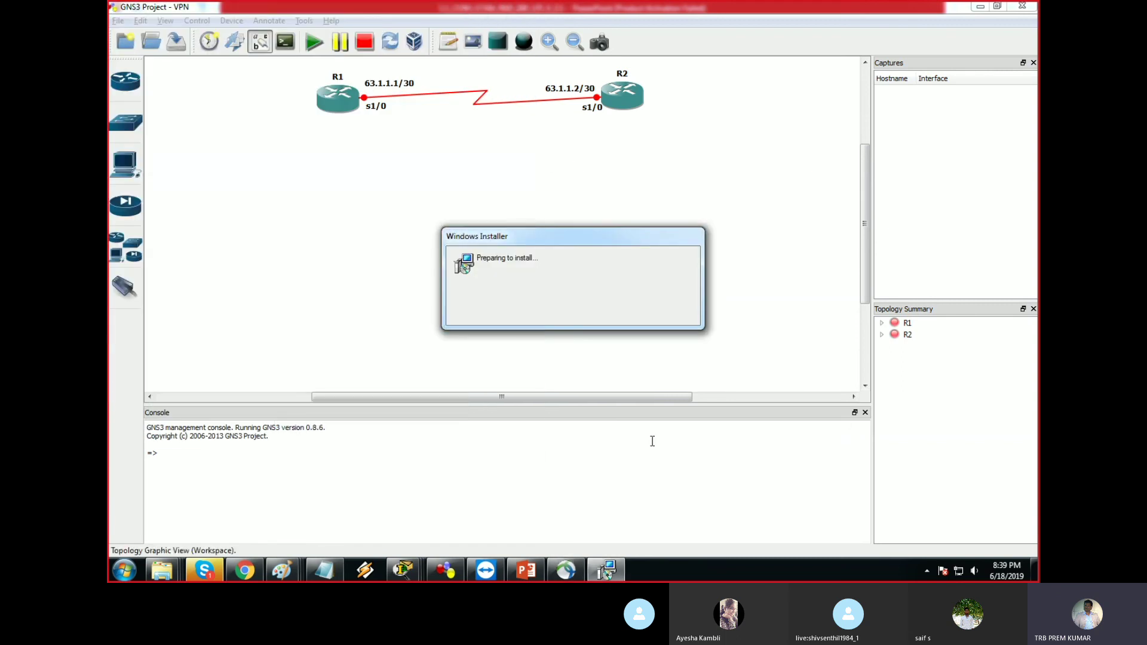
click(985, 9)
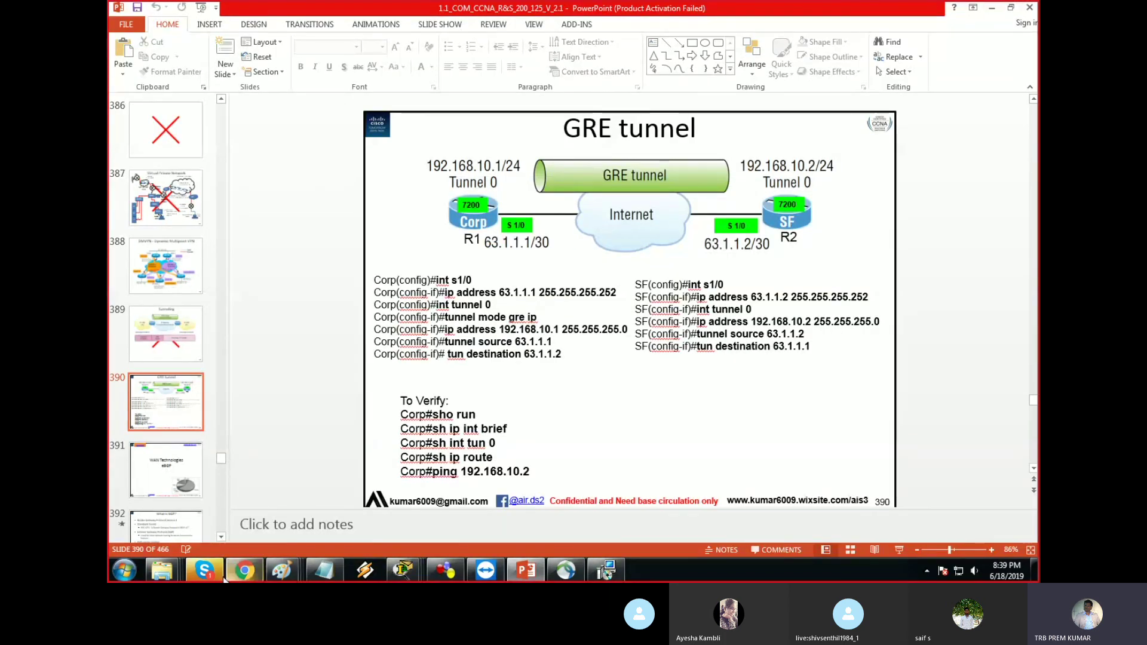
click(452, 575)
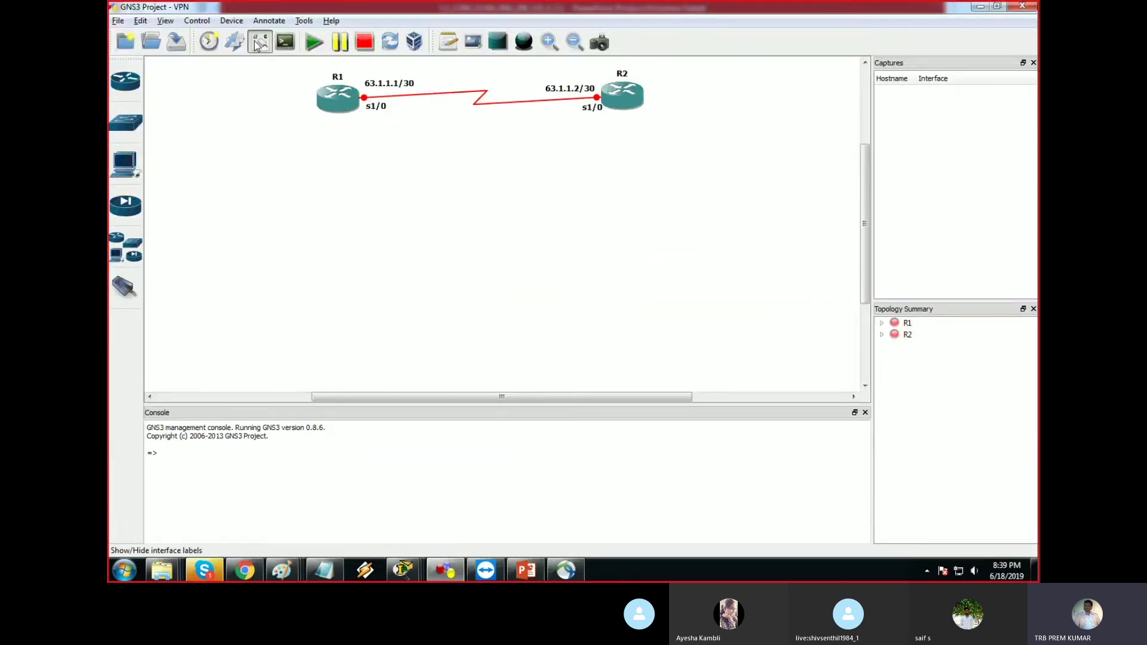
Type 'Int Tunnel 0' as the first line of R1's note and begin the IP line
text(INT)
key(BackSpace)
key(BackSpace)
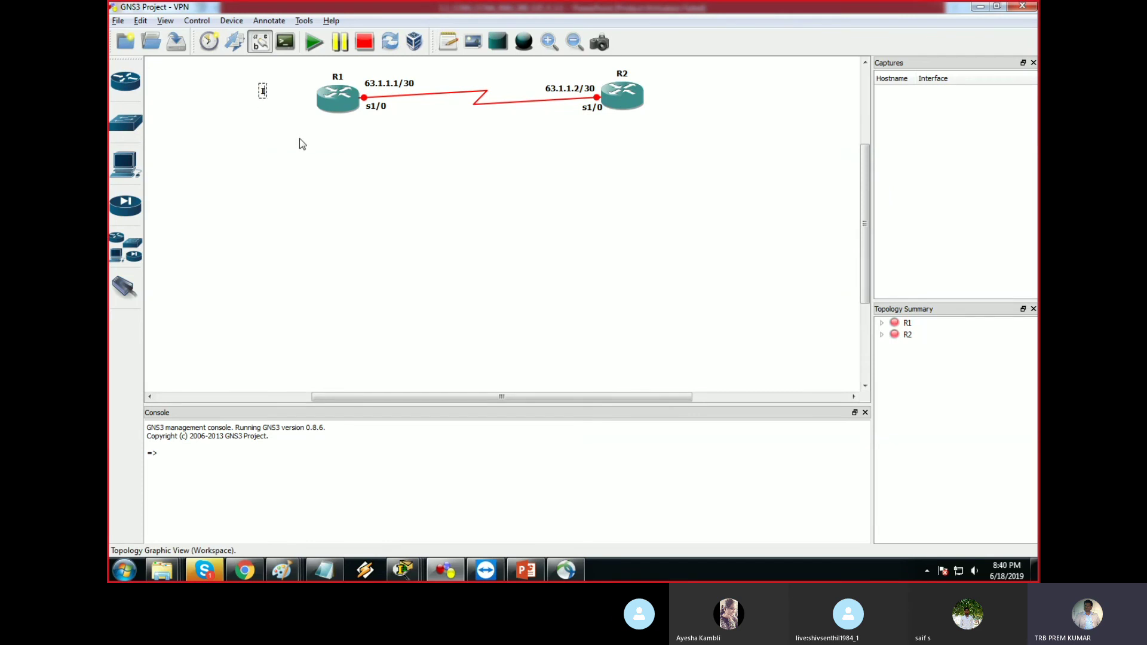
text(nt Tunnel 0)
key(Return)
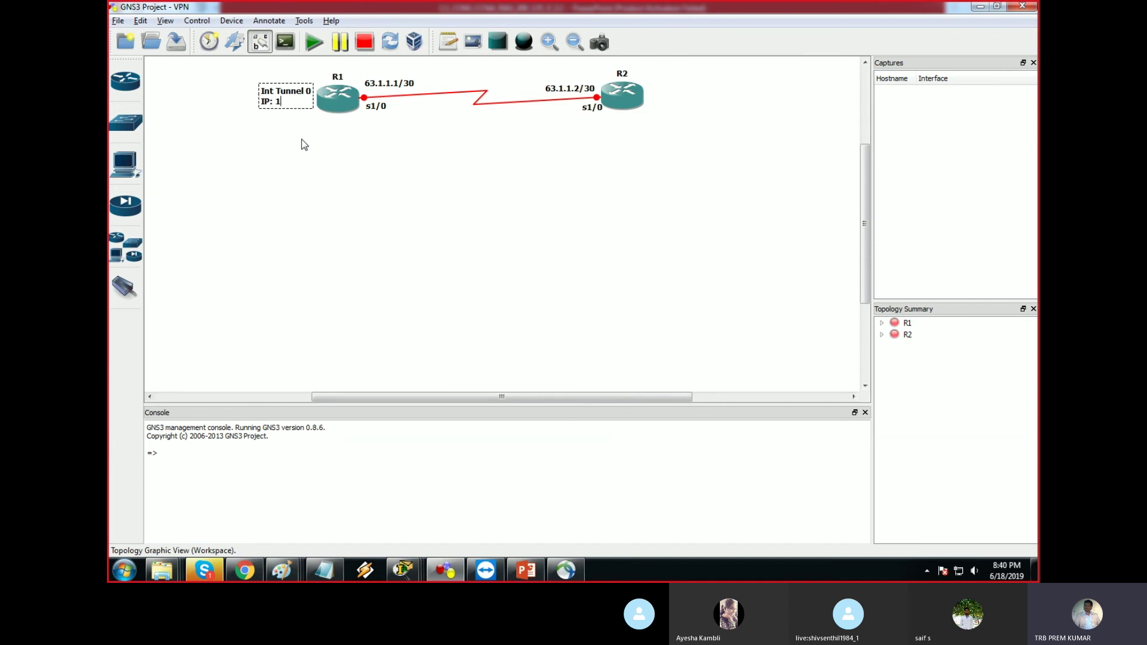
text(.168.1)
key(alt+Tab)
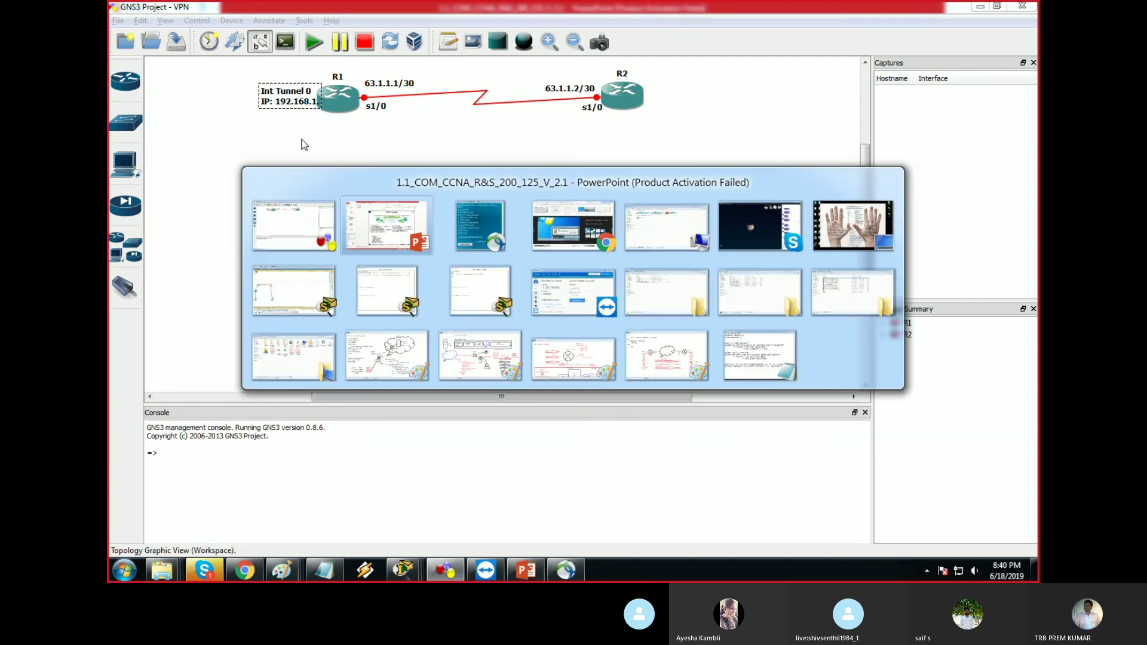
key(alt+Tab)
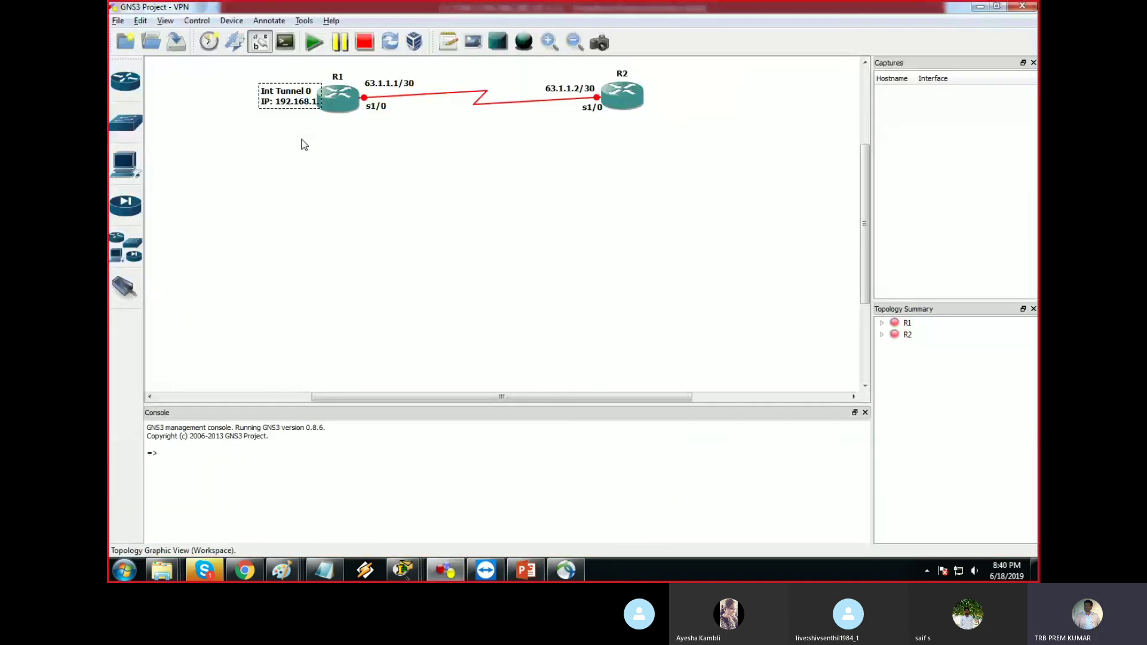
Move R1's note left and complete lines IP 192.168.10.1, Source 63.1.1.1, Destination 63.1.1.2
drag(294, 92, 259, 97)
double_click(280, 110)
click(281, 112)
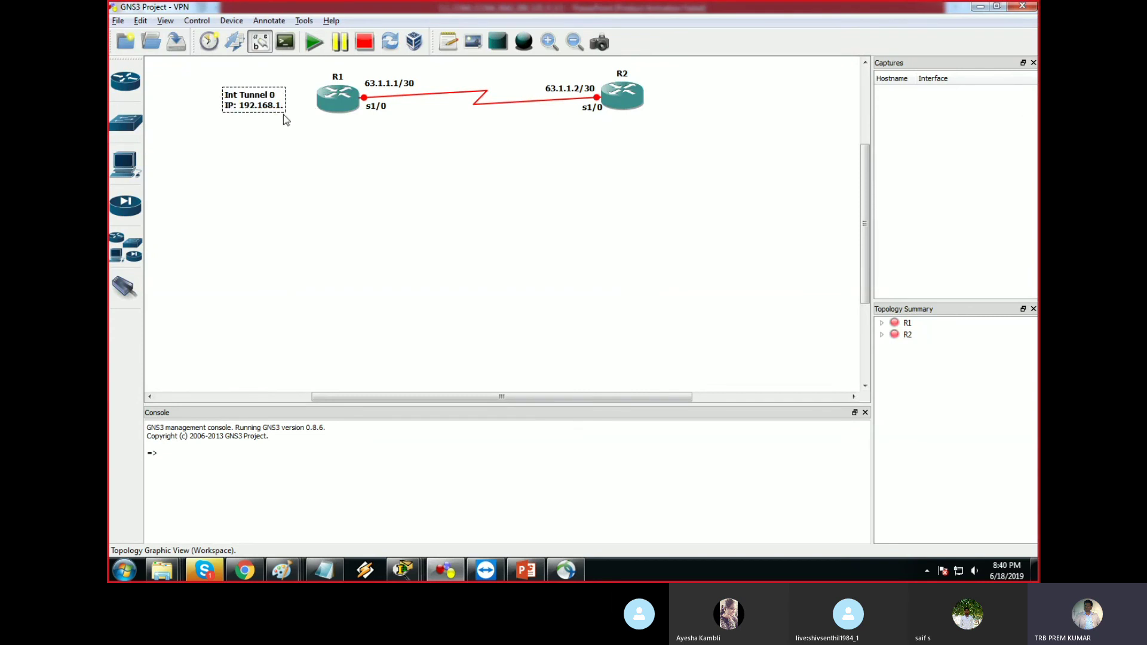
text(0.1)
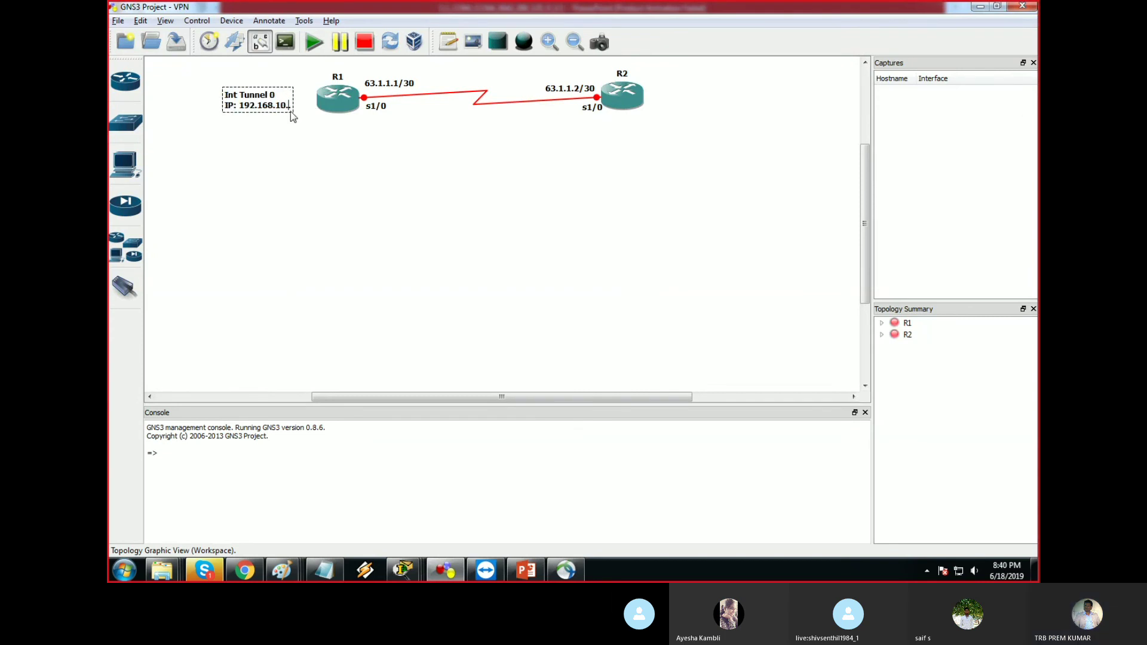
key(Return)
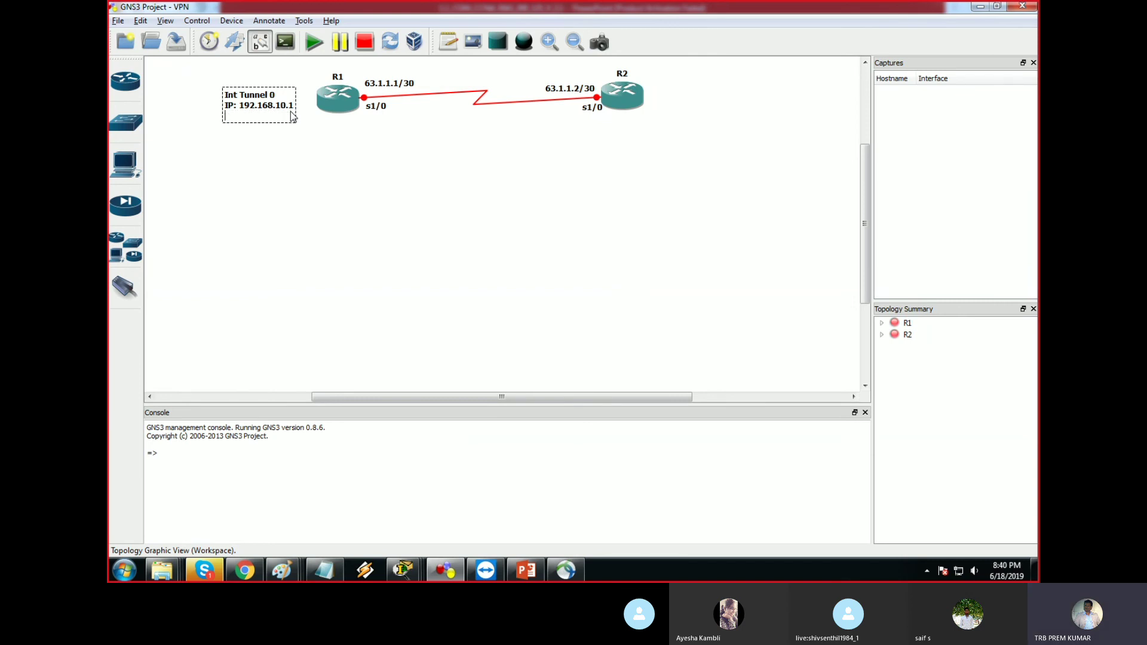
text(Sour)
text(ce: 63.1.1.)
key(Return)
text(D)
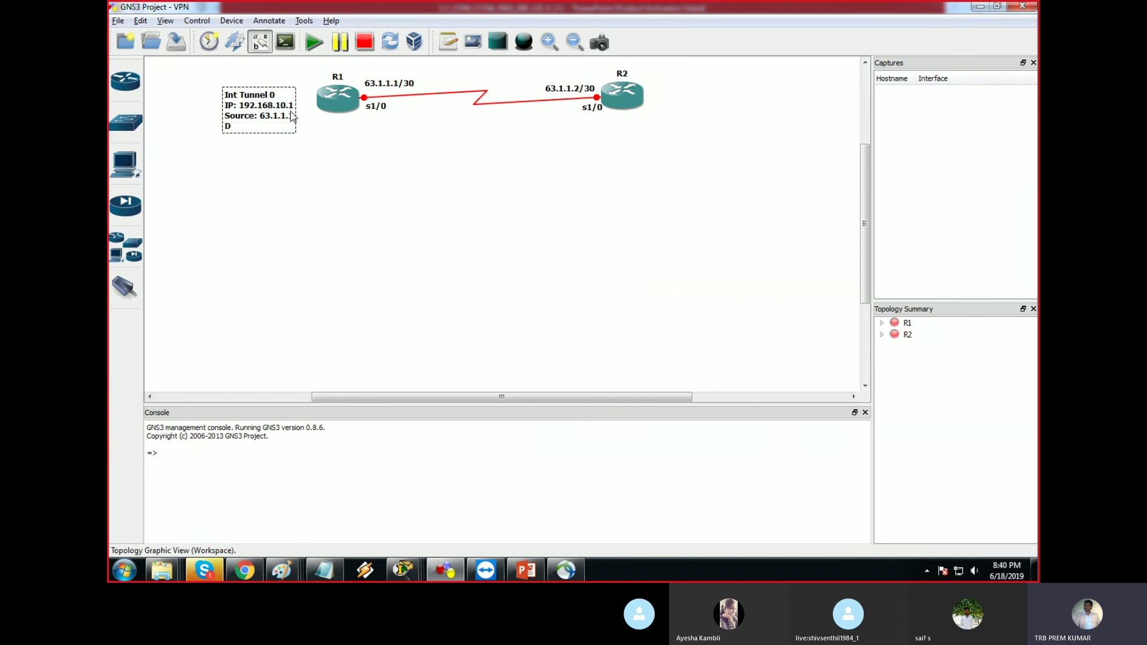
key(alt+Tab)
key(alt+Tab)
text(estination: 63.1.1.2)
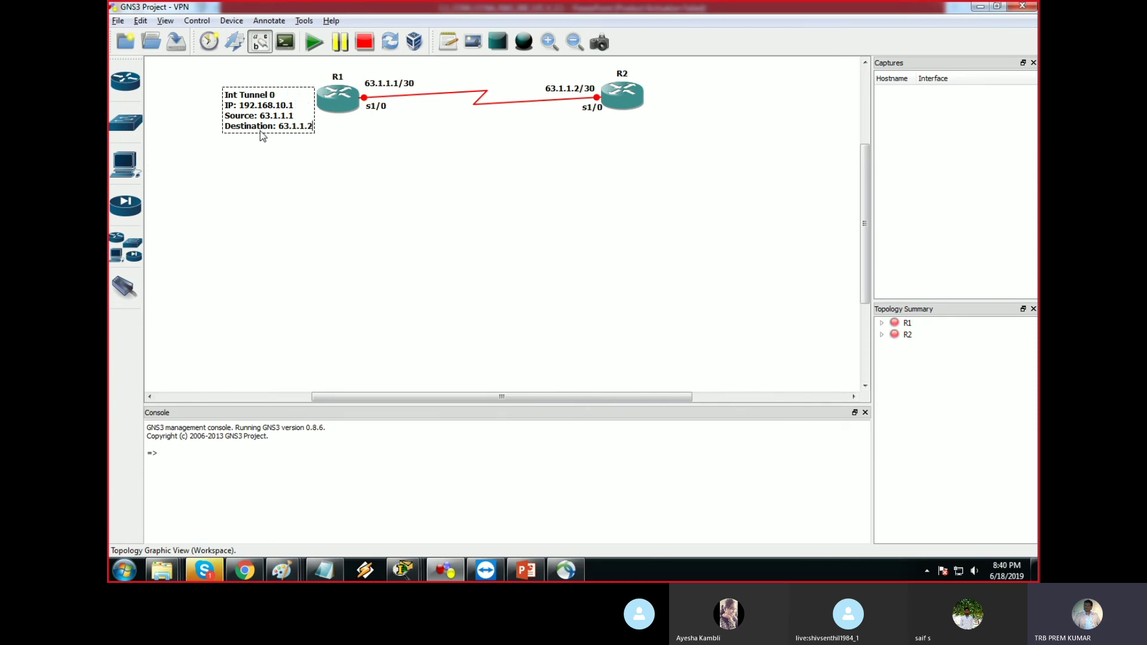
Copy R1's tunnel note text and paste it into a new note beside R2
key(ctrl+a)
key(ctrl+c)
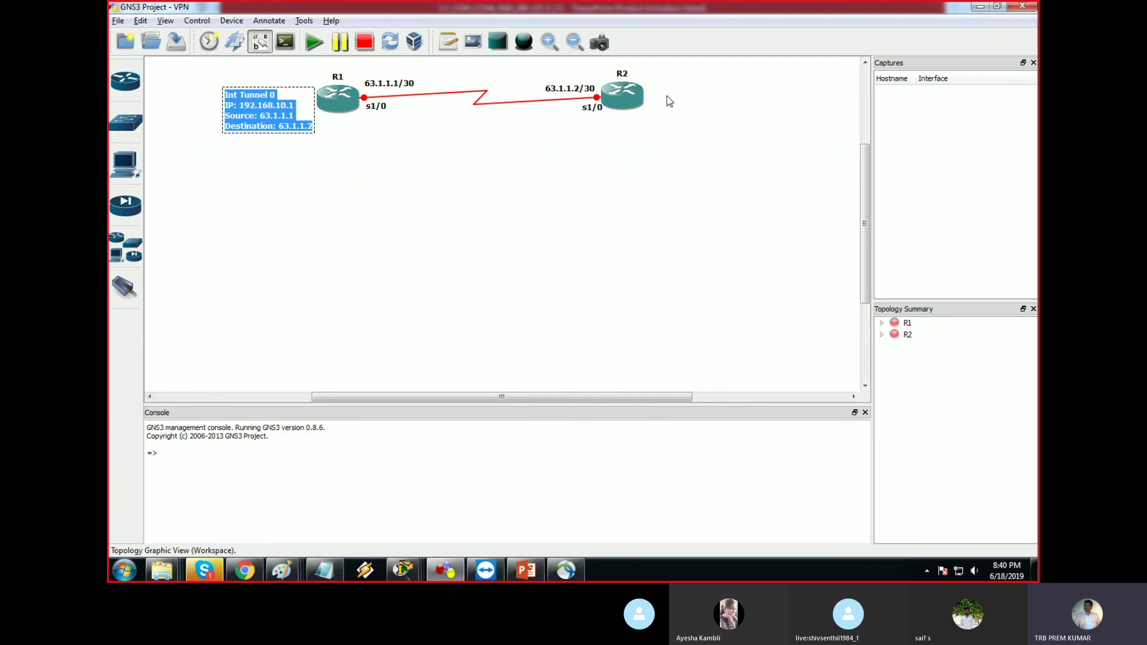
click(663, 81)
click(448, 41)
click(657, 80)
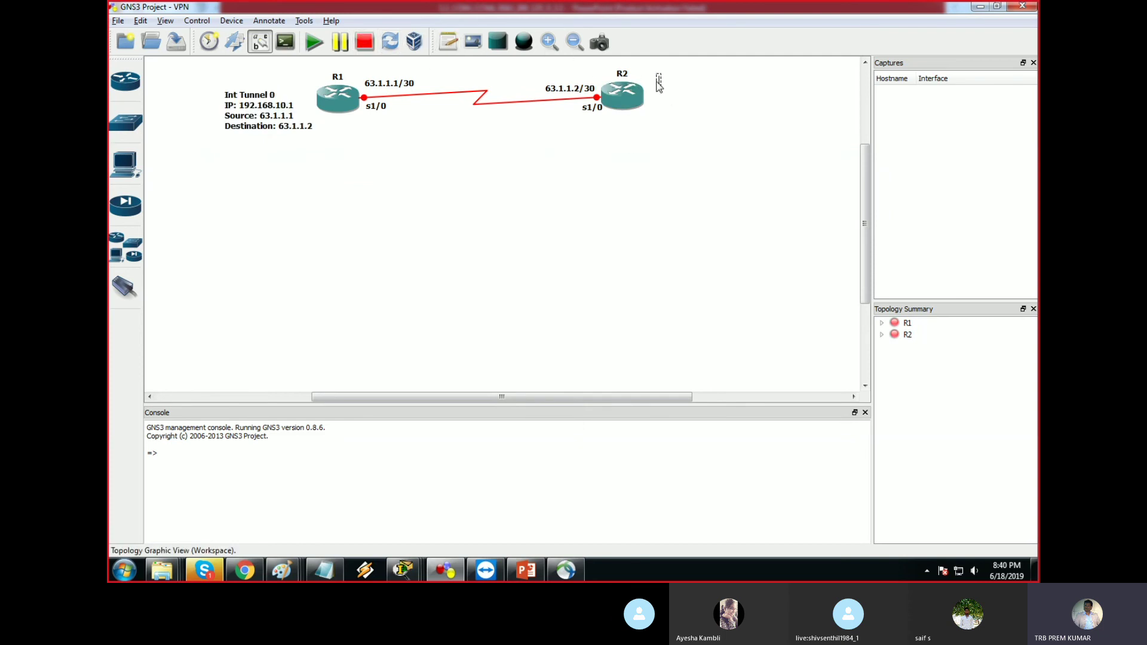
key(ctrl+v)
Finish R2's tunnel note with IP 192.168.10.2 and add a 'Mode GRE IP' note under R1's tunnel note
click(728, 92)
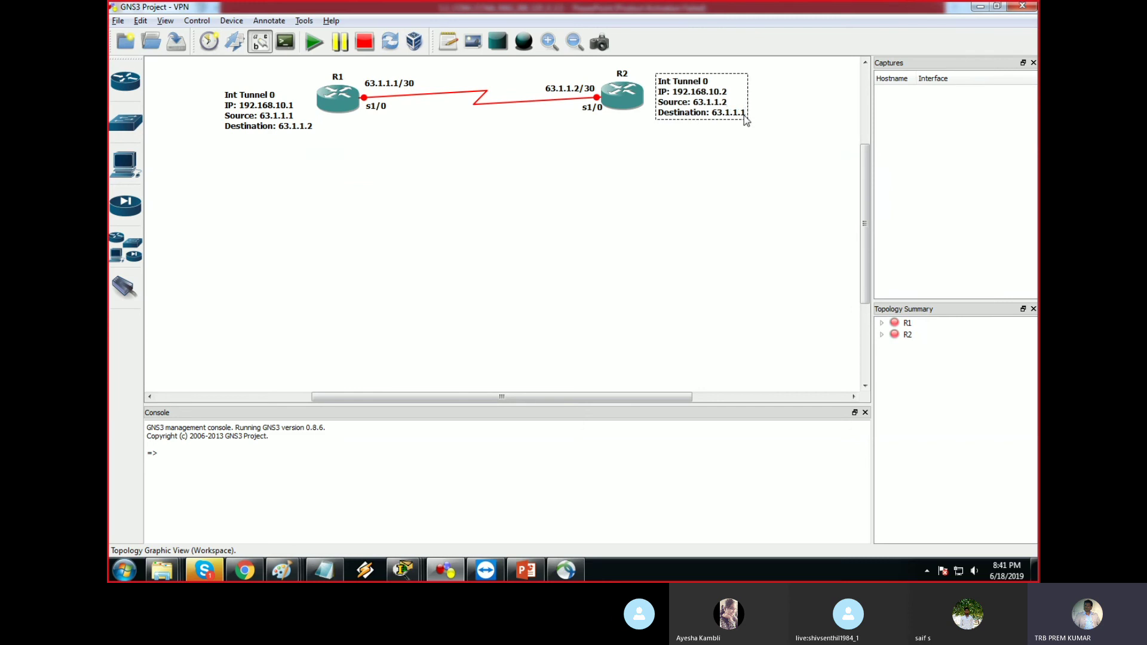
click(720, 160)
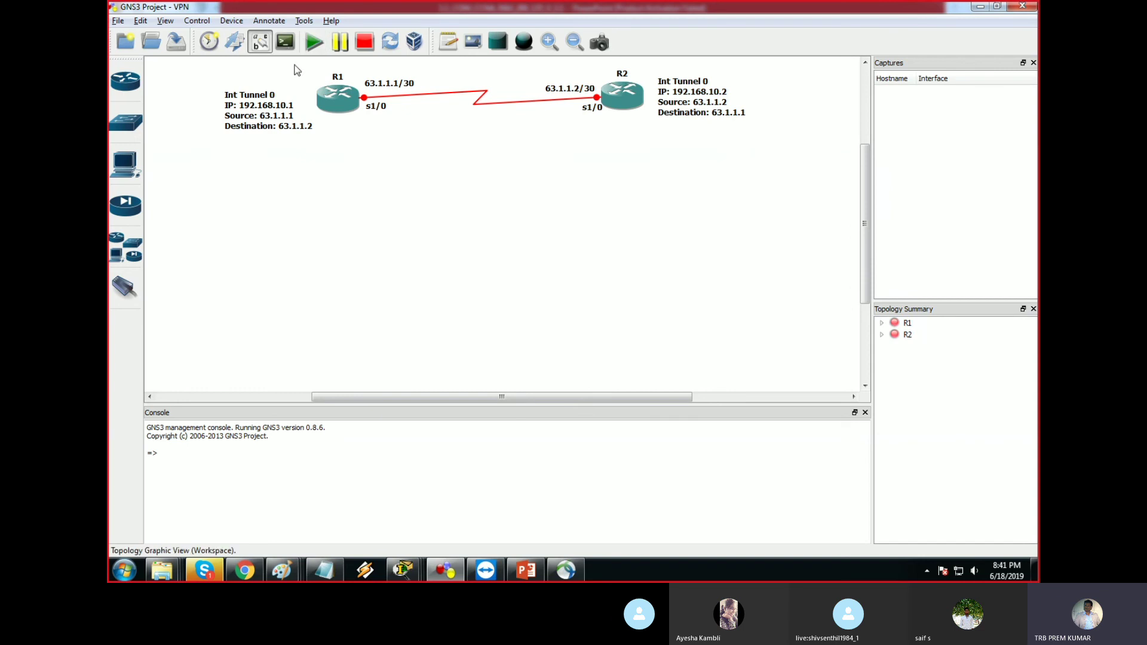
click(448, 42)
click(227, 139)
text(Mode  GRE IP)
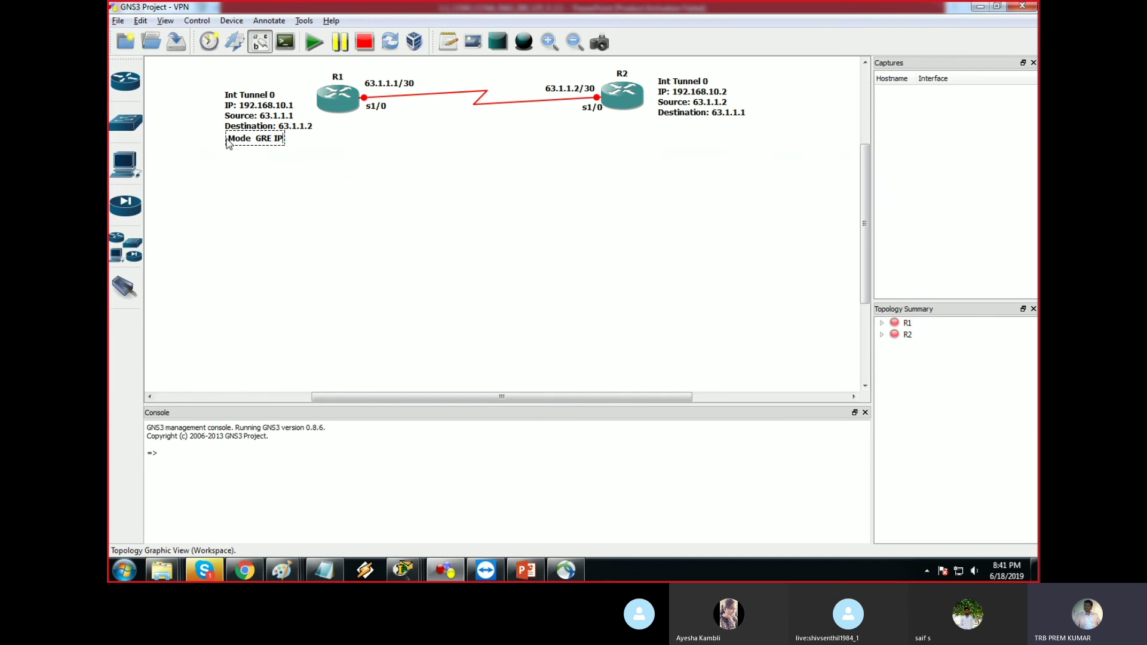
click(262, 160)
Nudge R1's tunnel note into place, deselect it, and switch away from GNS3
mouse_move(249, 118)
mouse_down()
mouse_move(253, 101)
mouse_move(249, 123)
mouse_up()
click(274, 157)
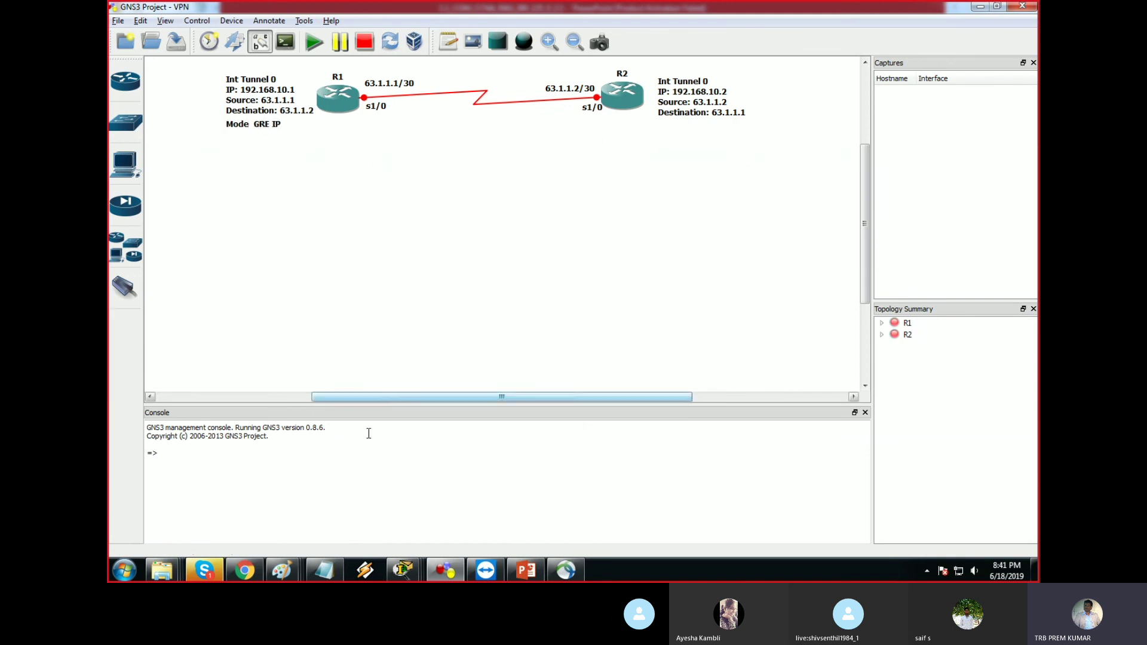
click(565, 571)
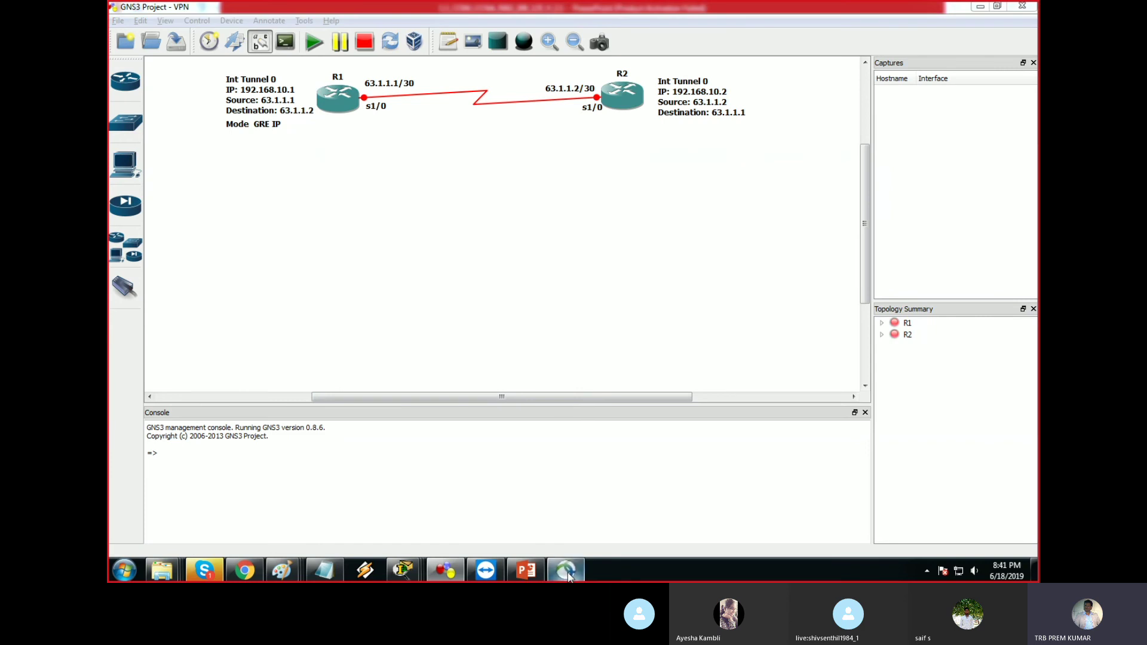
Minimize GNS3 and PowerPoint, then dismiss the AnyConnect Install Selector reboot notice
click(984, 8)
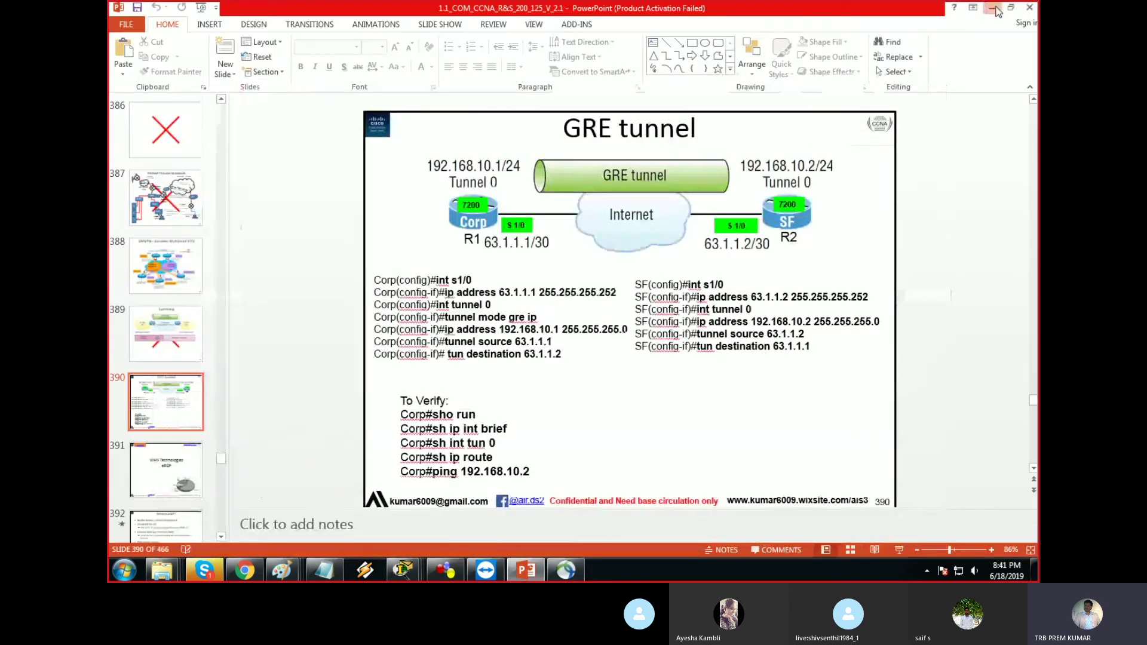
click(984, 8)
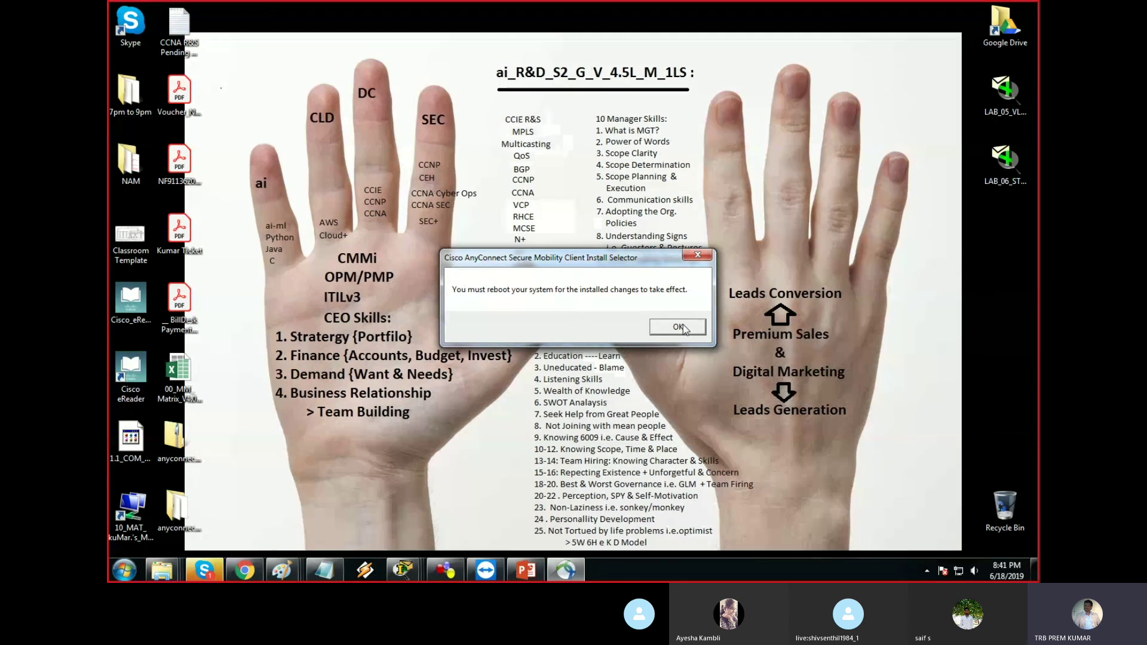
click(679, 327)
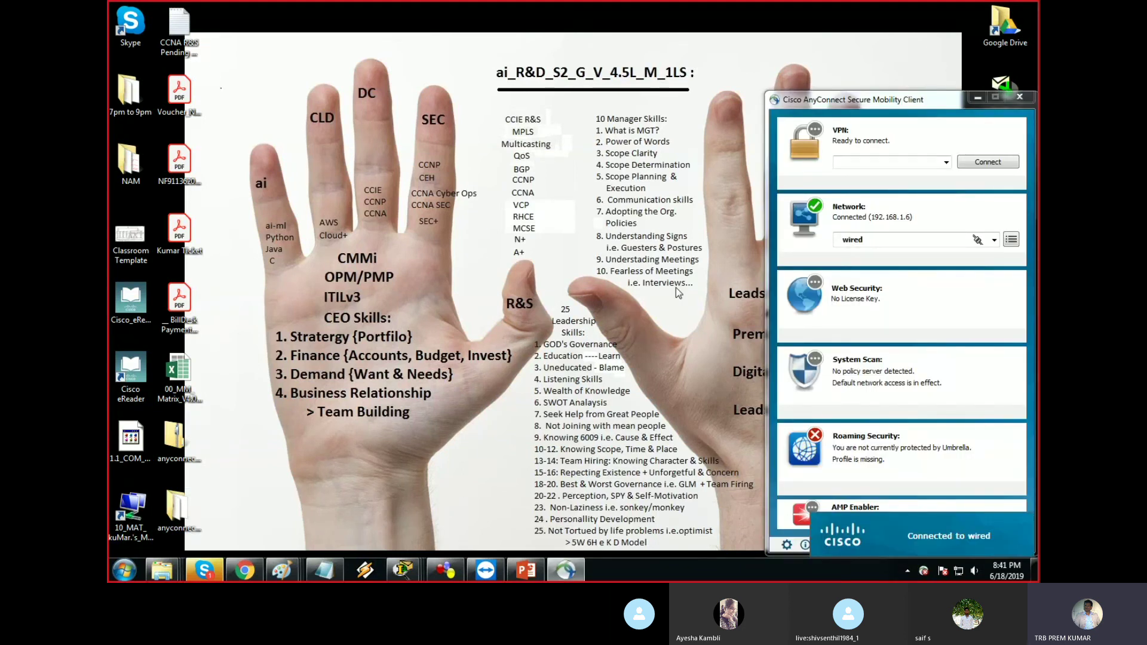
Try connecting AnyConnect to 200.10.10.1, dismiss the timeout error, and close the client
click(916, 162)
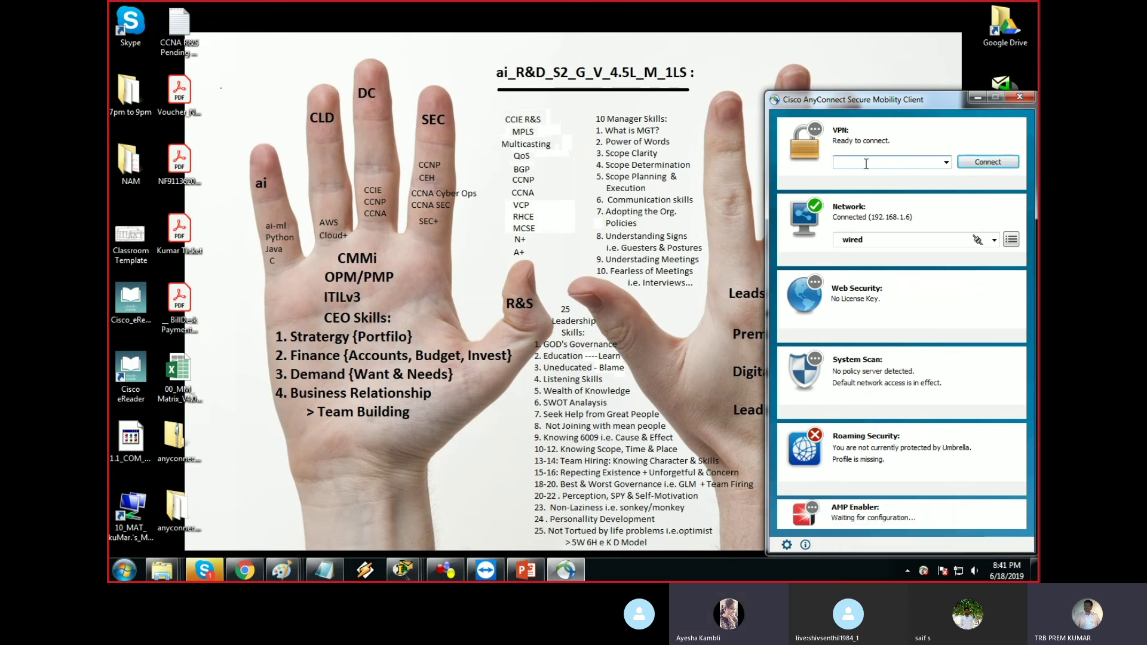
click(947, 163)
click(904, 164)
text(2)
click(1005, 164)
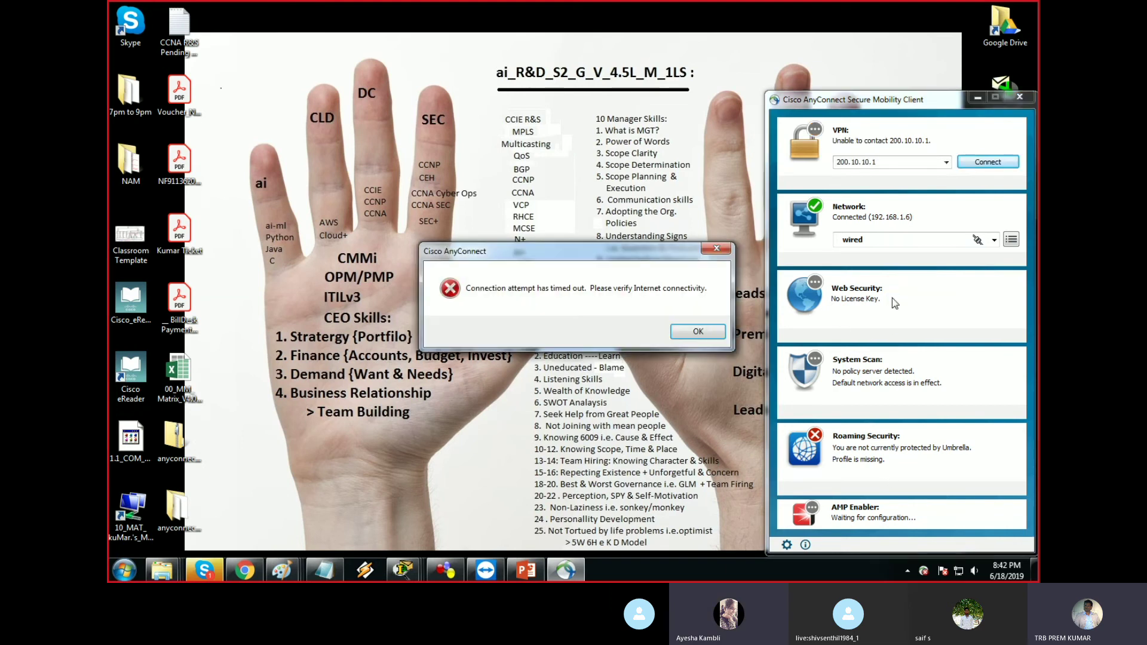
click(698, 332)
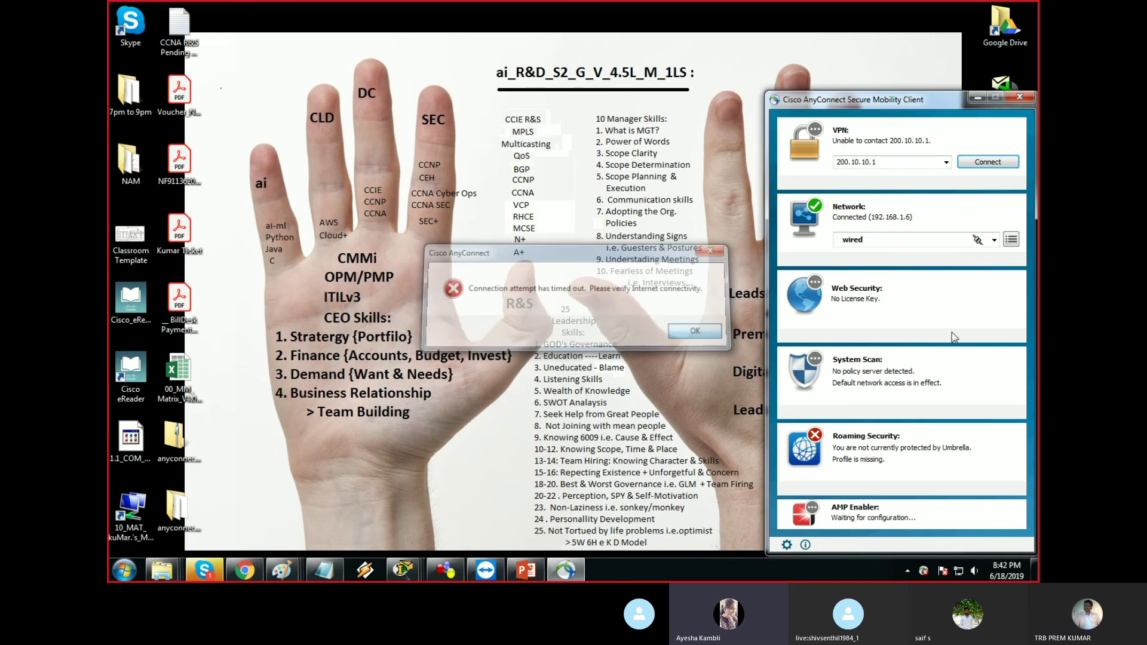
click(1019, 94)
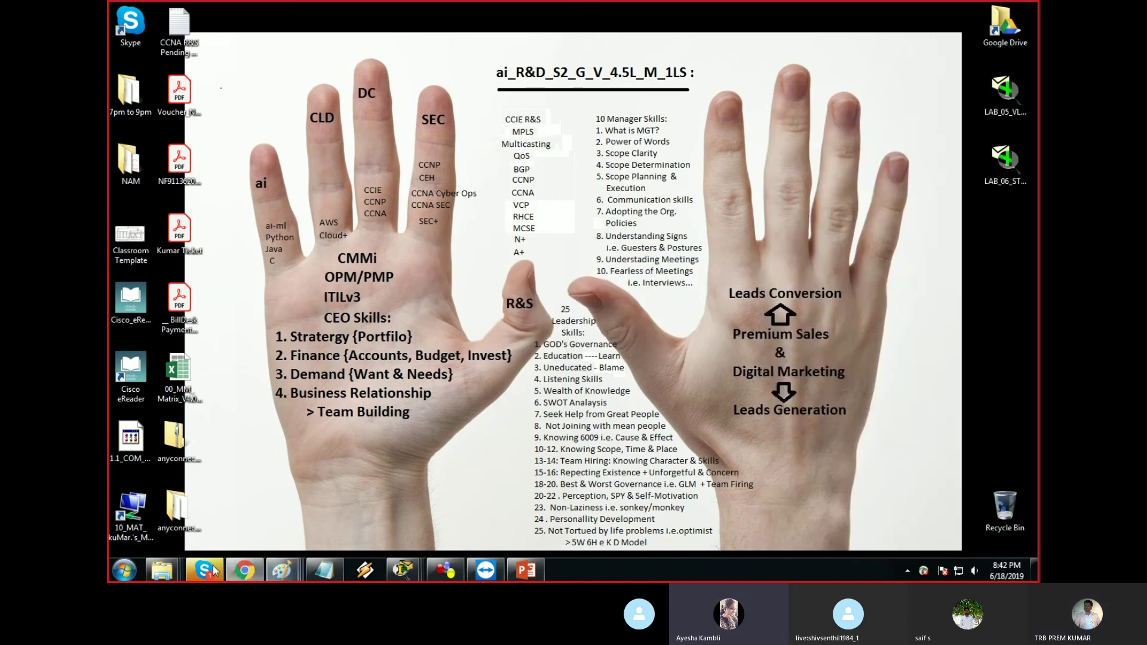
Put away Chrome's image preview, restore GNS3, and start all routers in the topology
click(245, 573)
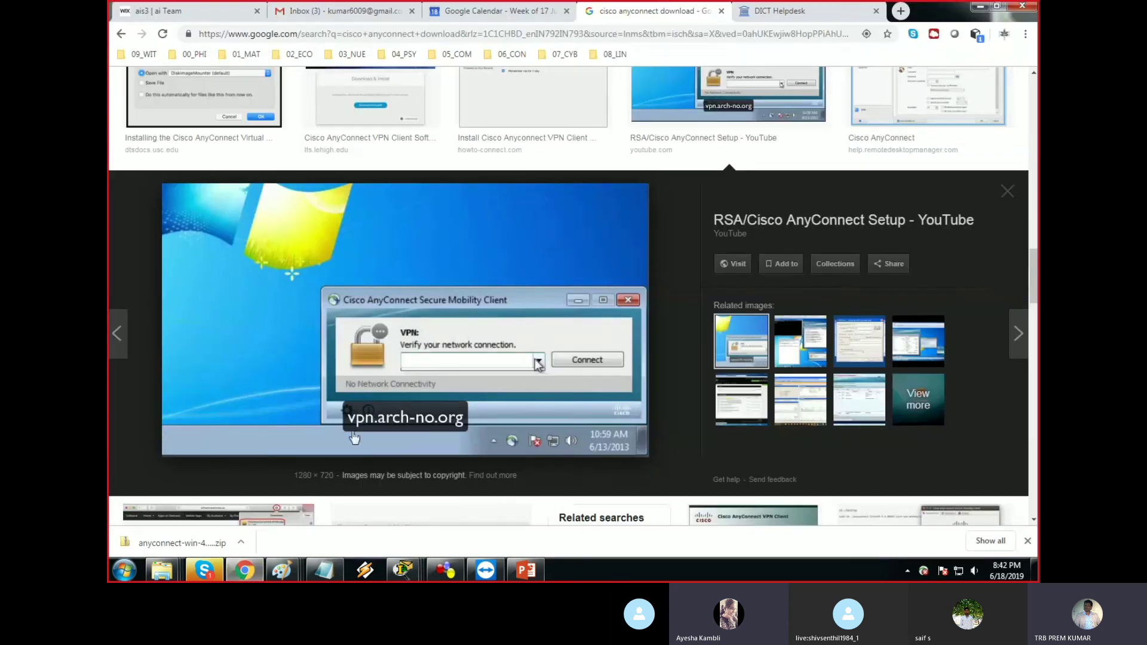
click(1010, 191)
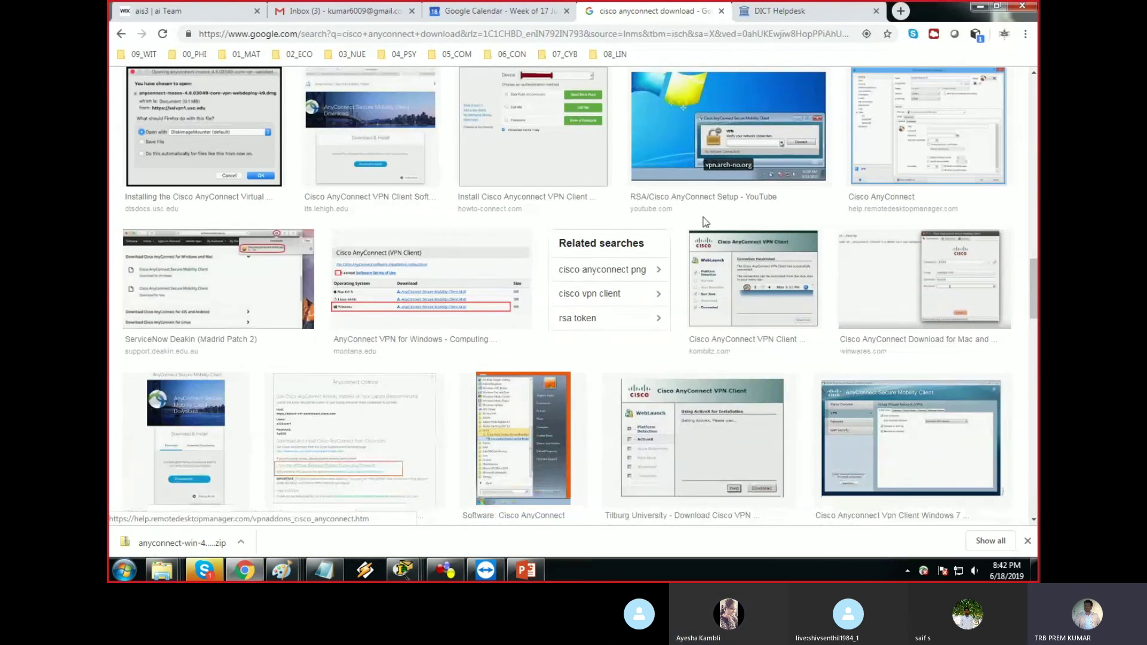
click(979, 6)
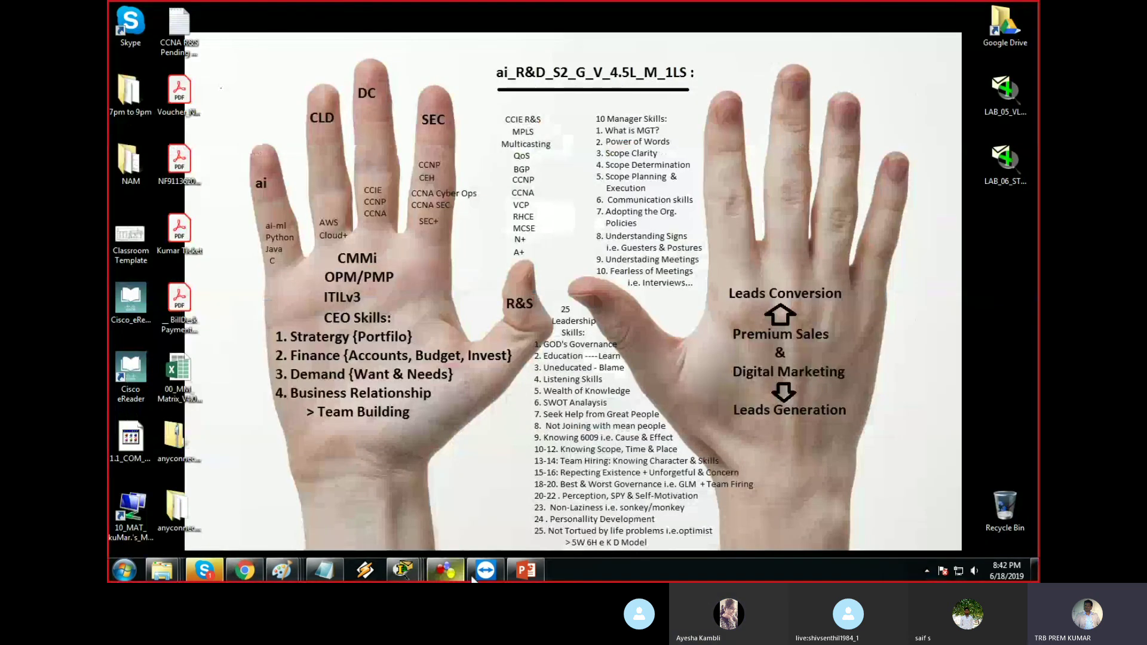
click(445, 571)
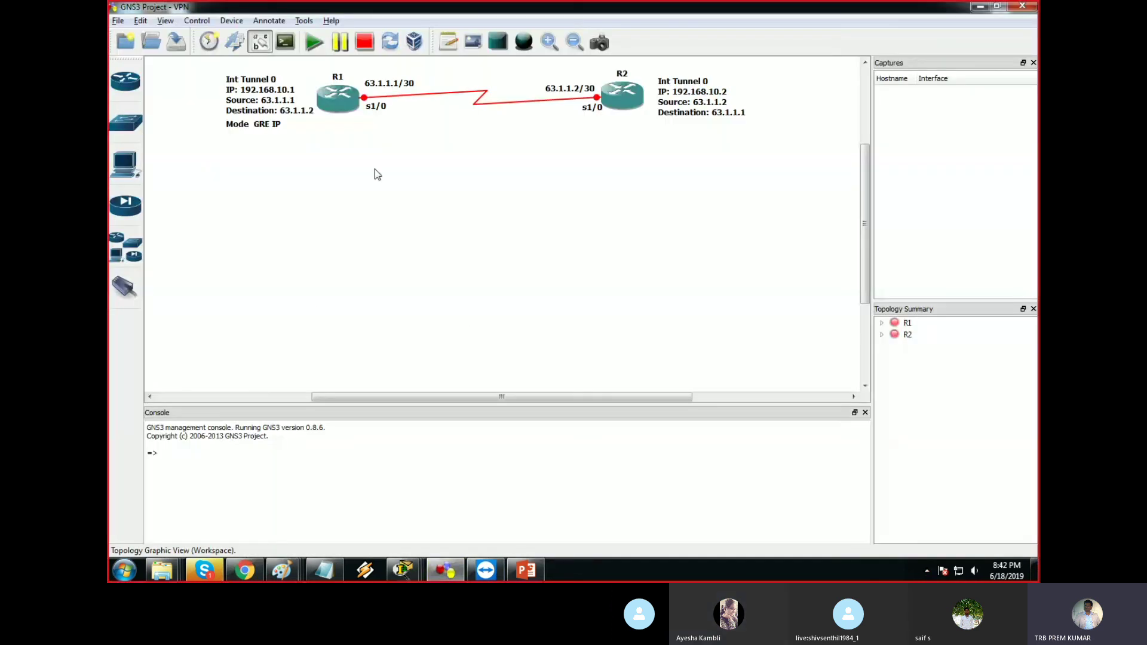
click(319, 43)
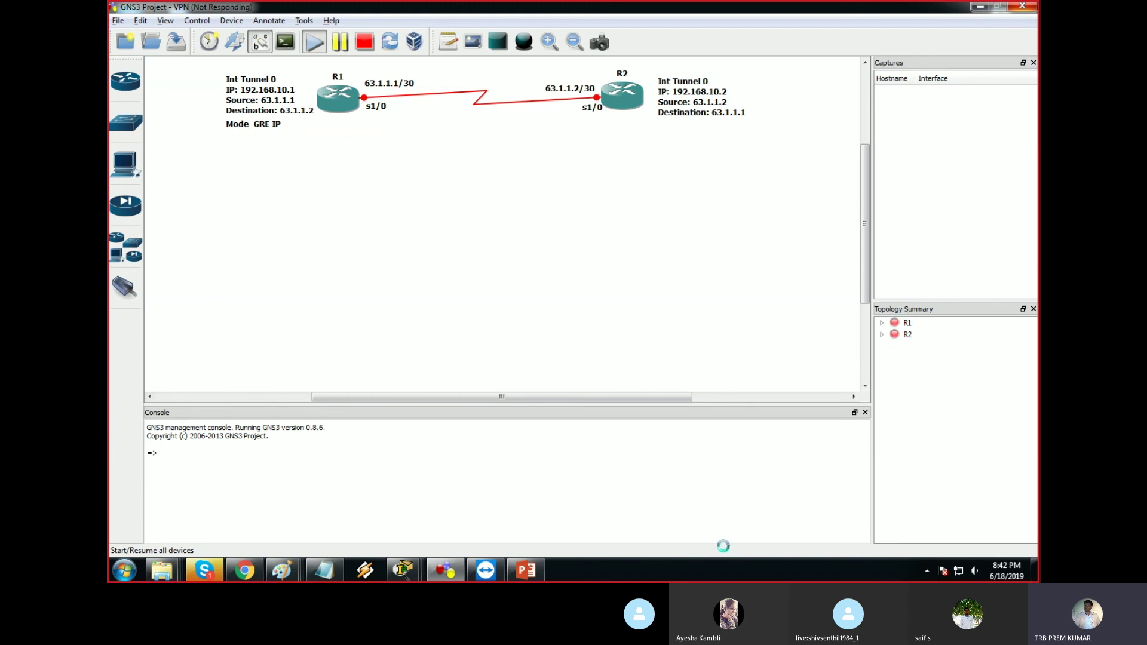
Watch CPU and memory load in Task Manager's Performance view, then return to GNS3
right_click(700, 572)
click(743, 536)
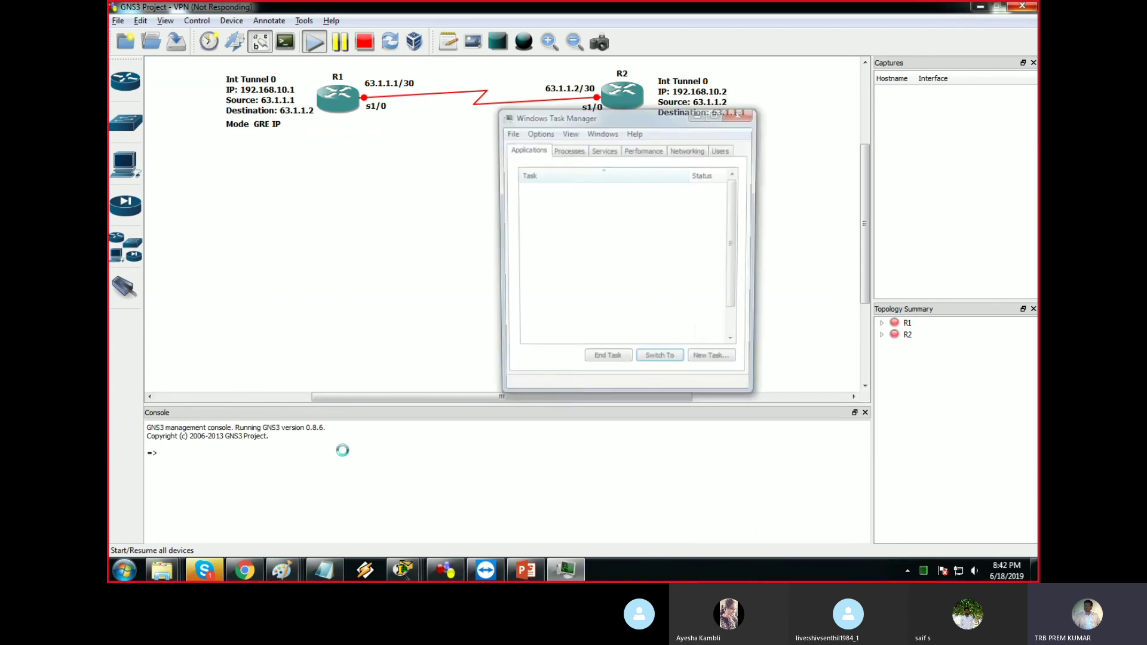
click(644, 149)
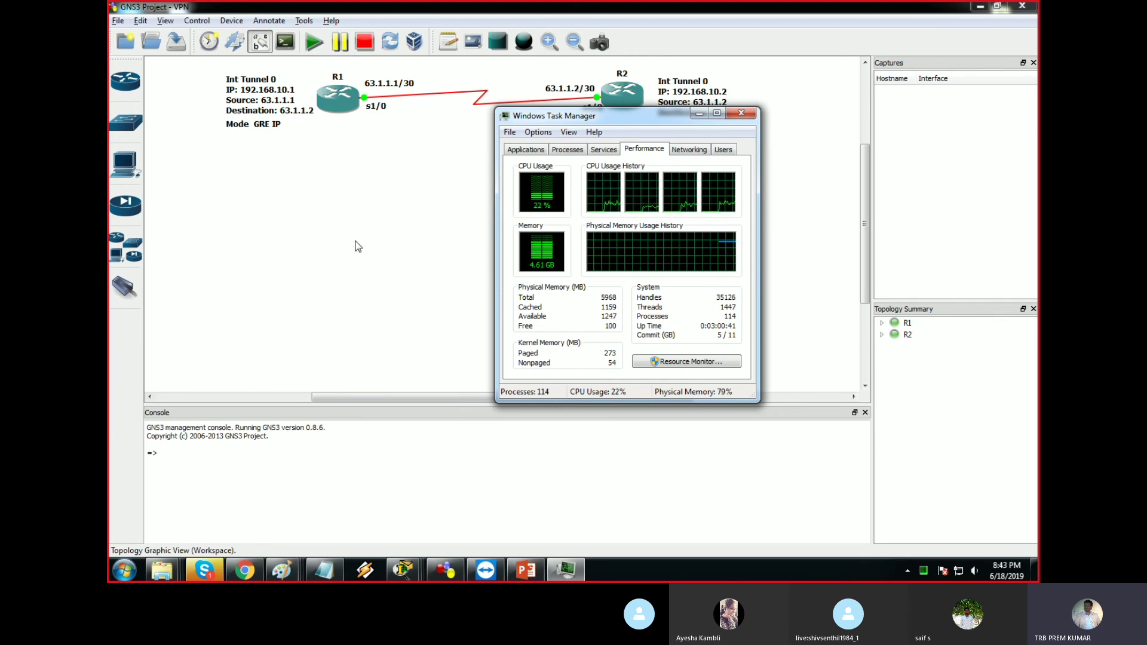
drag(592, 119, 677, 251)
click(907, 571)
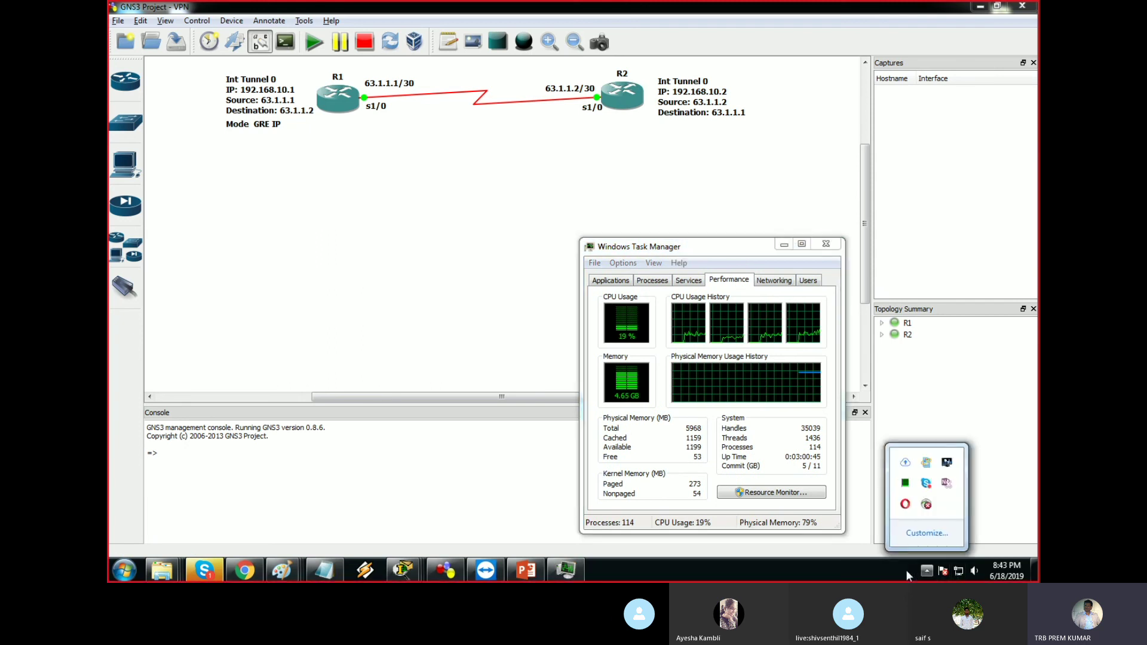
click(847, 573)
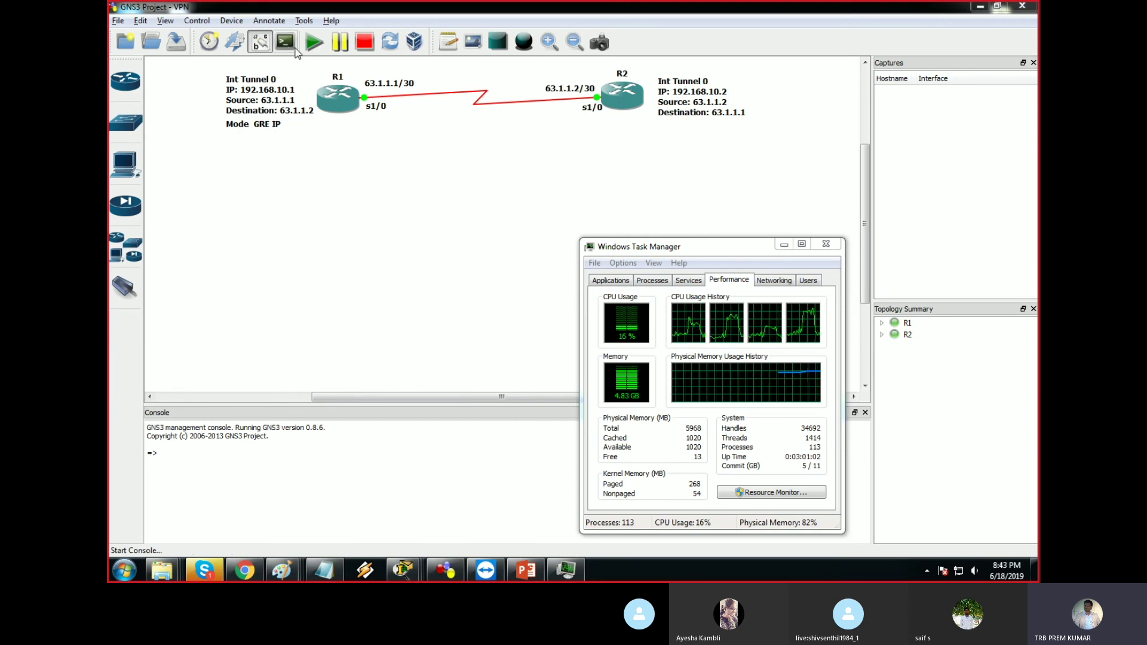
click(286, 48)
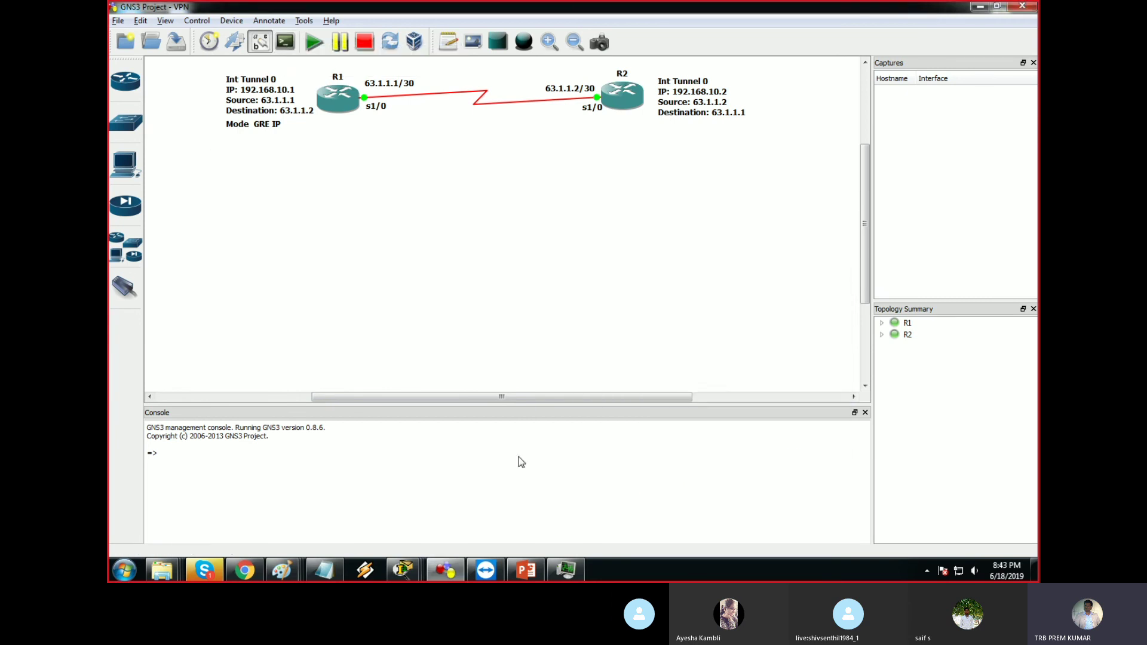
Set Task Manager to stay on top, reposition it, then minimize it
click(583, 572)
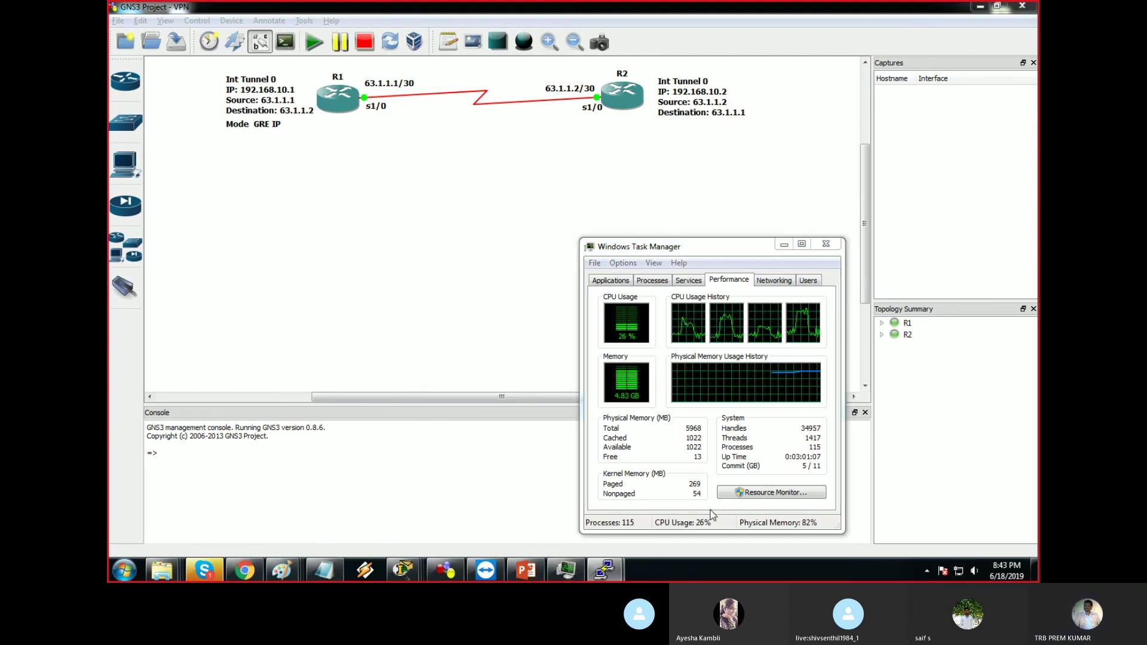
click(622, 262)
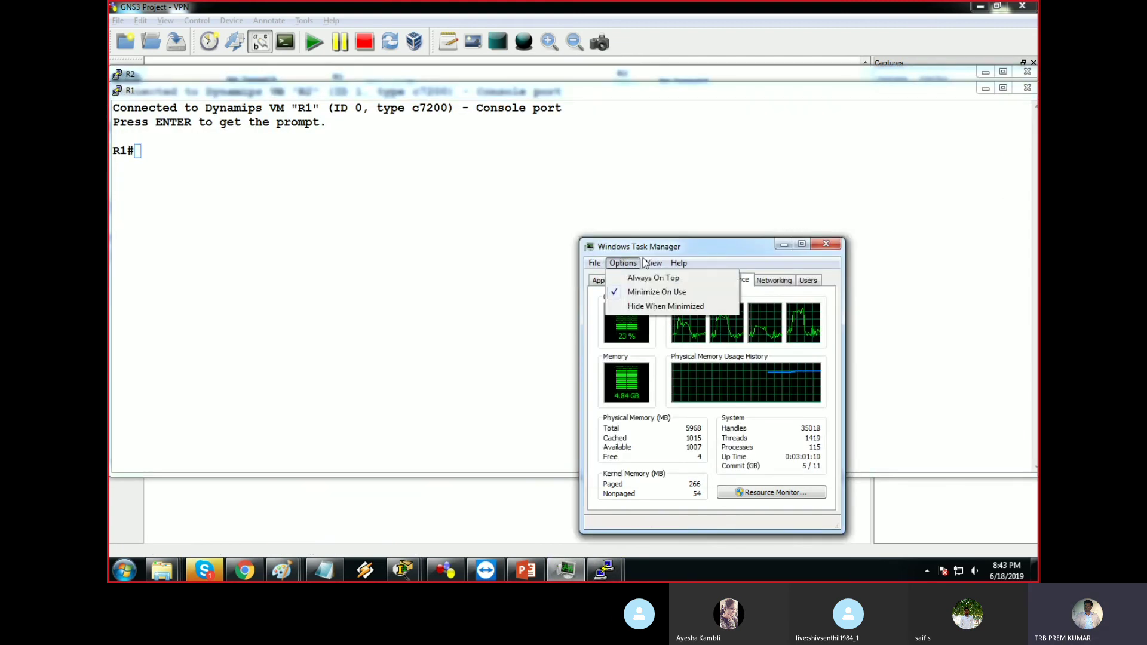
click(625, 279)
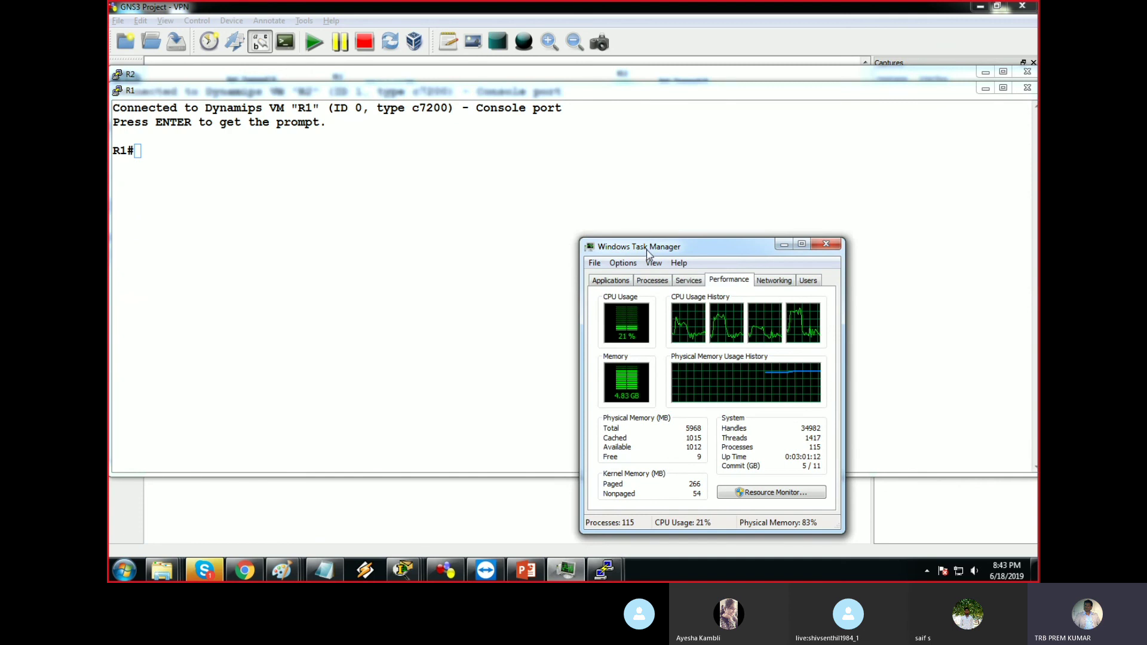
drag(651, 248, 902, 321)
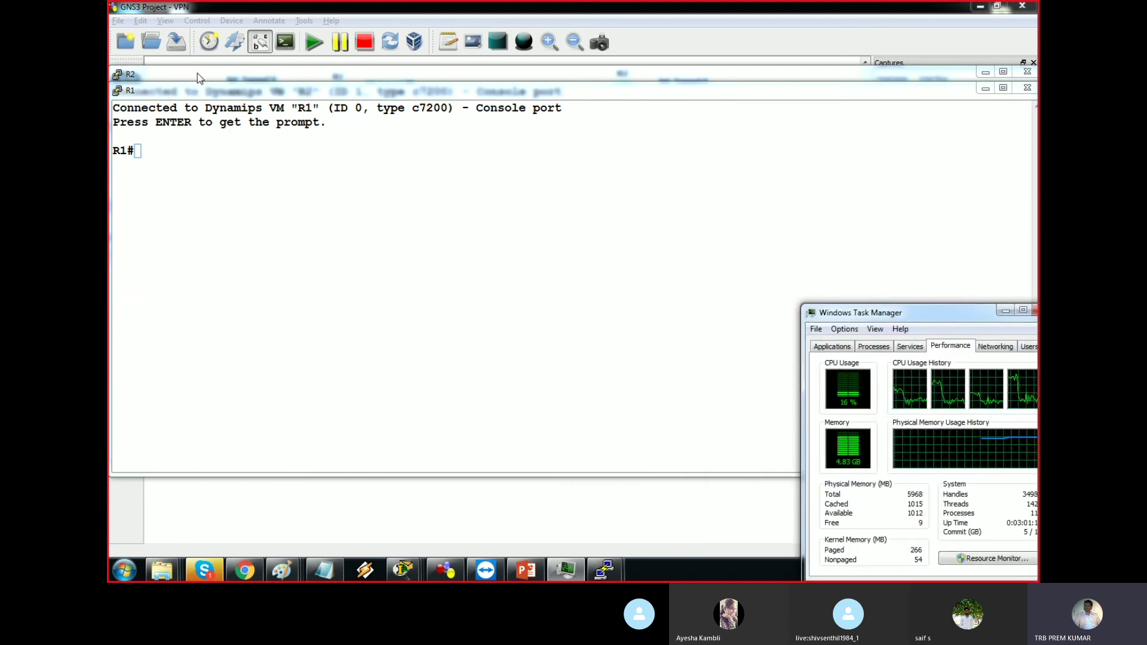
drag(898, 314, 769, 298)
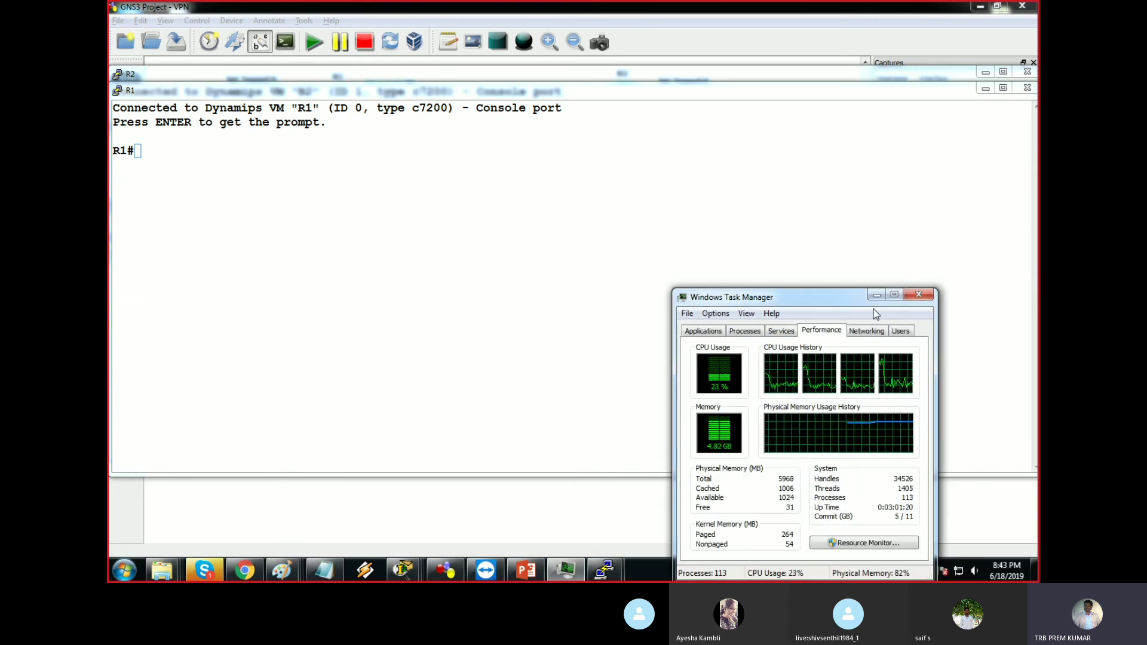
click(876, 295)
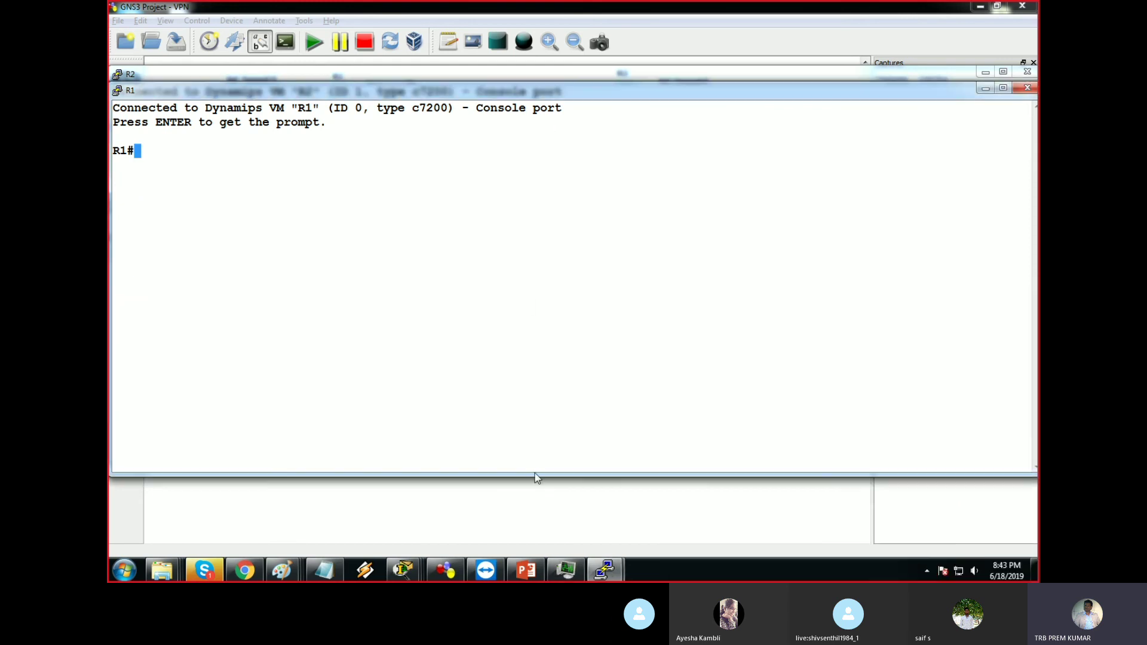
Resize and stack the R2 and R1 consoles below the GNS3 topology, leaving R2 active
drag(536, 476, 531, 345)
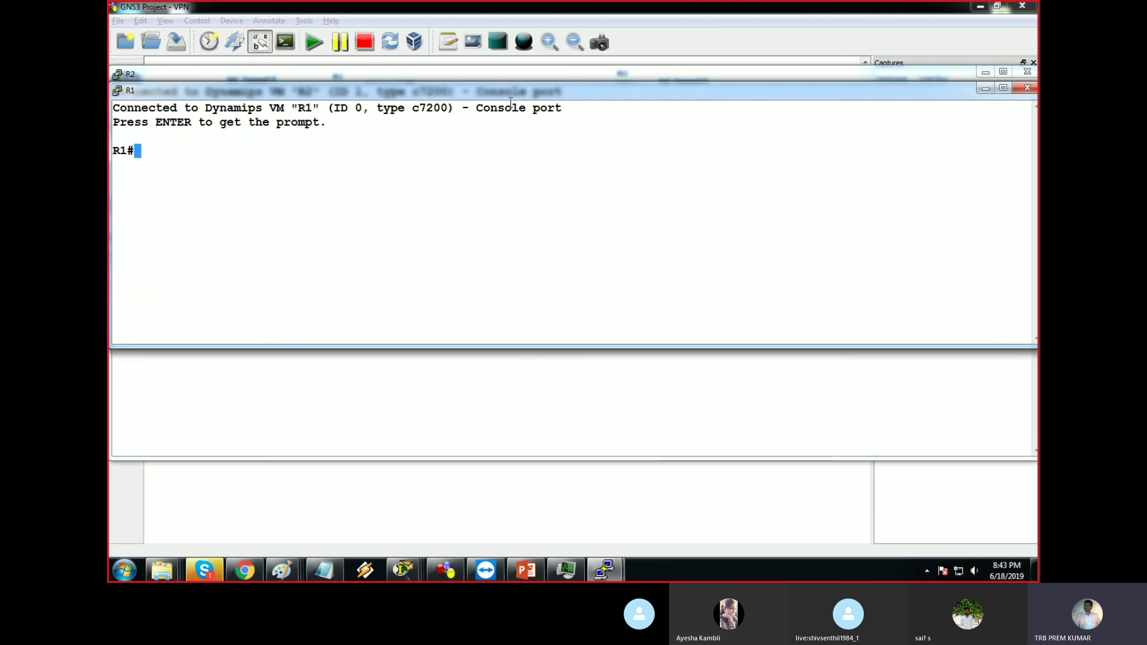
drag(514, 92, 519, 401)
click(705, 82)
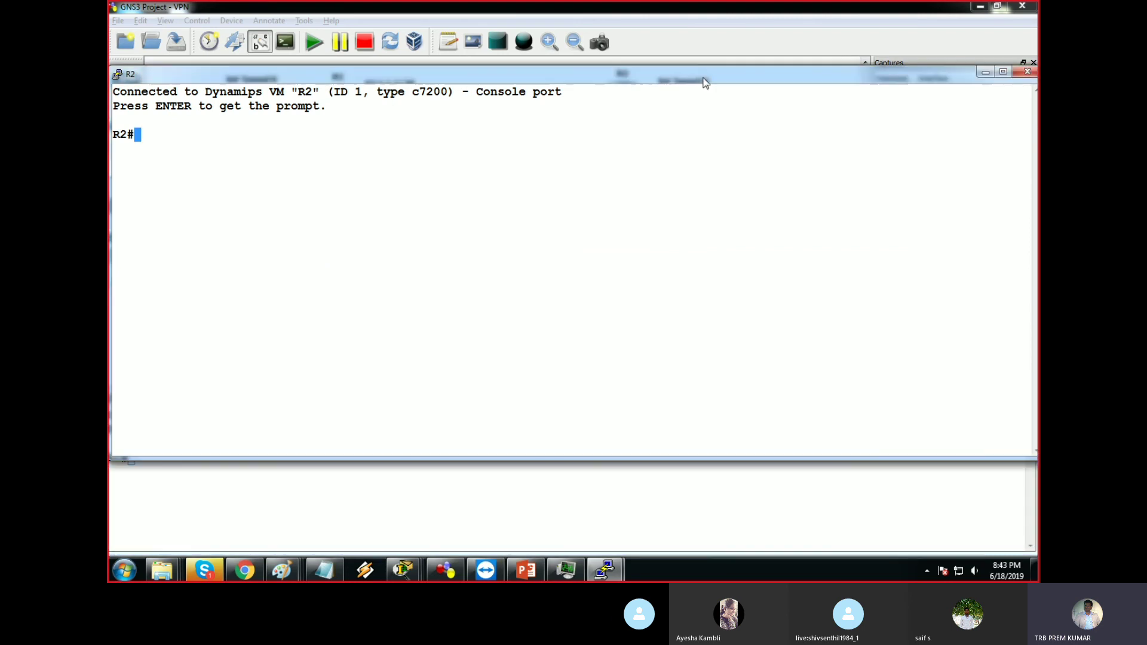
drag(696, 70, 683, 139)
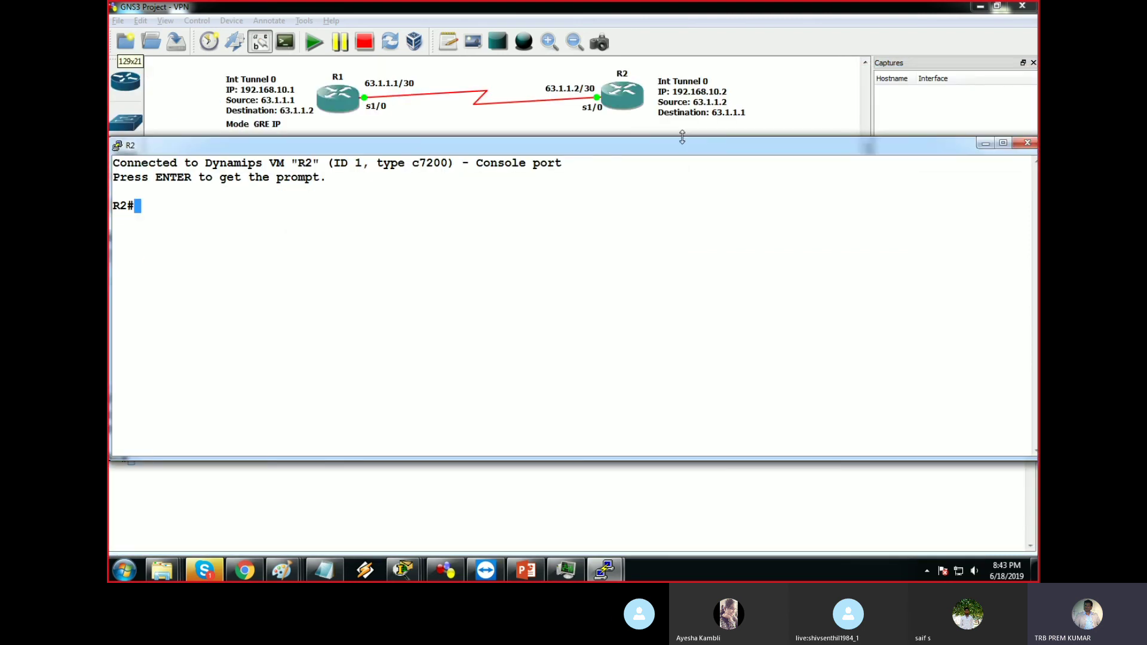
drag(599, 459, 586, 345)
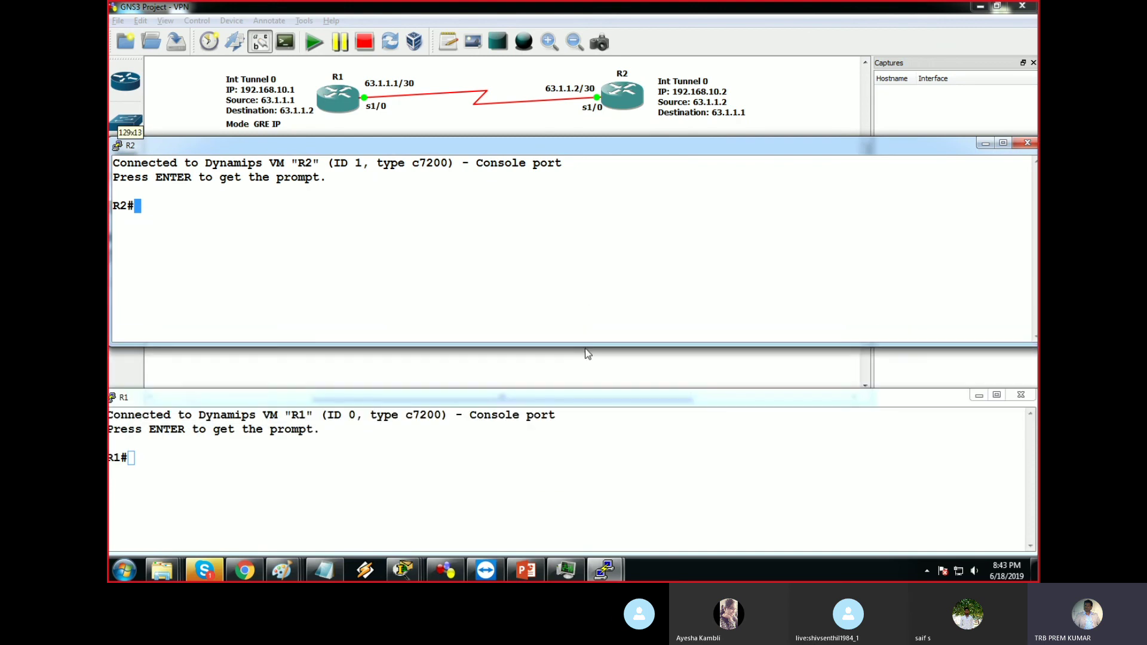
drag(572, 391, 573, 345)
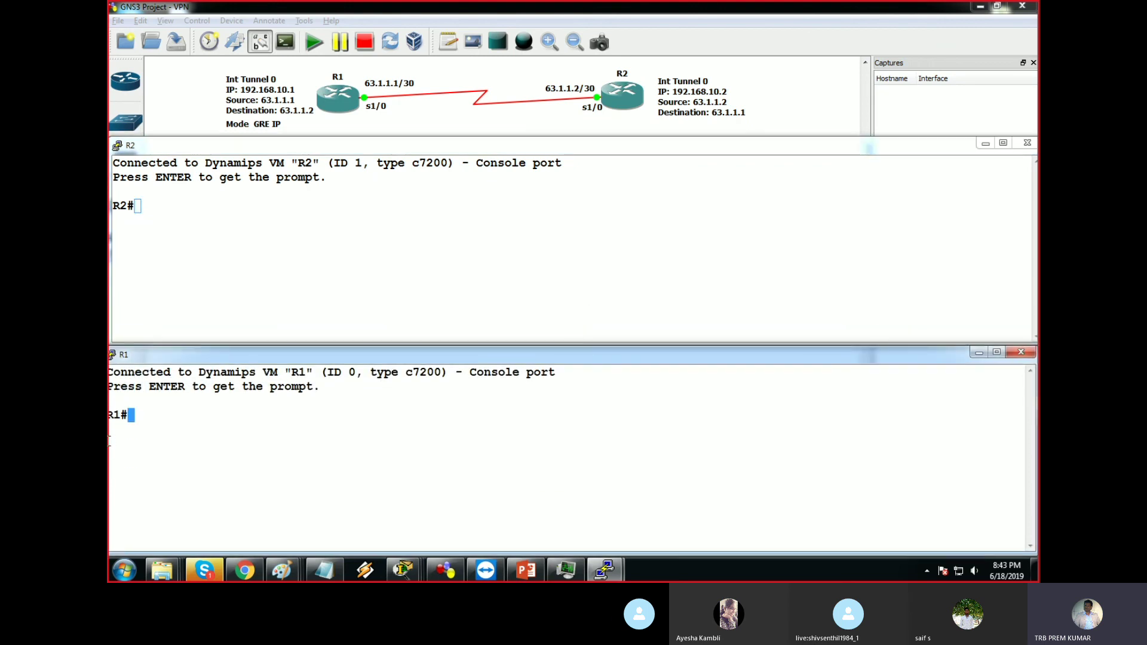
drag(180, 356, 188, 358)
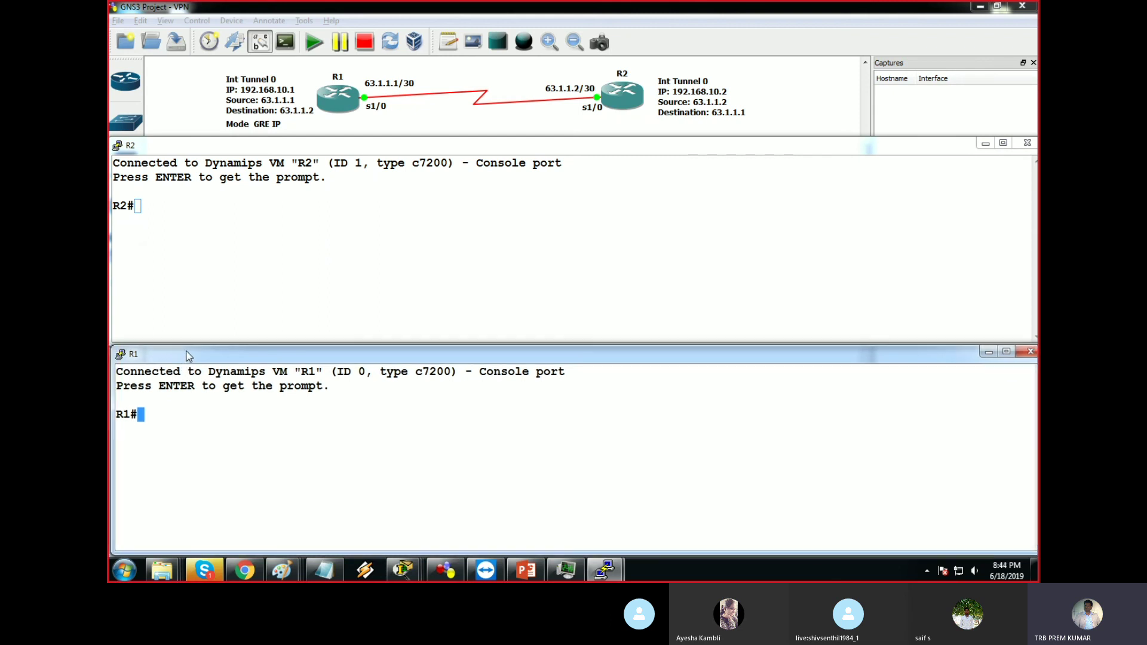
click(330, 235)
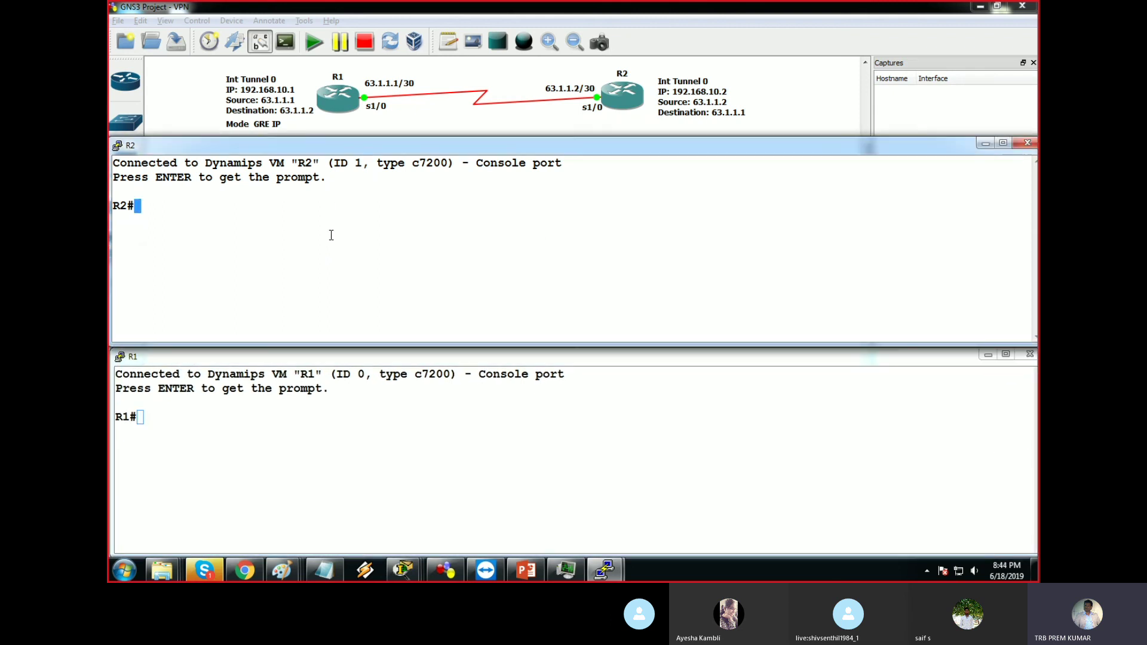
Add an 'R1:' line below the VPN question in Notepad, then switch to the PowerPoint slide
click(323, 570)
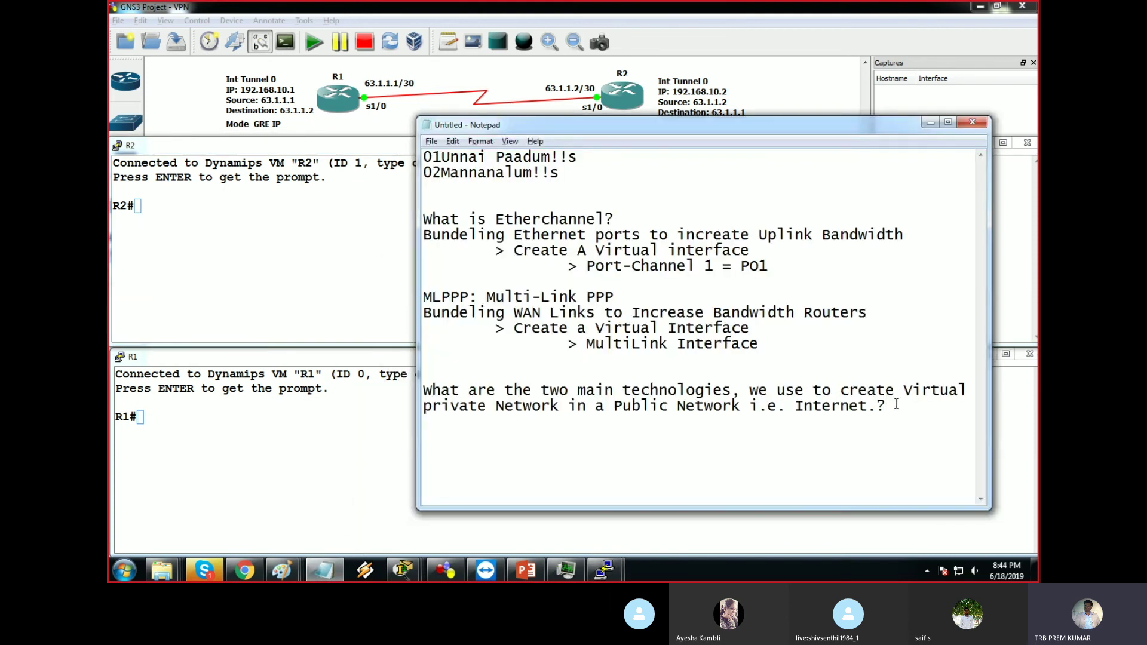
key(Return)
key(Return)
key(Return)
key(Return)
key(Return)
key(Return)
key(Return)
key(Return)
key(Return)
key(Return)
key(Return)
key(Return)
key(Return)
key(Return)
key(Return)
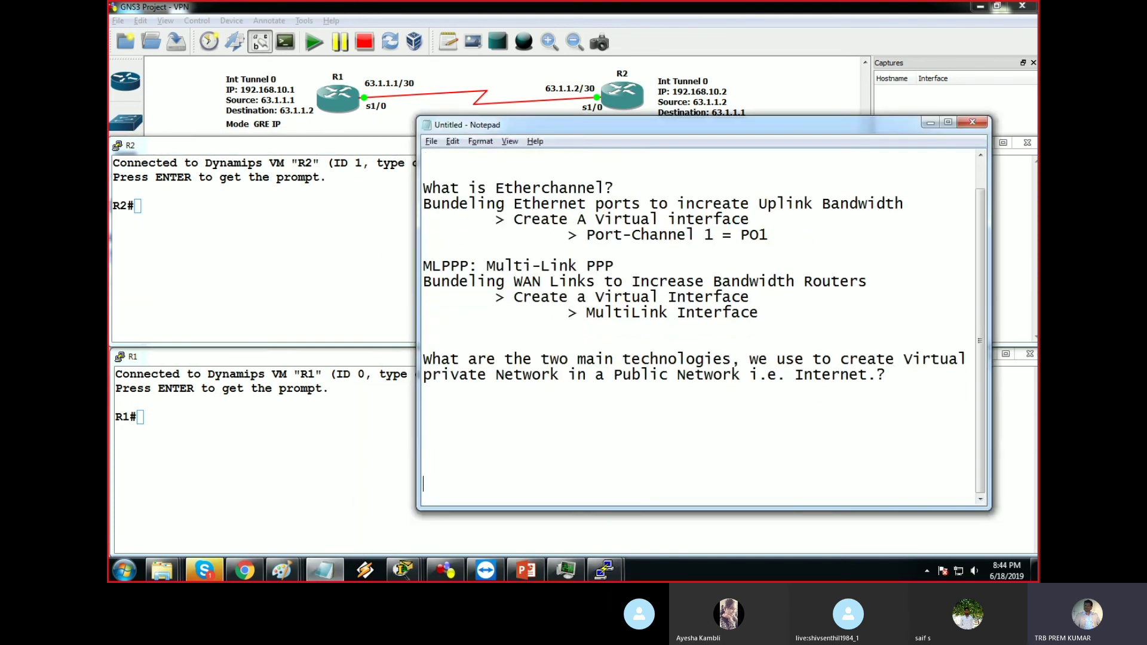
text(R1:)
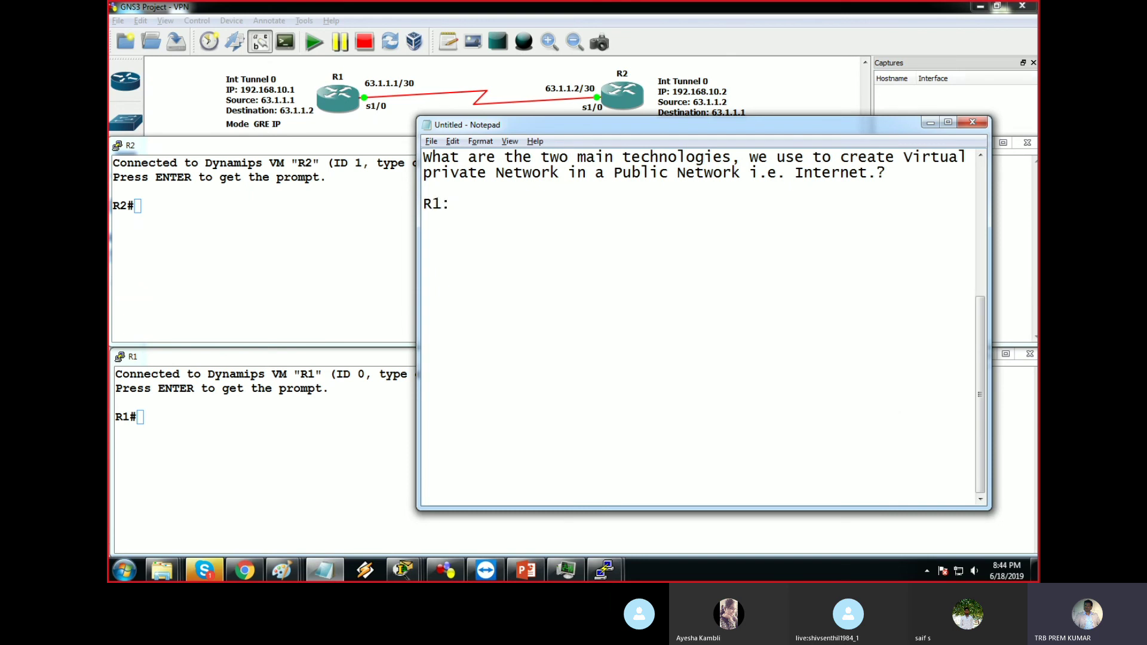
key(alt+Tab)
key(alt+Tab)
key(alt+Tab)
key(alt+Tab)
key(alt+Tab)
key(alt+Tab)
key(alt+Tab)
key(alt+Tab)
key(alt+Tab)
key(alt+Tab)
key(alt+Tab)
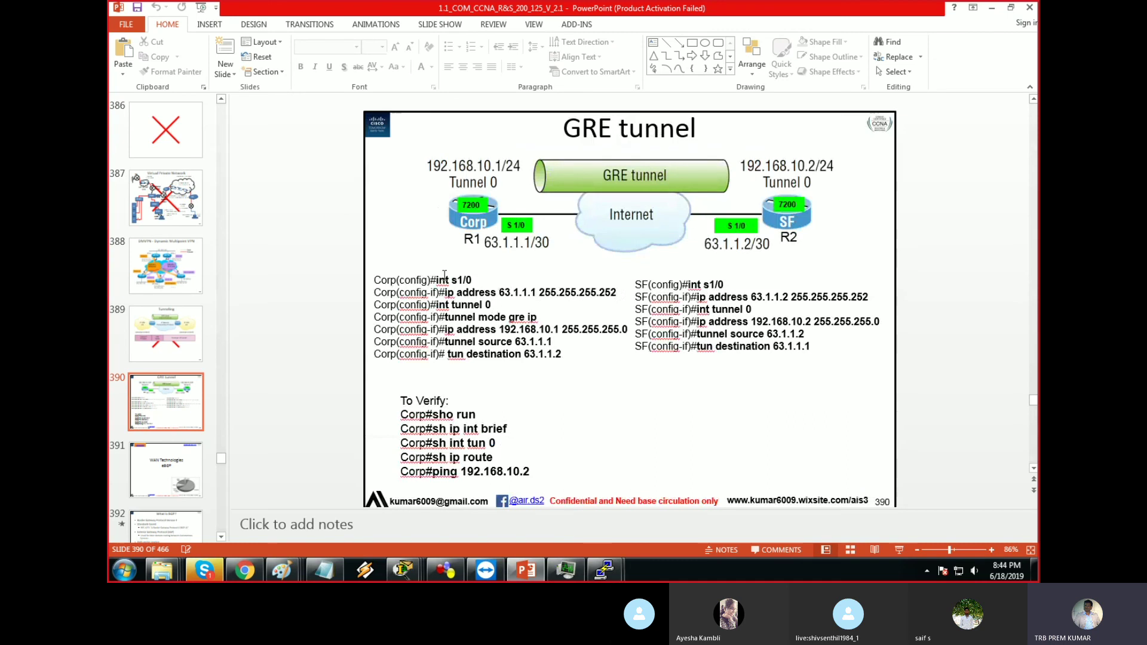
Copy the seven Corp config lines from the slide into Notepad under R1:
drag(375, 278, 562, 352)
key(alt+Tab)
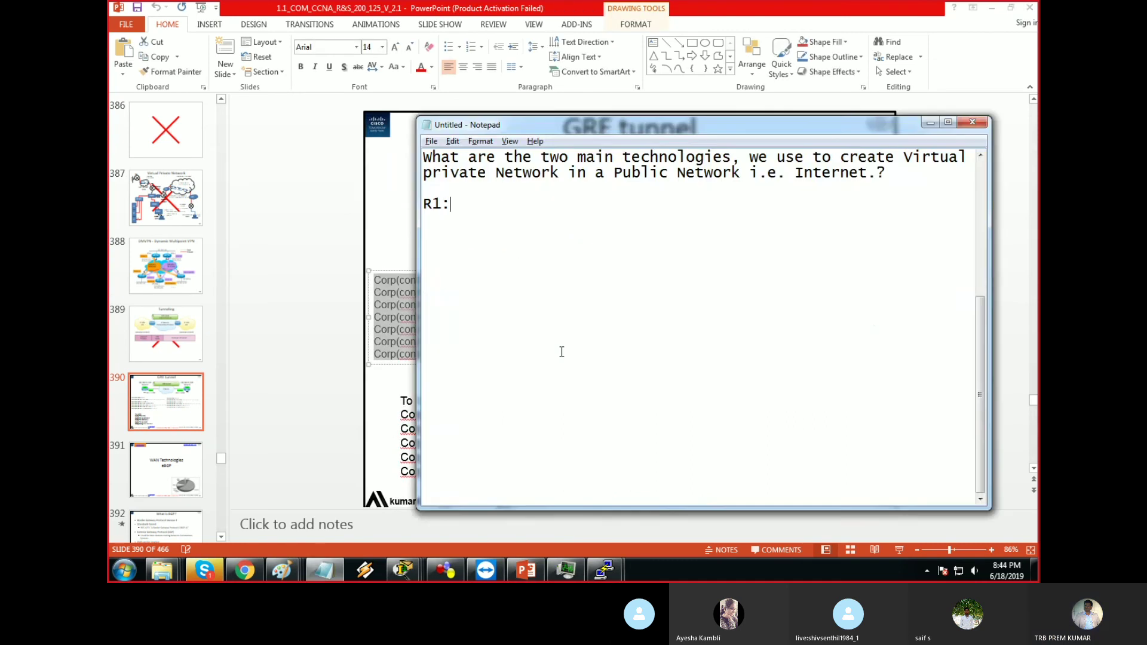
text(Corp(config)#int s1/0 Corp(config-if)#ip address 63.1.1.1 255.255.255.252 Corp(config)#int tunnel 0 Corp(config-if)#tunnel mode gre ip Corp(config-if)#ip address 192.168.10.1 255.255.255.0 Corp(config-if)#tunnel source 63.1.1.1 Corp(config-if)# tun destination 63.1.1.2)
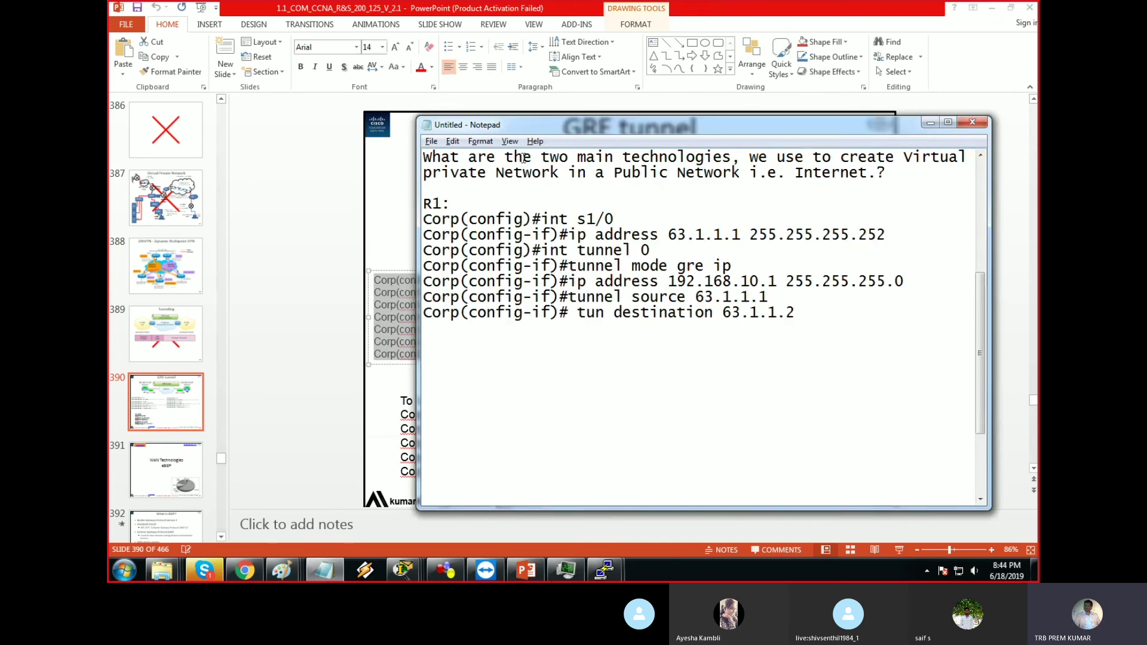
Strip prompts from the s1/0 and 63.1.1.1 lines, adding 'exit' after them and 'Conf t' under R1:
drag(544, 219, 391, 223)
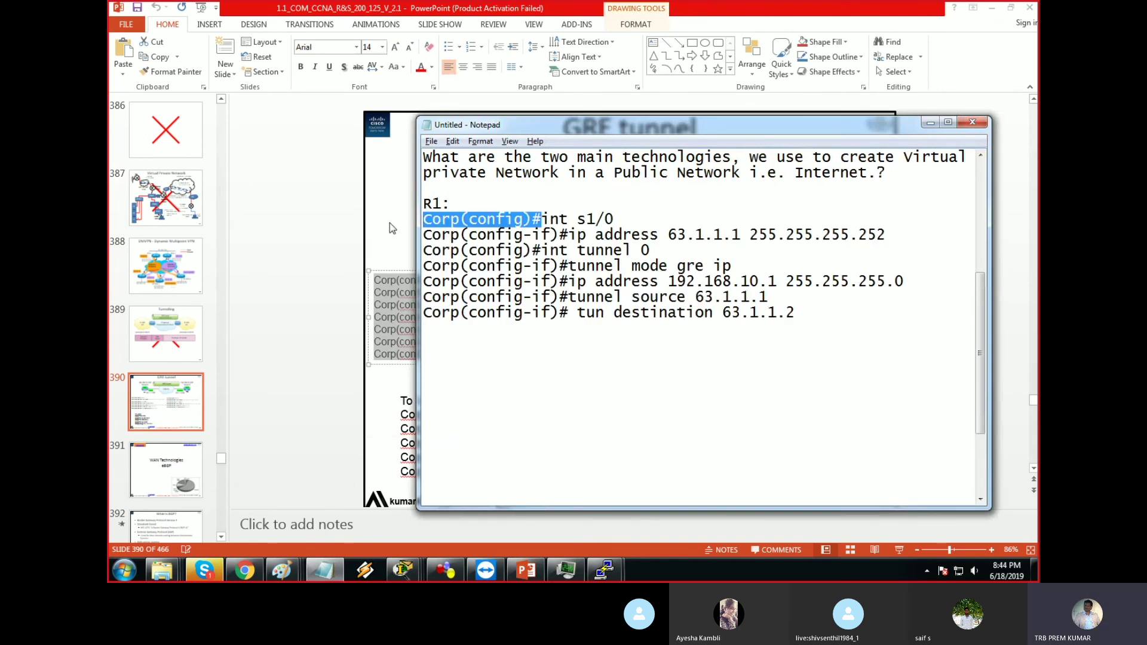
key(BackSpace)
drag(569, 235, 409, 239)
key(BackSpace)
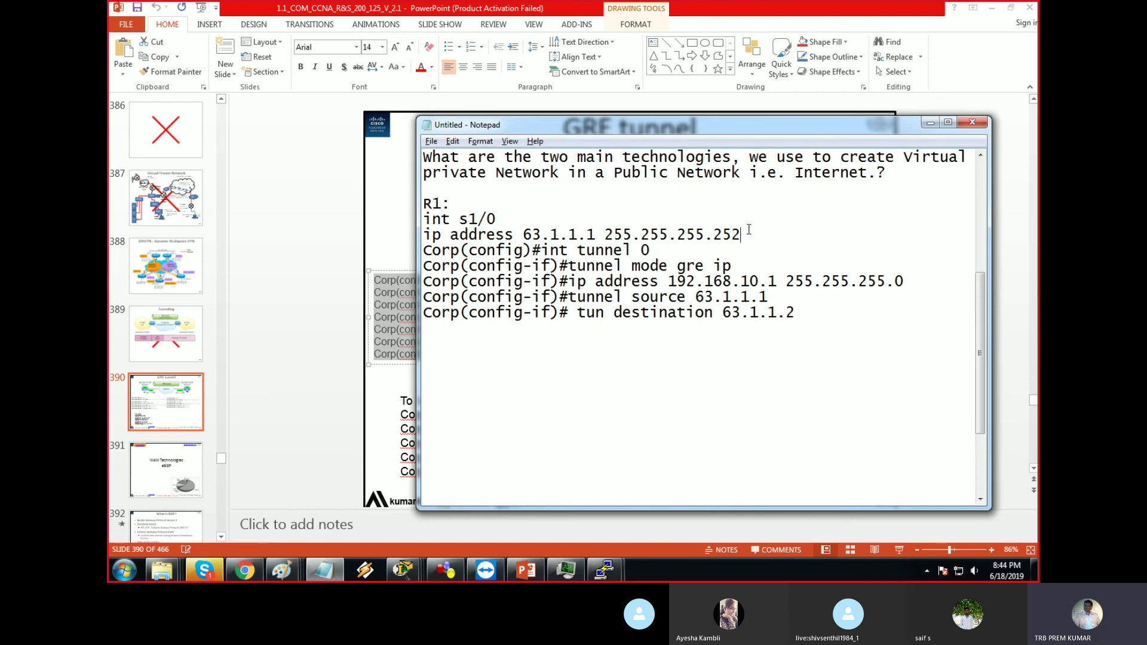
key(Return)
text(exit)
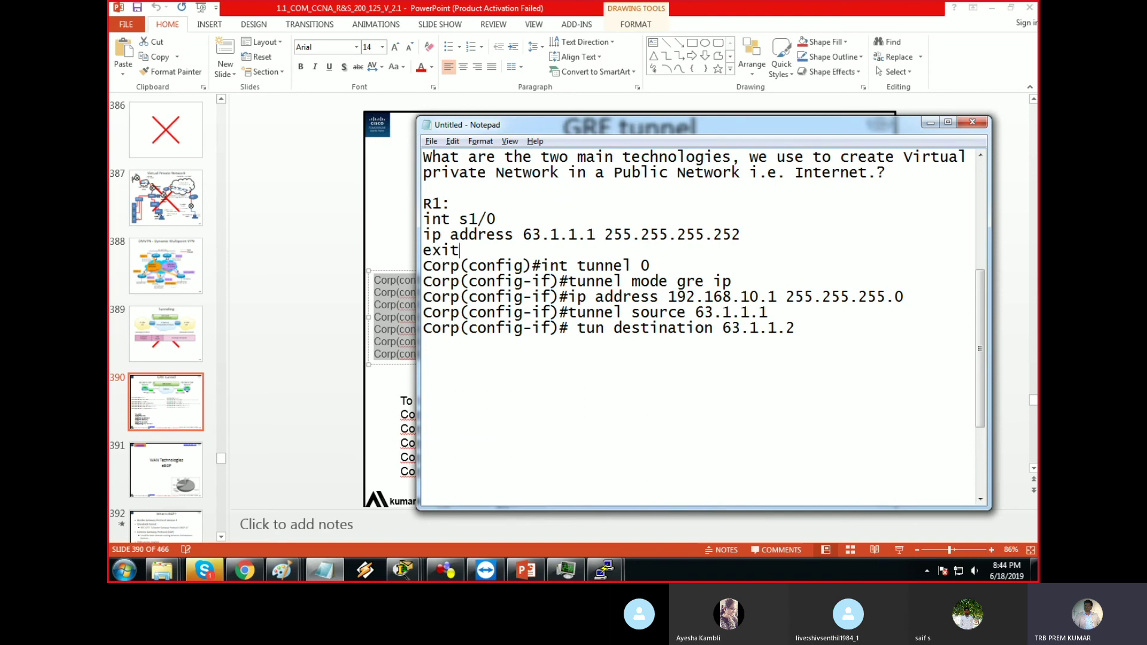
key(Return)
key(Delete)
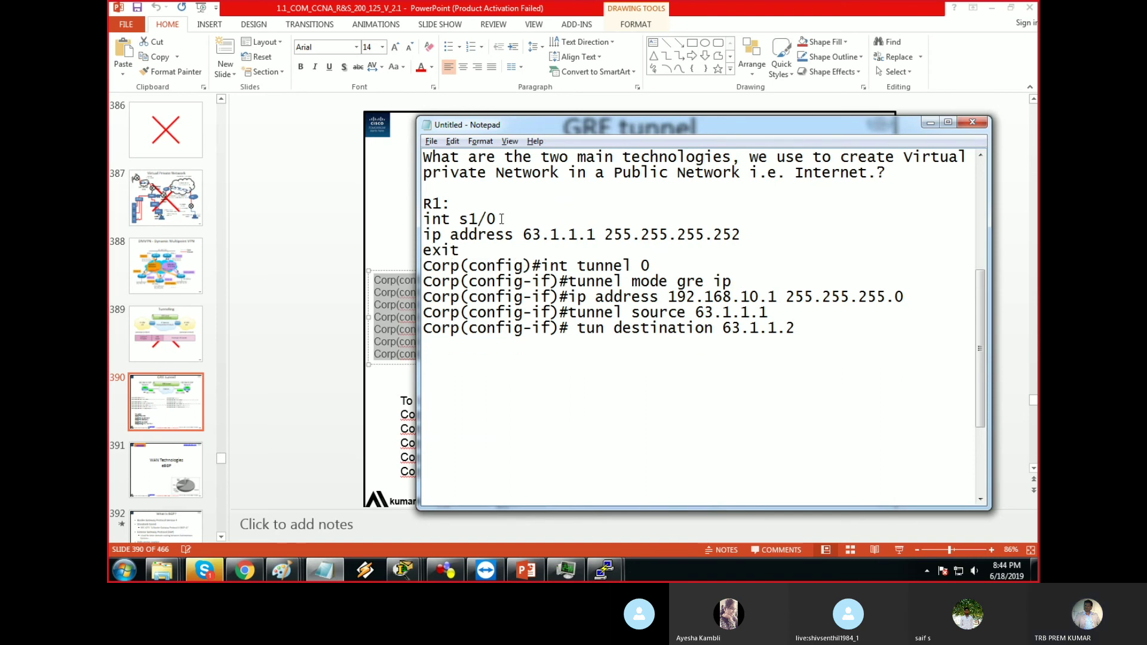
click(525, 203)
key(Return)
text(Conf t)
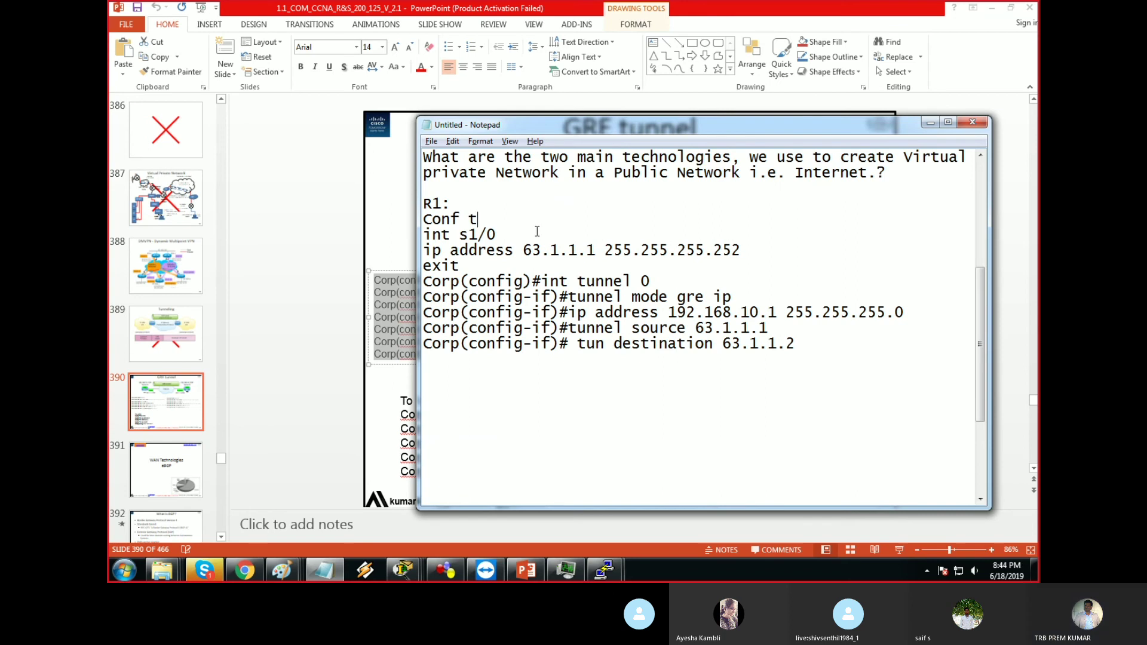
Remove the Corp(config)# prompts from the tunnel 0, mode, address, source and destination lines
drag(544, 284, 314, 285)
key(BackSpace)
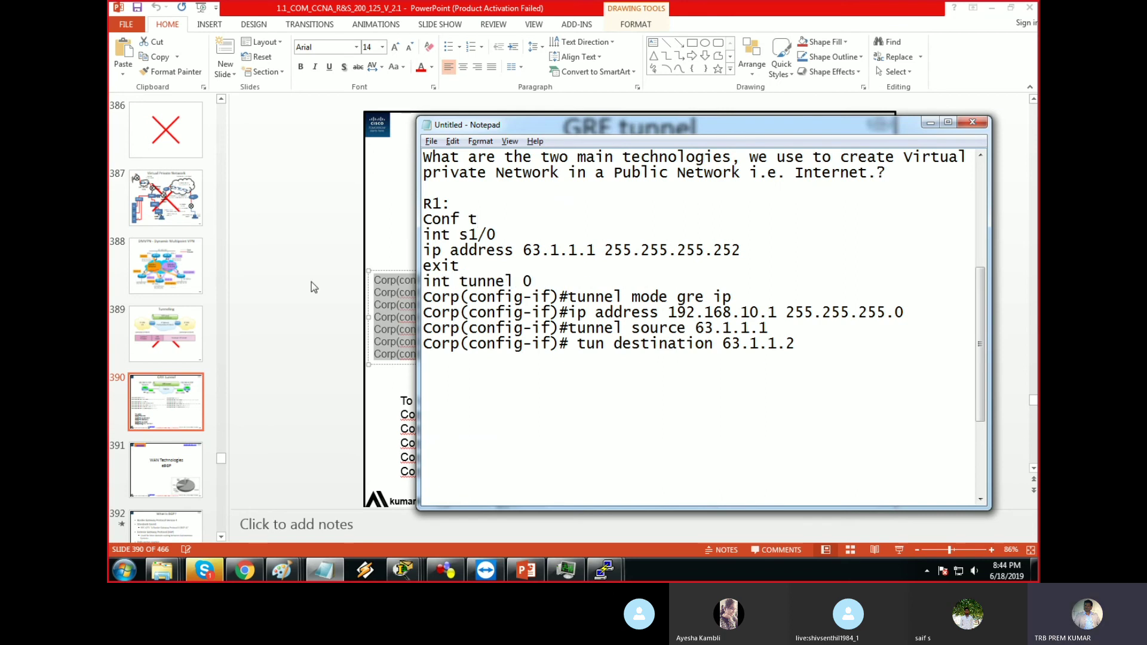
drag(566, 298, 422, 298)
key(BackSpace)
drag(573, 311, 422, 312)
key(BackSpace)
drag(566, 327, 423, 328)
key(BackSpace)
drag(569, 343, 423, 344)
key(BackSpace)
key(Delete)
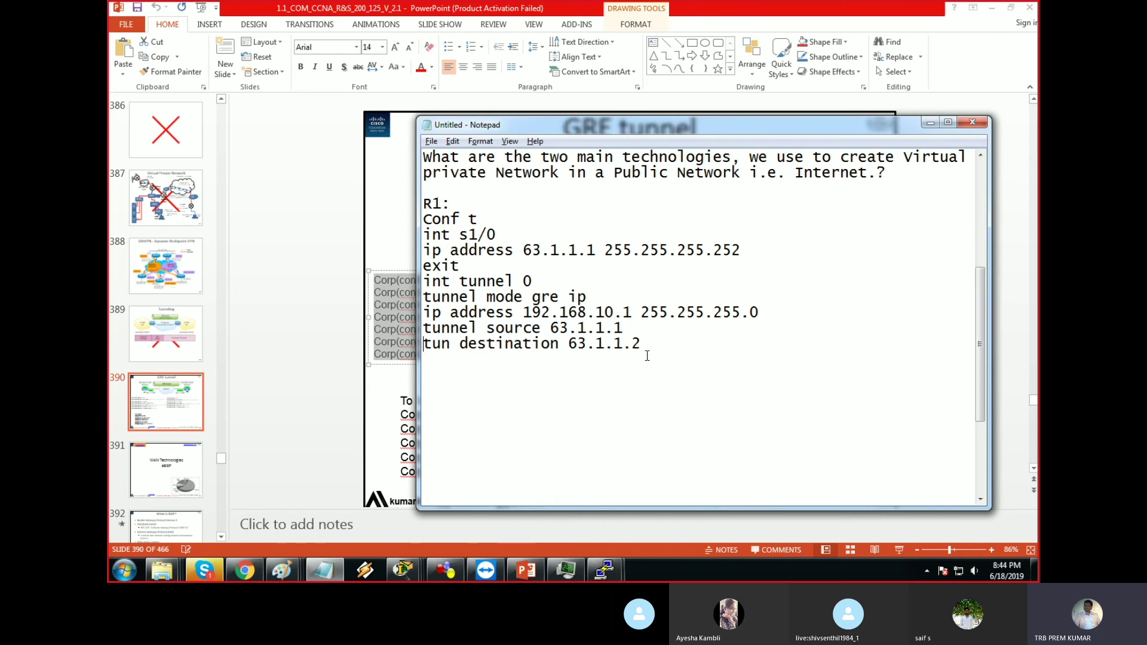
Duplicate the block as R2, changing the addresses to 63.1.1.2 and 192.168.10.2
drag(648, 346, 423, 203)
key(ctrl+c)
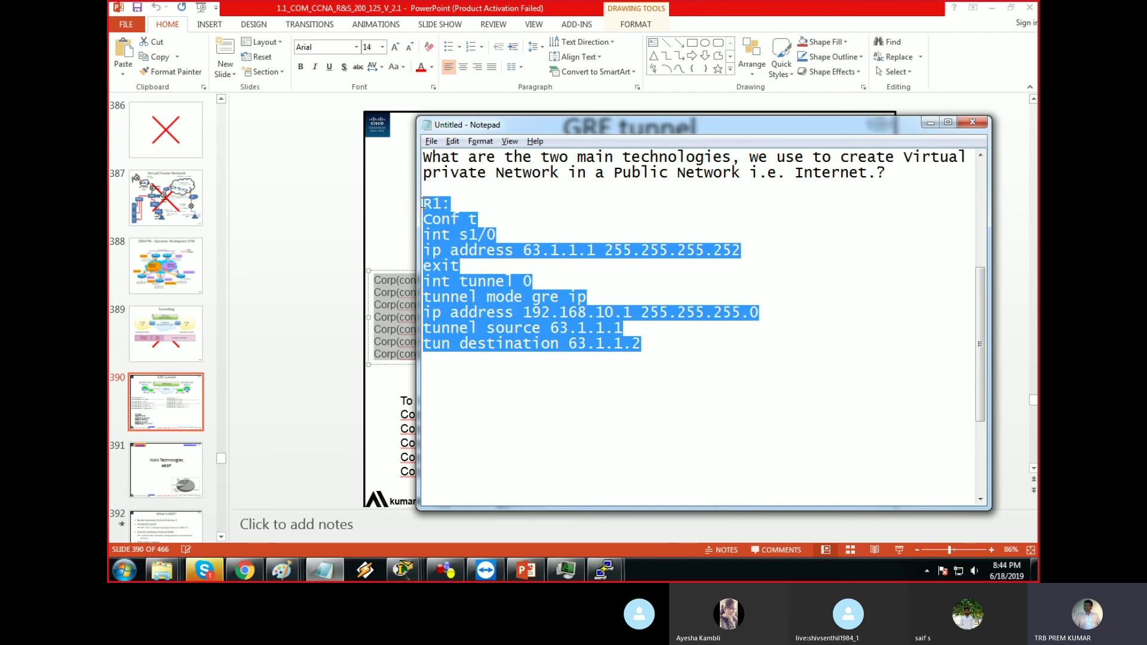
click(467, 373)
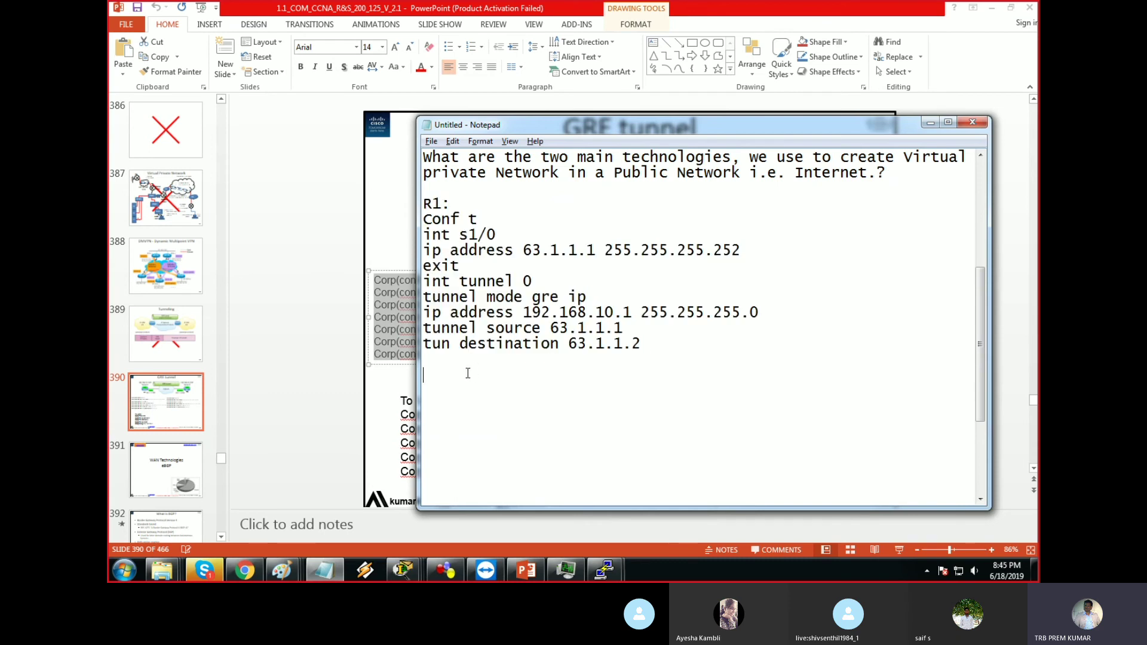
key(ctrl+v)
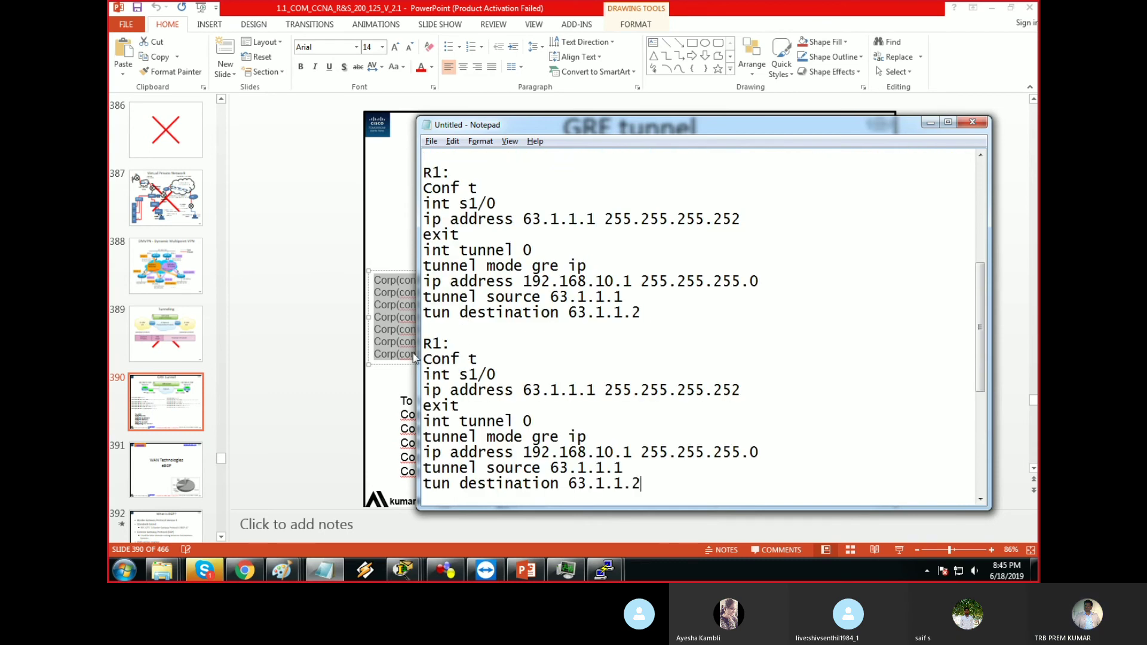
drag(442, 344, 432, 343)
text(2)
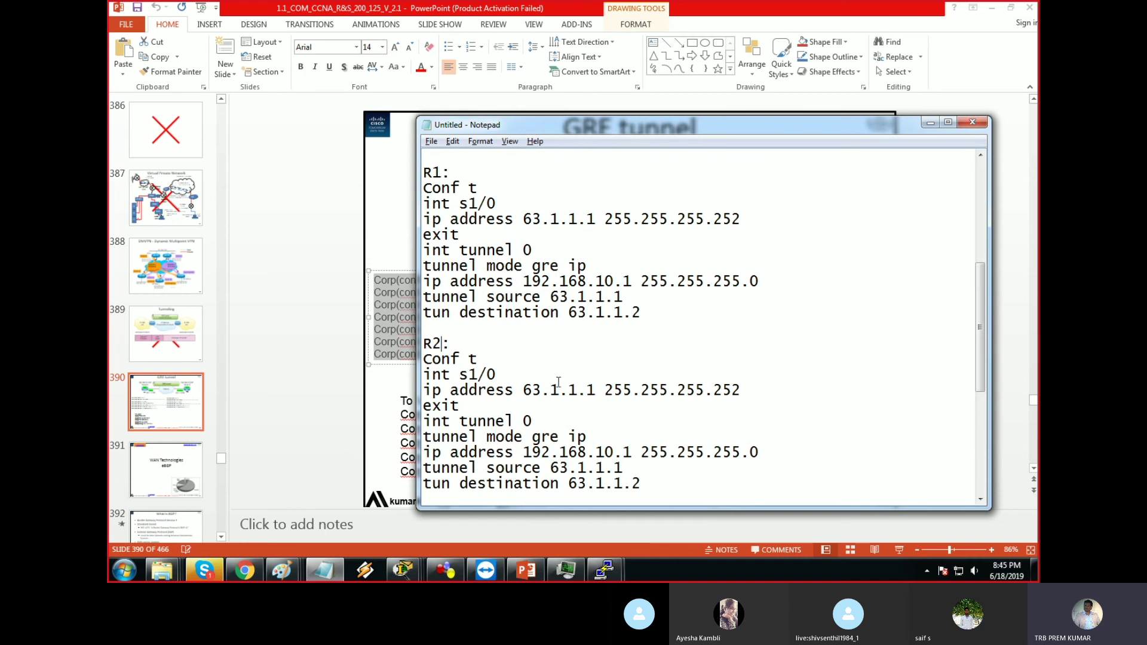
drag(597, 391, 589, 392)
text(2)
drag(633, 453, 632, 483)
text(2)
text(2)
text(1)
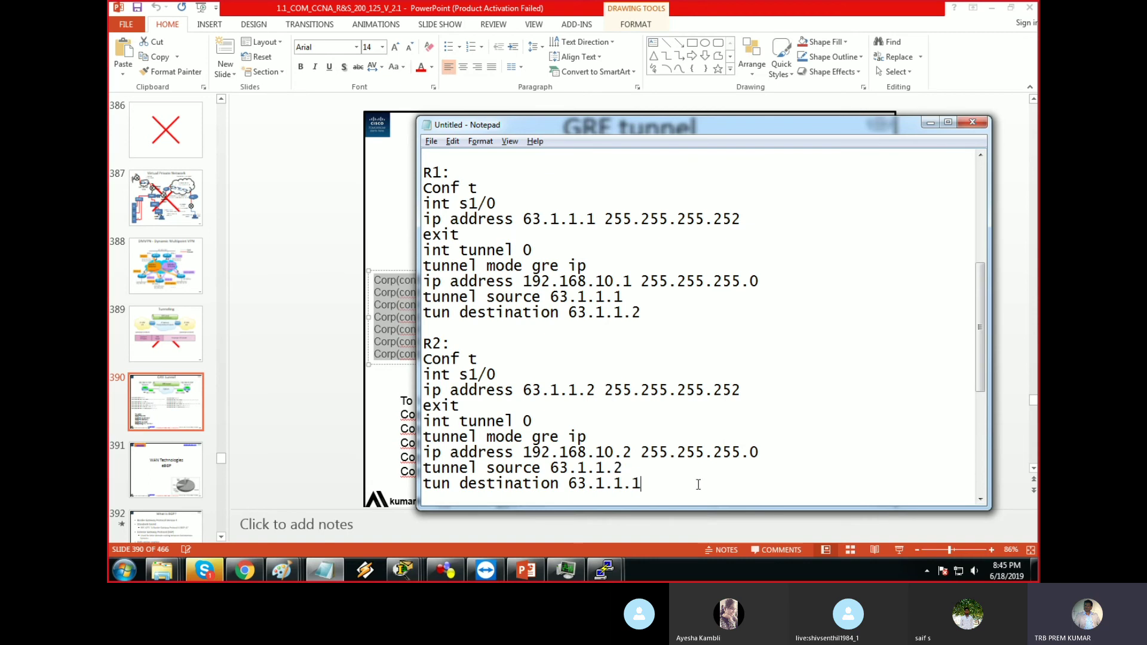
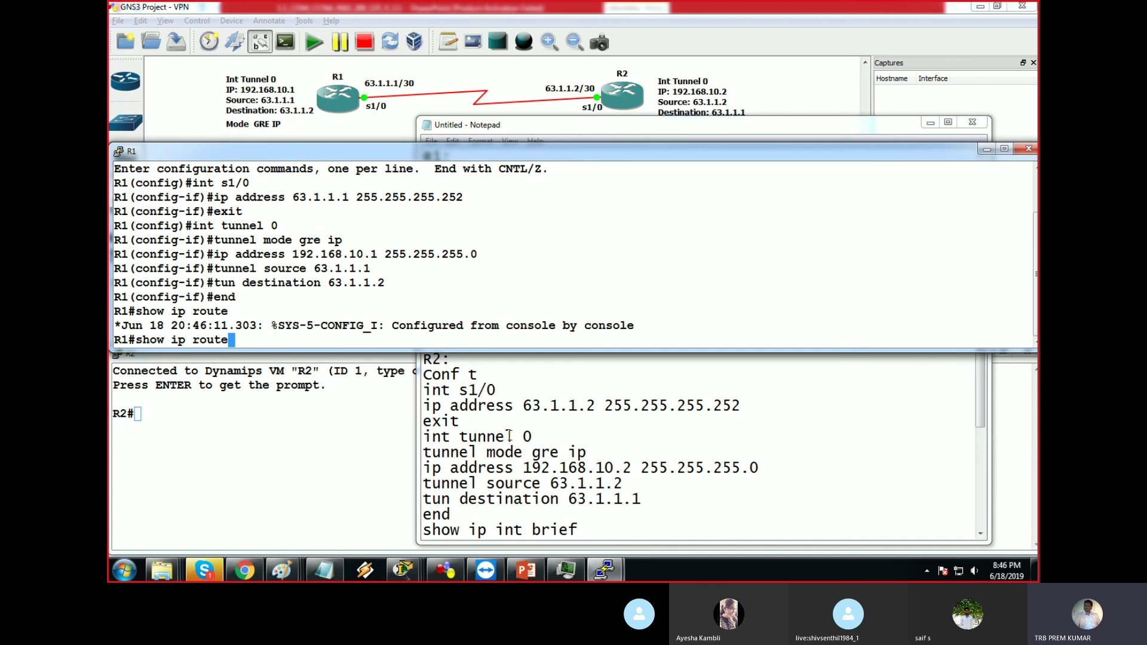
Copy the R2 configuration command lines from the Notepad notes
click(582, 530)
drag(583, 530, 424, 381)
right_click(439, 393)
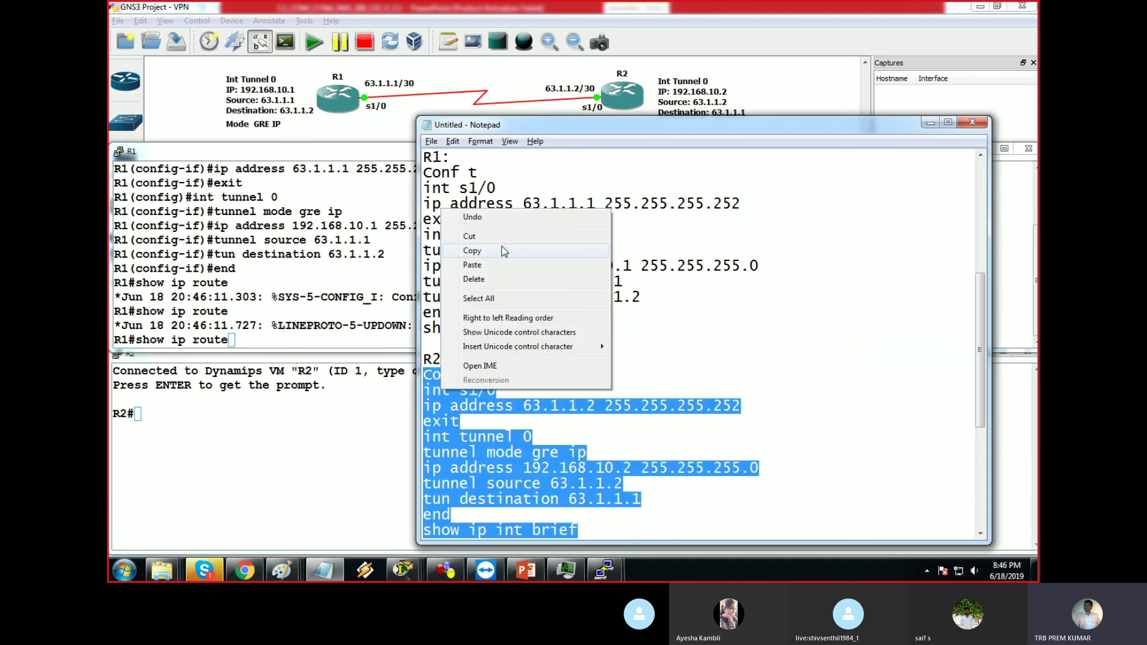
click(526, 253)
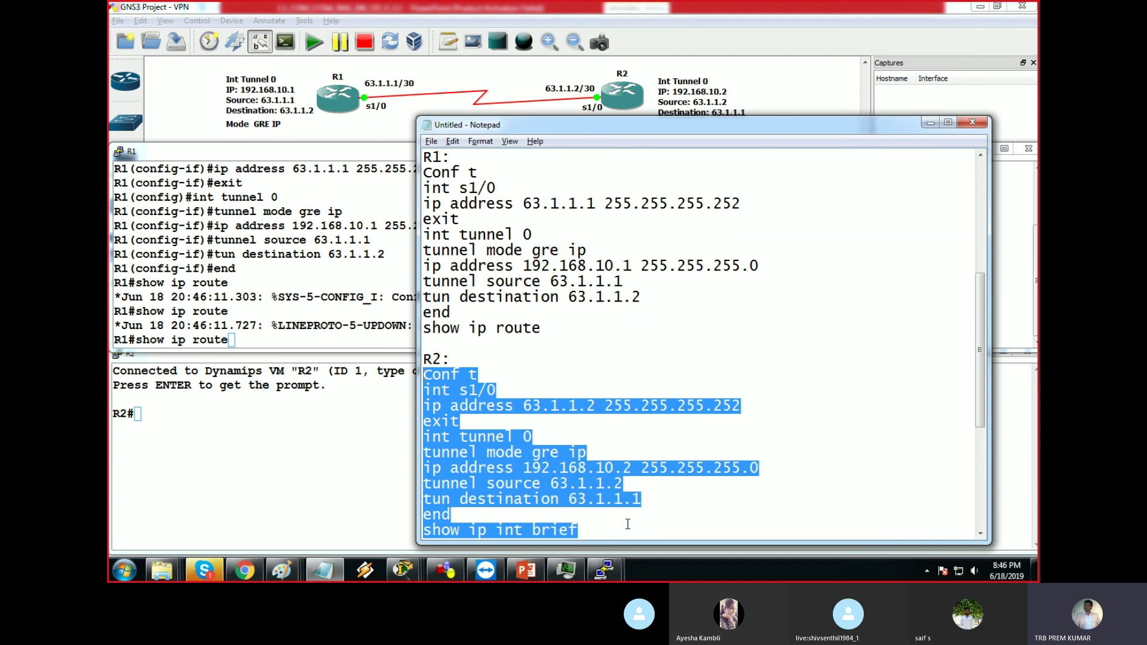
Paste the commands into R2's console, setting s1/0 63.1.1.2/30 and tunnel 0 192.168.10.2, then minimize the notes
click(316, 467)
right_click(291, 439)
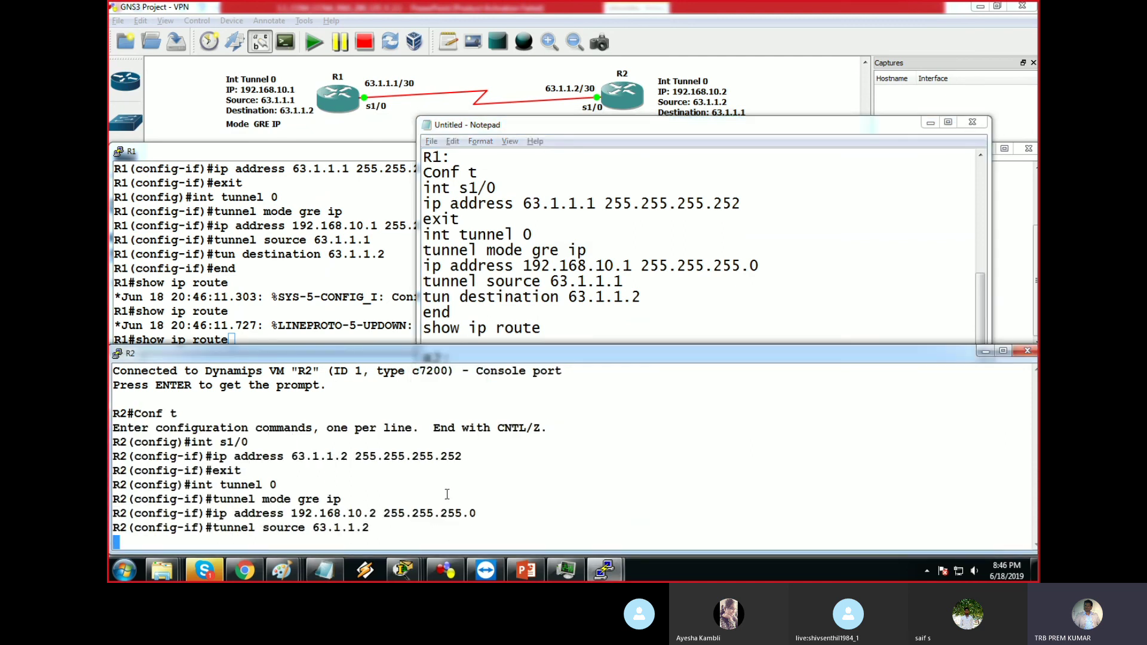
click(352, 305)
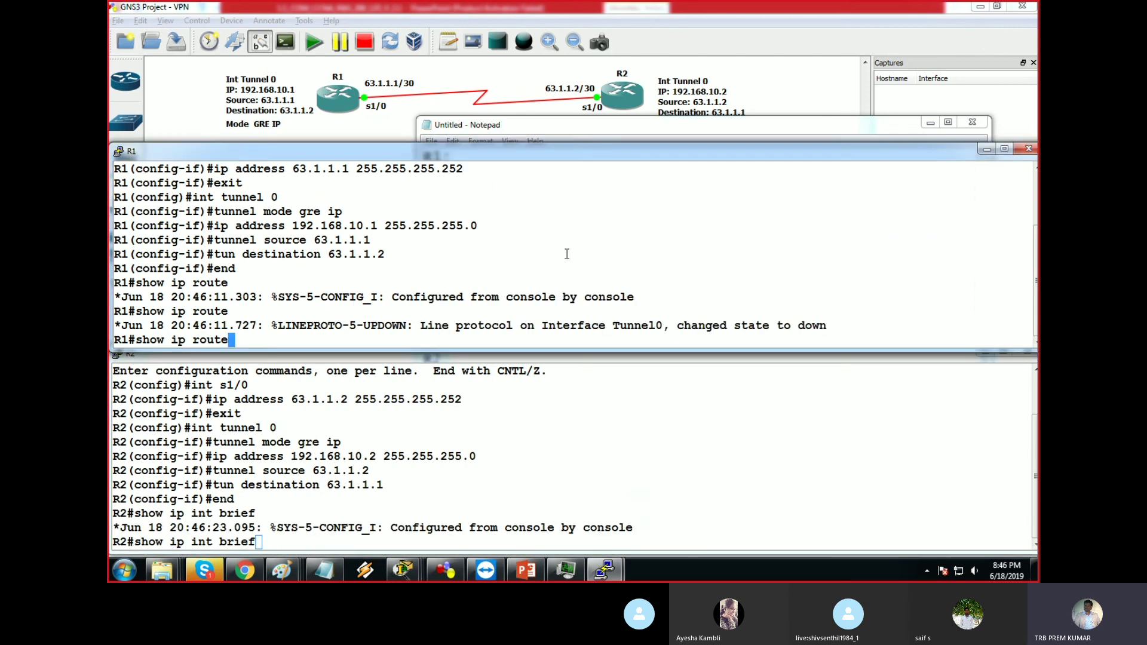
click(934, 126)
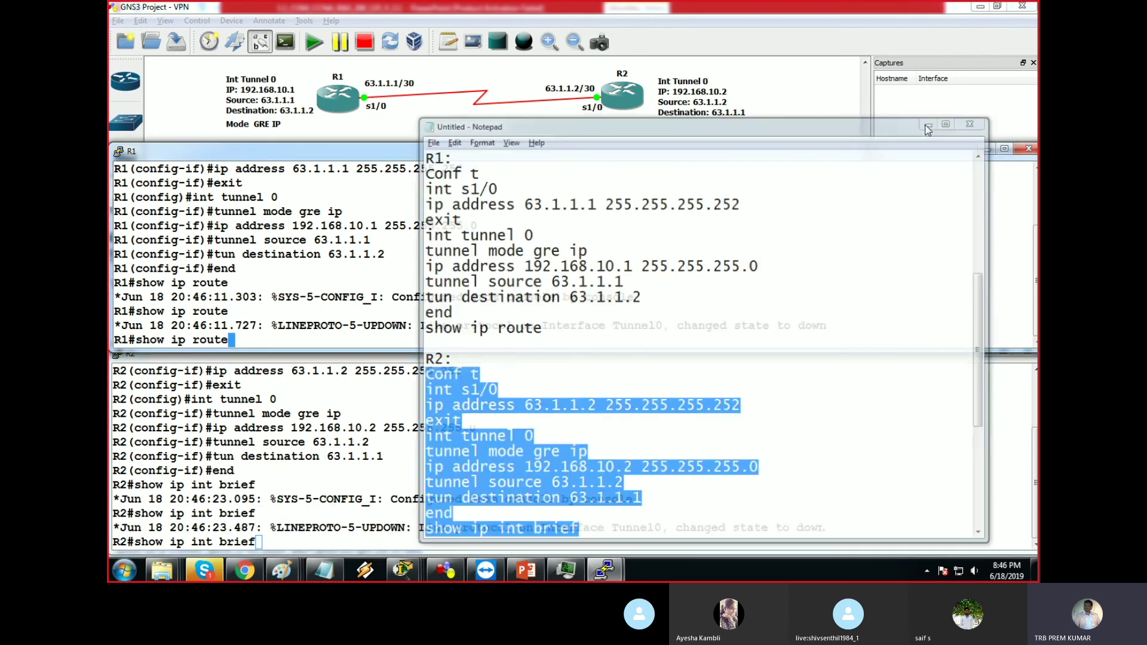
Run show ip int brief on R2 and mark the Tunnel0 row, protocol down
click(478, 433)
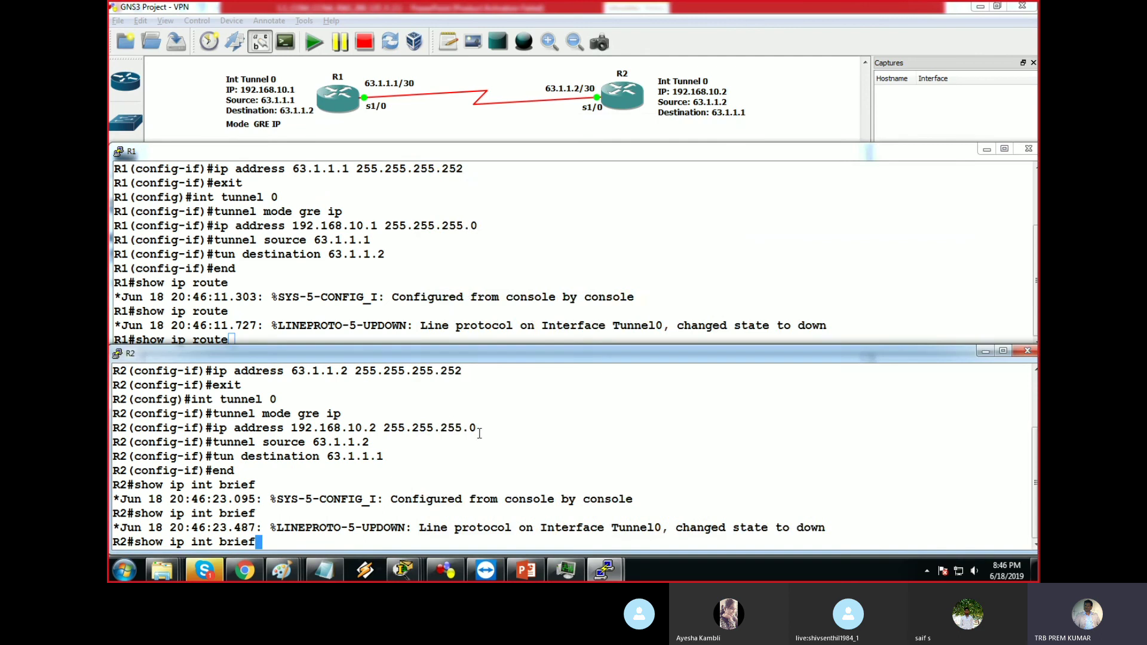
key(Return)
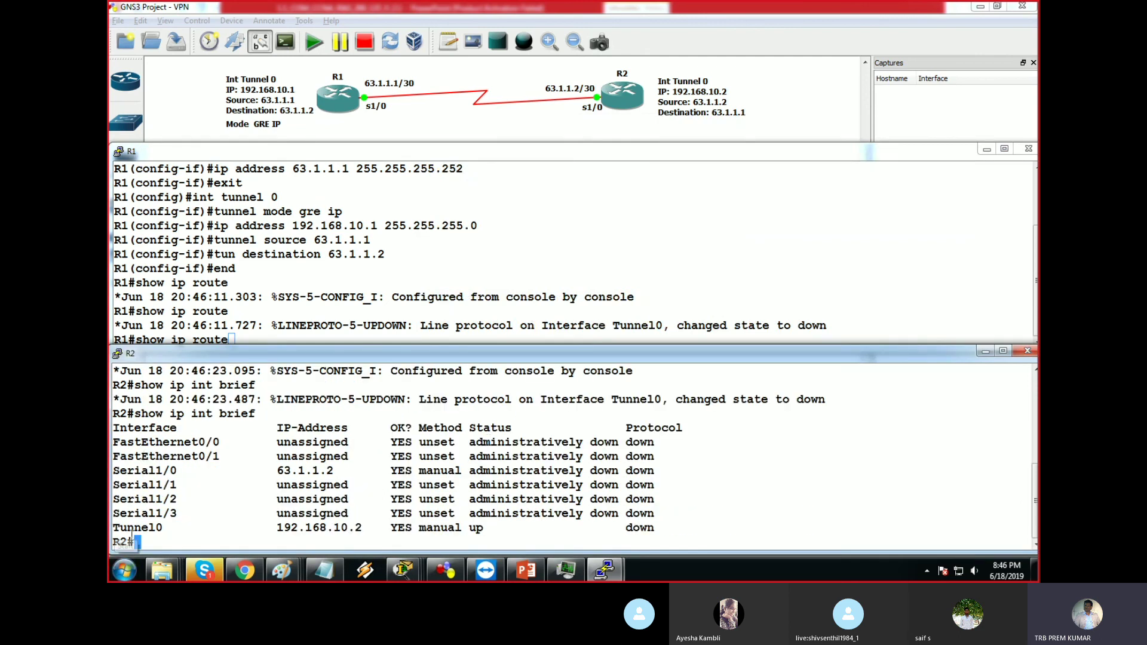
drag(114, 527, 657, 532)
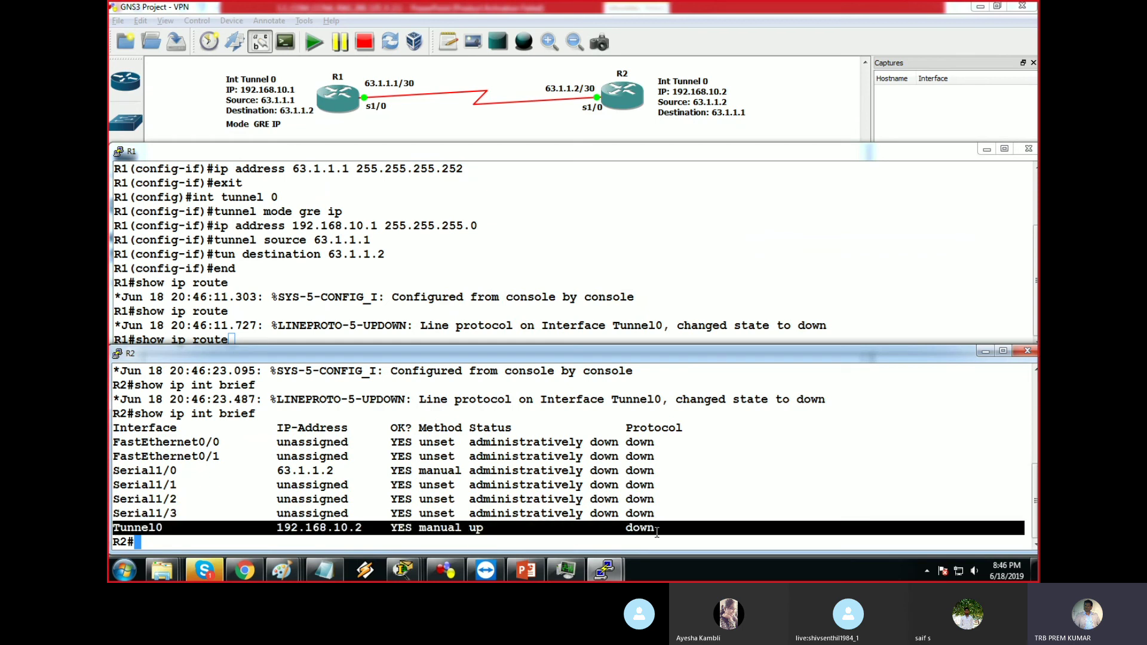
Show R1's empty routing table and mark R2's Serial1/0 as administratively down
click(535, 303)
key(Return)
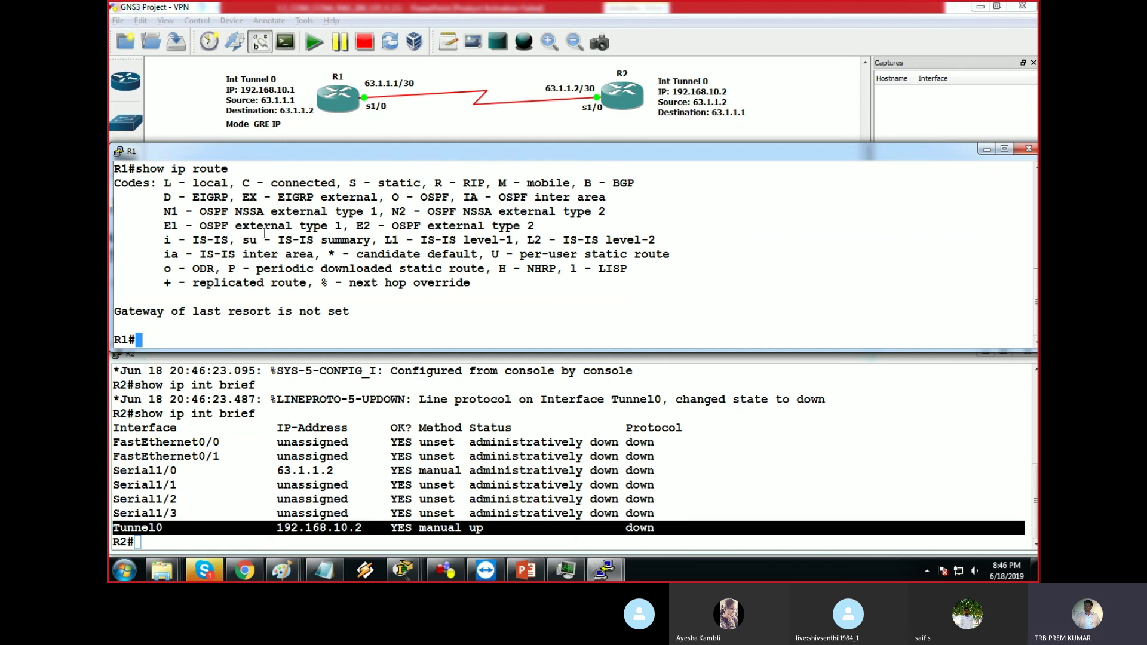
drag(473, 472, 657, 470)
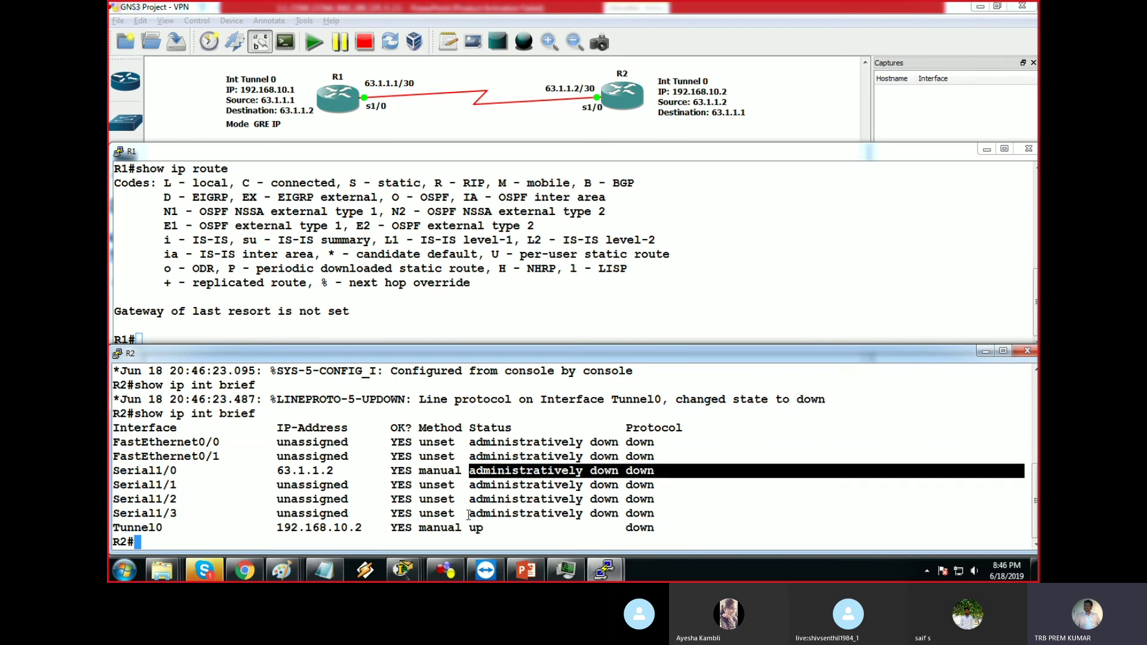
Enable R1's serial 1/0 with no shut from global configuration mode
click(350, 289)
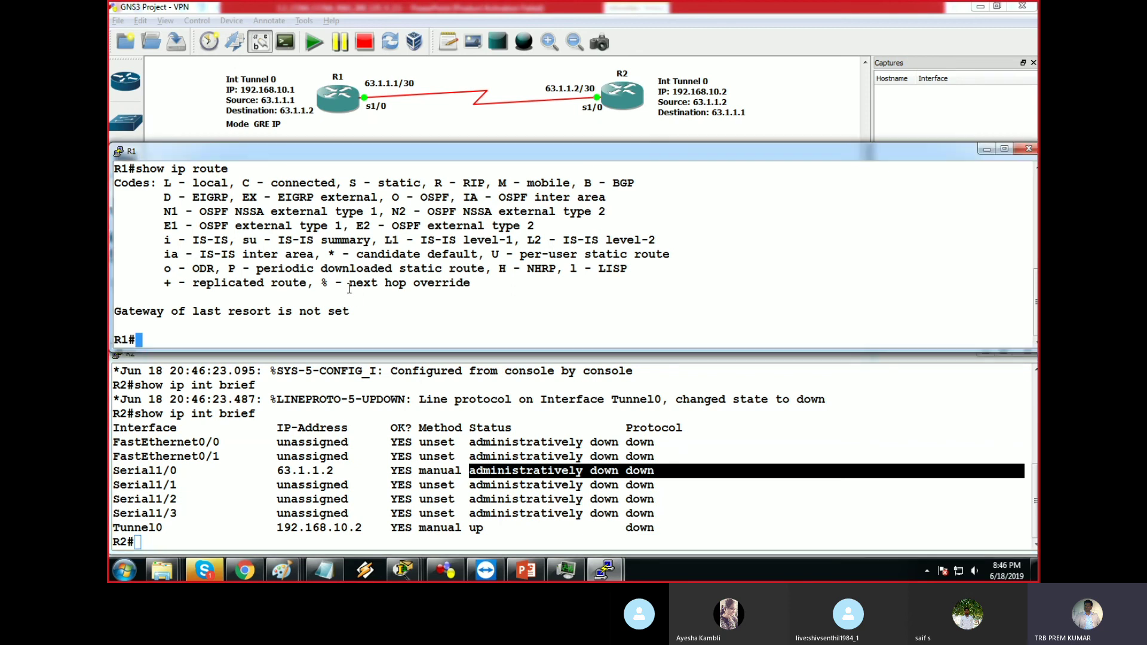
text(con ft)
key(Return)
text(conf t)
key(Return)
text(int)
key(Tab)
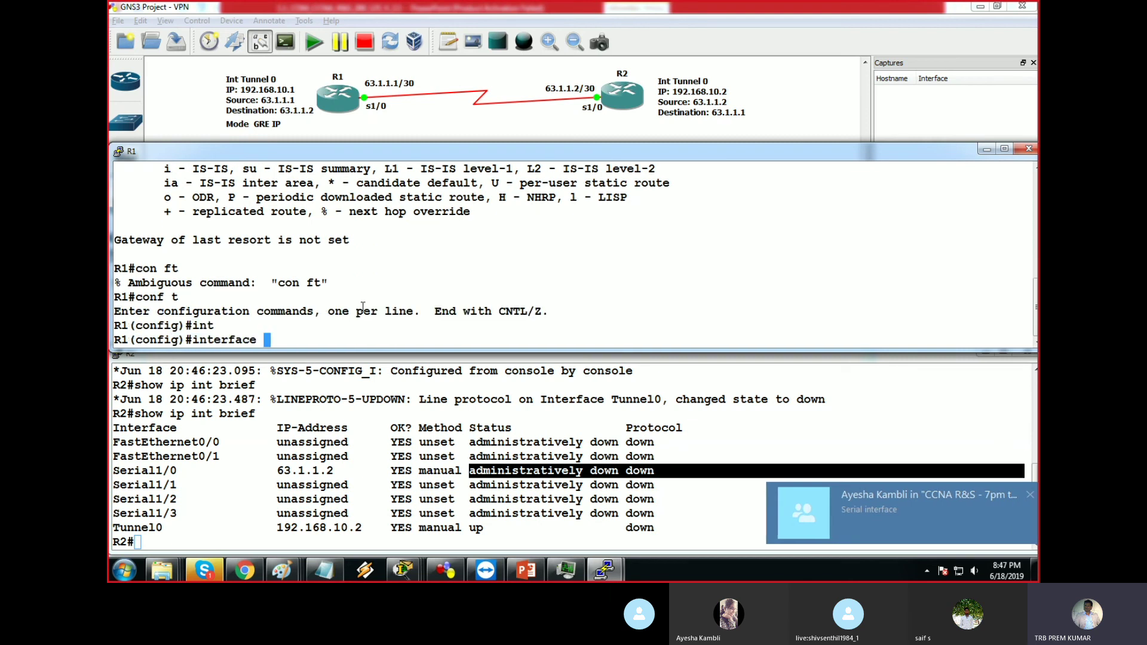
text(s)
key(Tab)
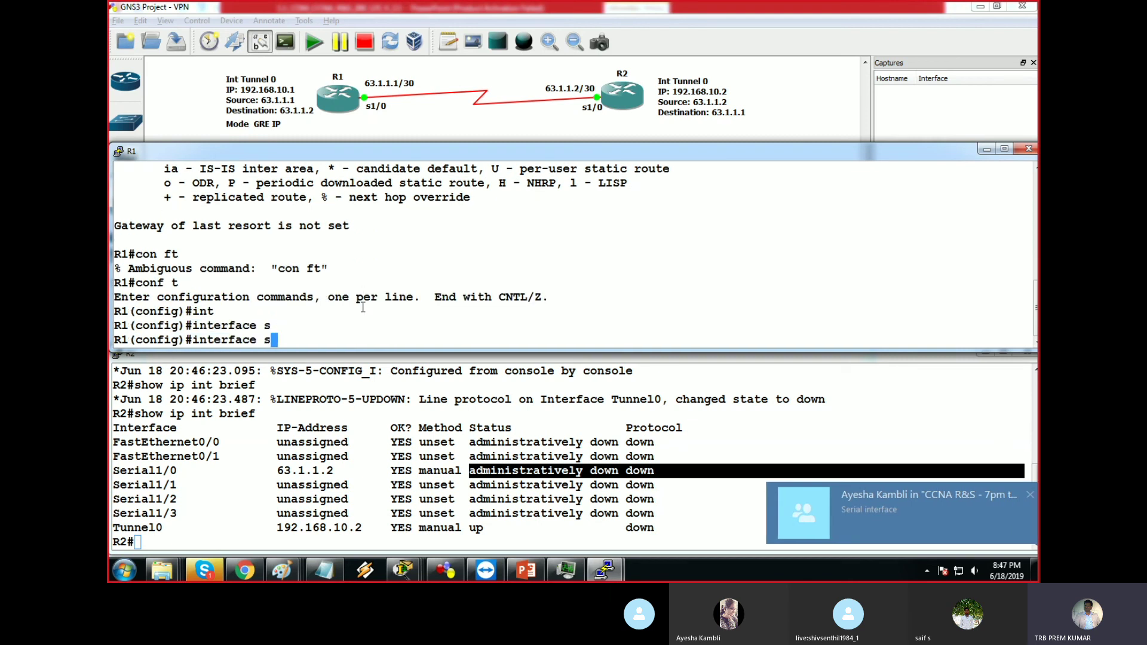
text(e)
key(Tab)
text(r)
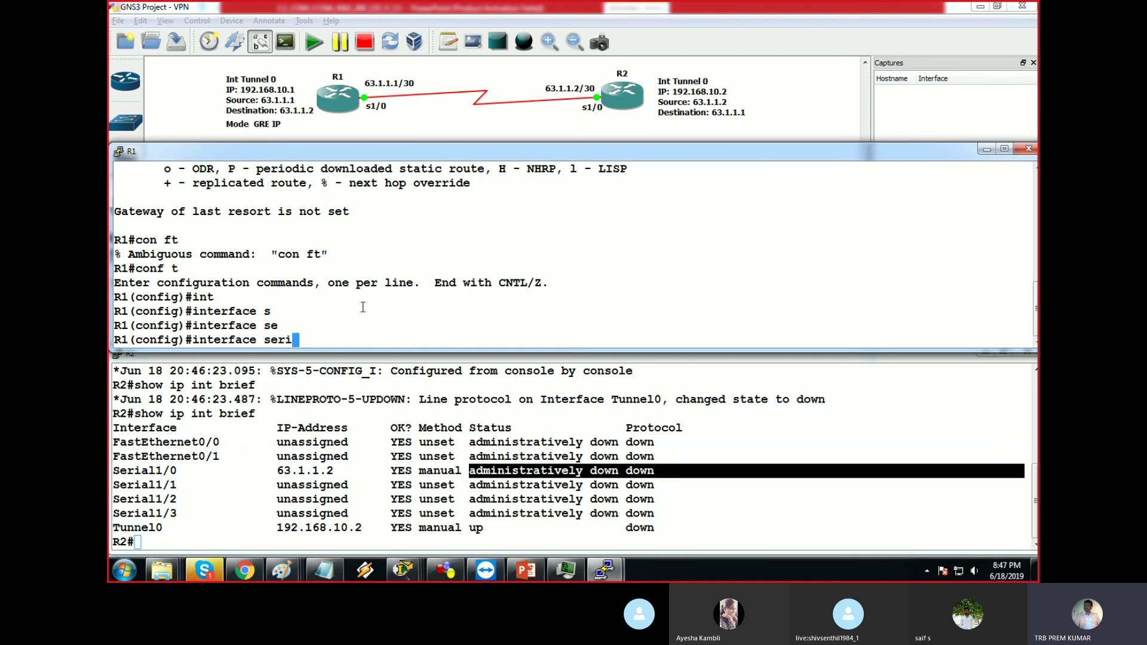
text(i)
key(Tab)
text(1/0)
key(Return)
text(no shut)
key(Return)
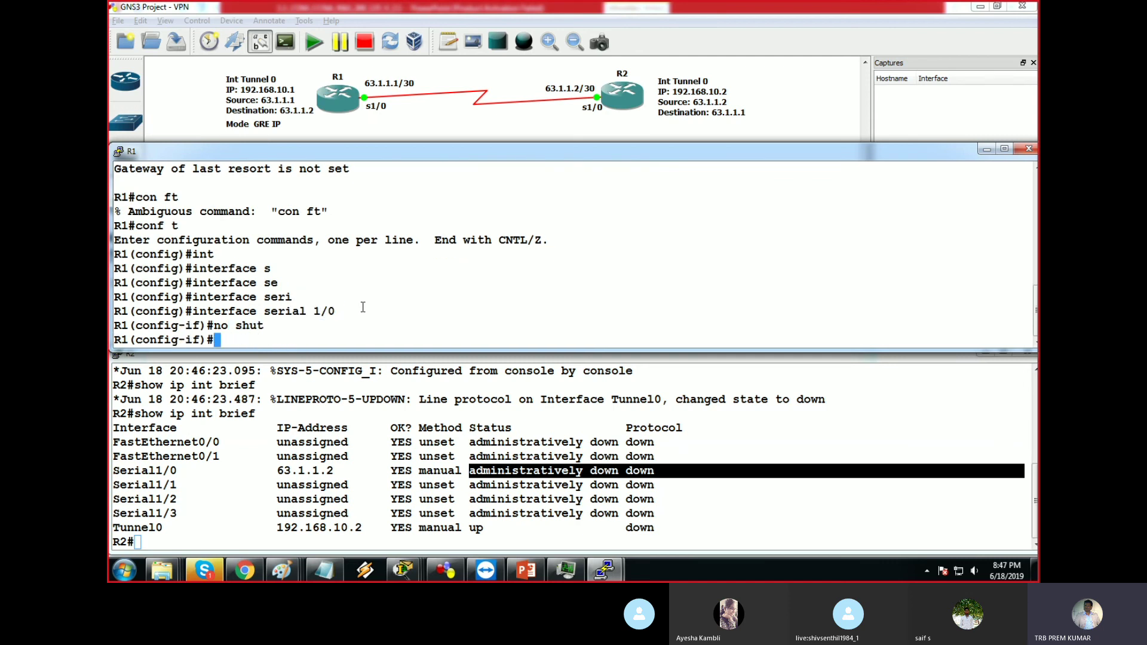
Enable R2's serial 1/0 with no shut and return to the privileged prompt
click(220, 538)
text(conf t)
key(Return)
text(int)
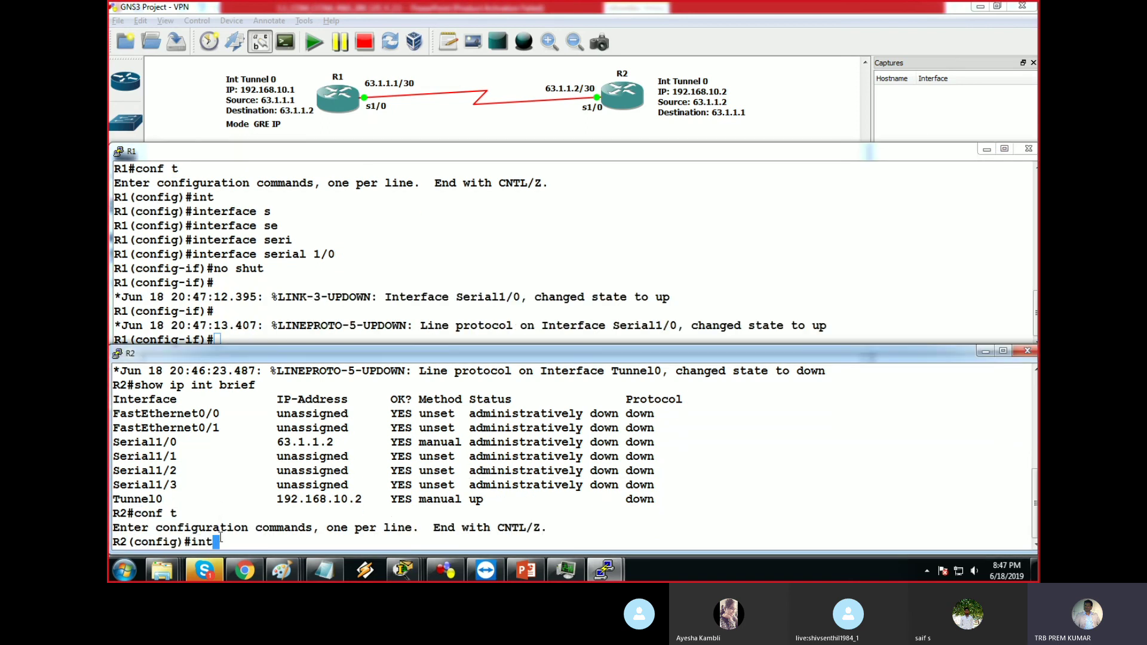
key(Tab)
text(se)
key(Tab)
text(ria)
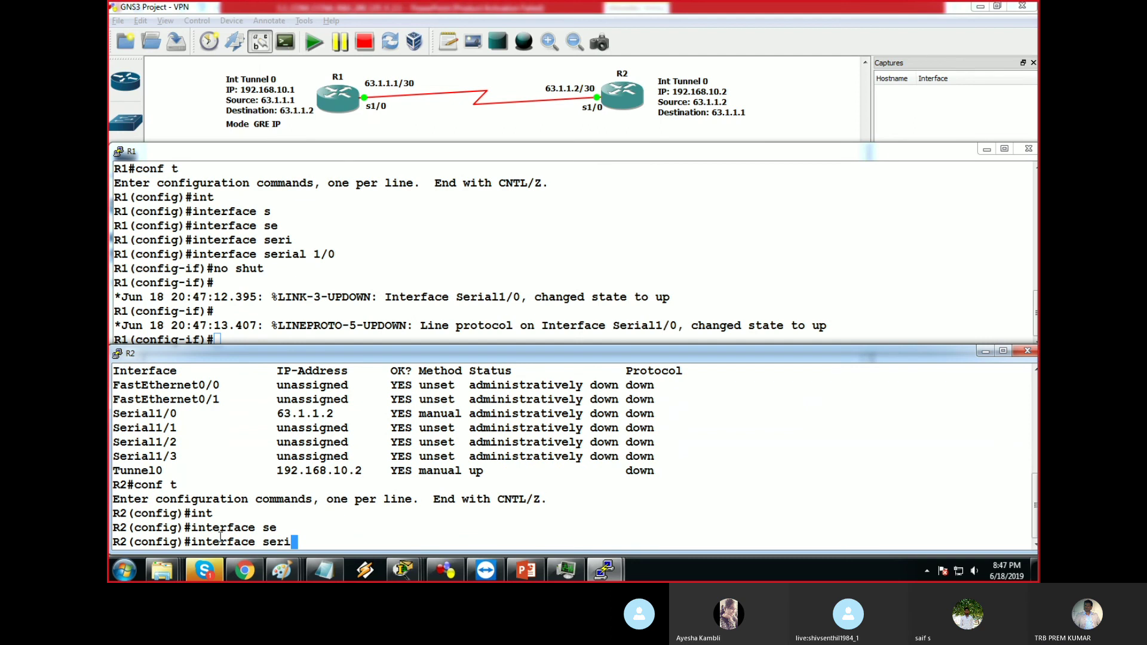
key(Tab)
text(1/0)
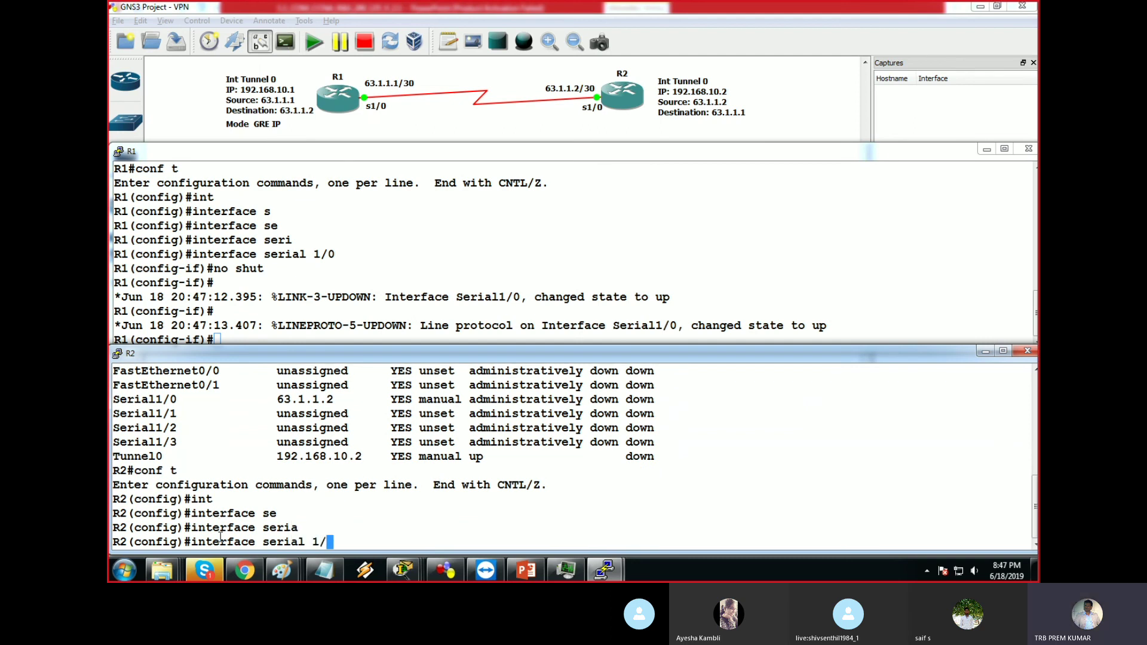
key(Return)
text(no shut)
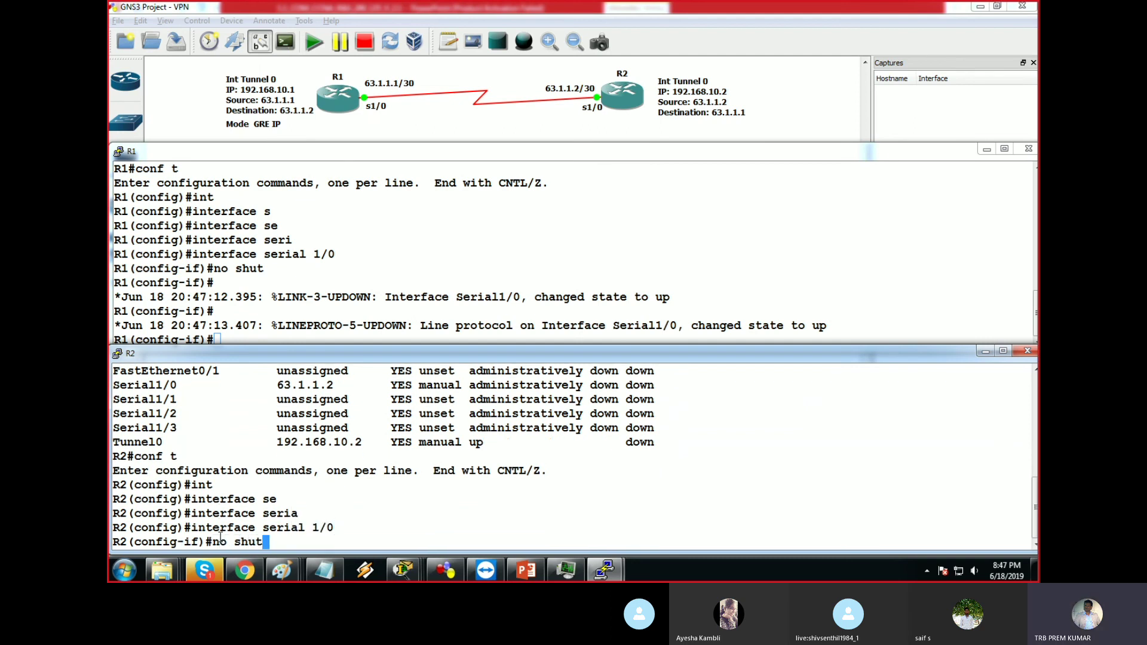
key(Return)
text(exit)
key(Return)
text(eitr)
key(Return)
text(exit)
key(Return)
Run show ip int brief twice on R2 to confirm Serial1/0 is up
text(conf t)
key(BackSpace)
key(BackSpace)
key(BackSpace)
key(BackSpace)
key(BackSpace)
key(BackSpace)
text(show ip int brief)
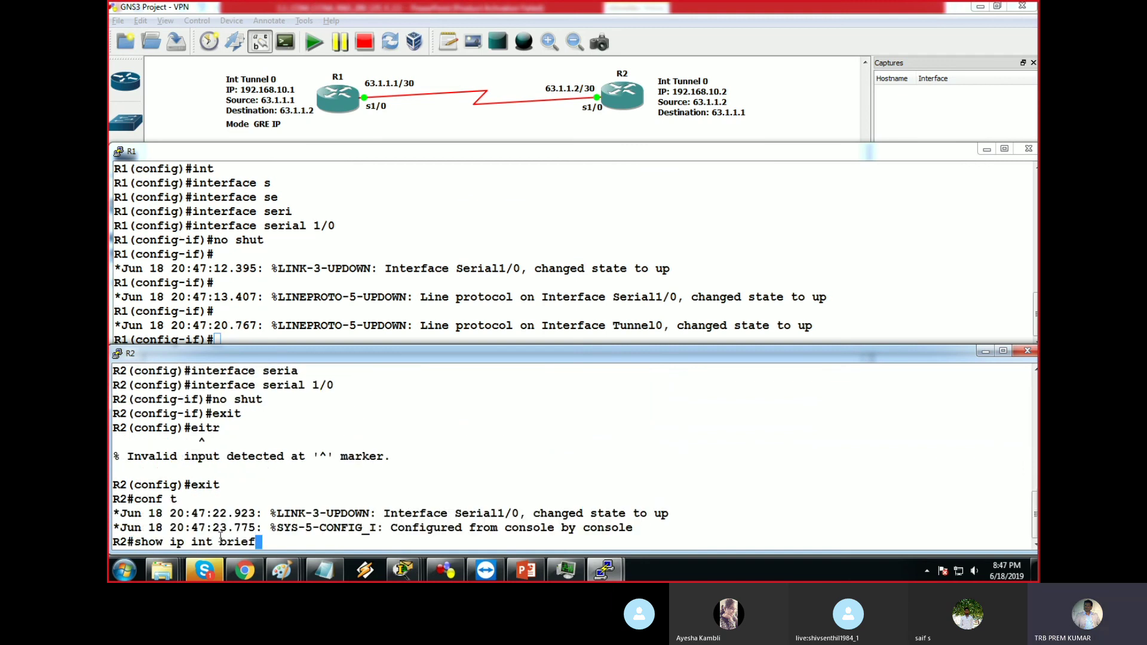
key(Return)
key(Up)
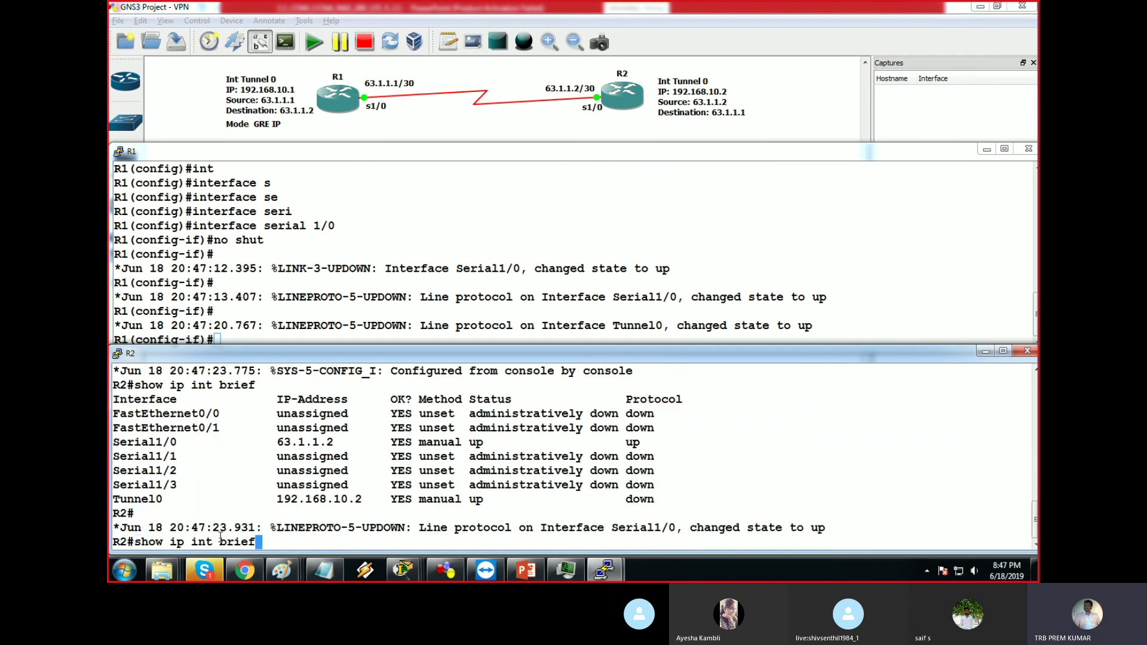
key(Return)
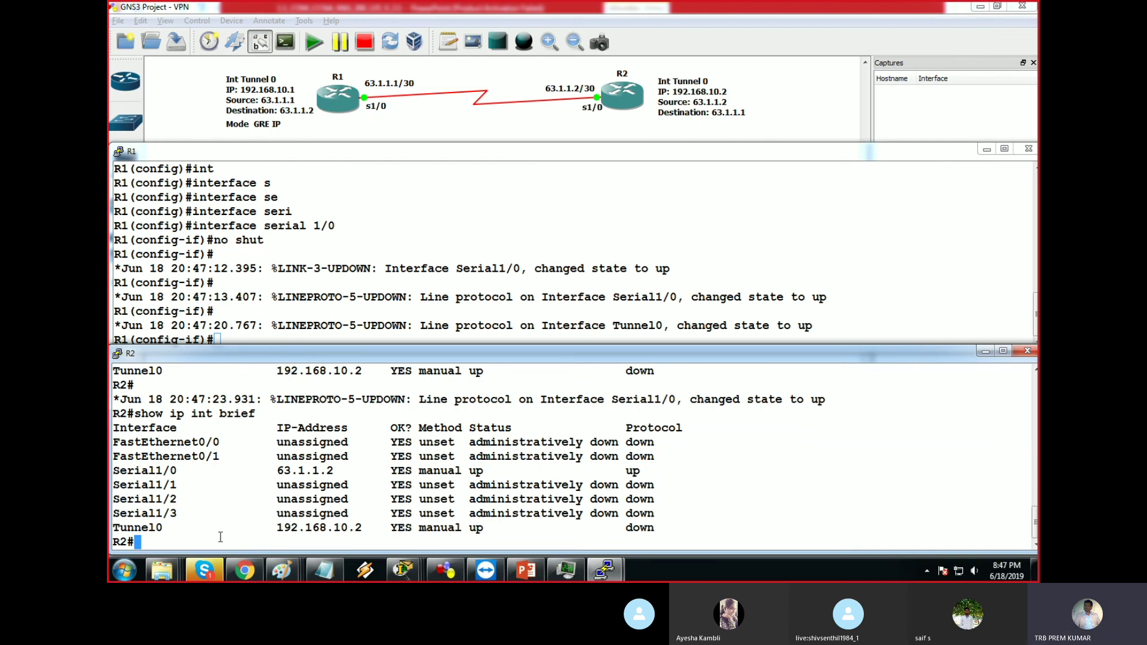
Exit R1's interface configuration and highlight R2's Tunnel0 up message
click(392, 305)
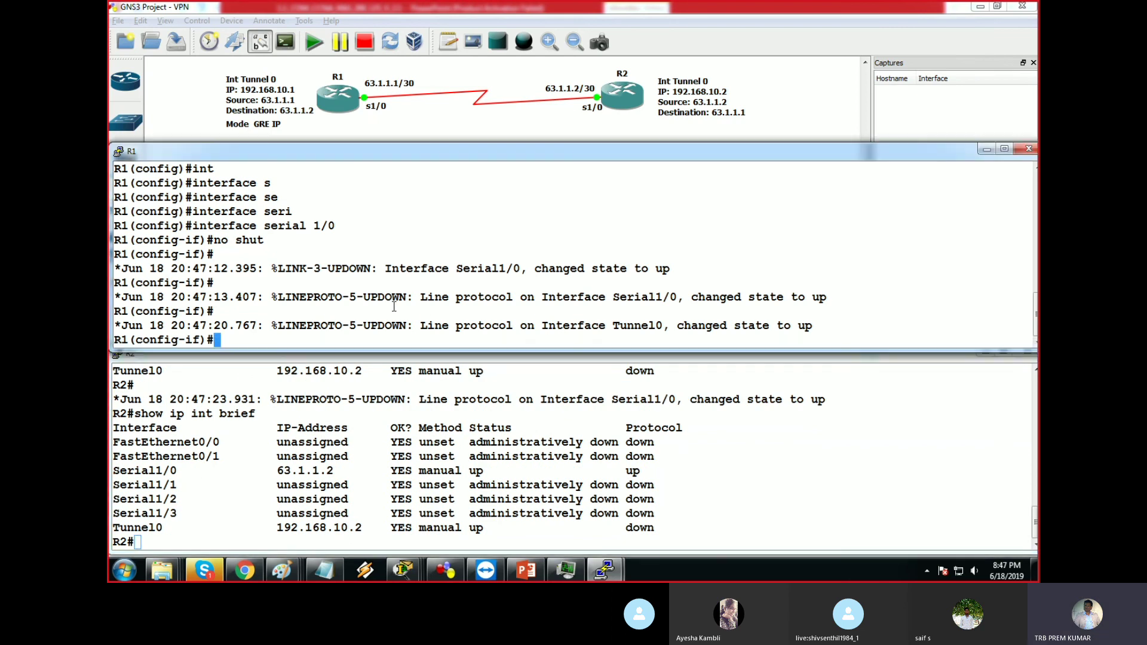
text(exit)
key(Return)
text(exit)
key(Return)
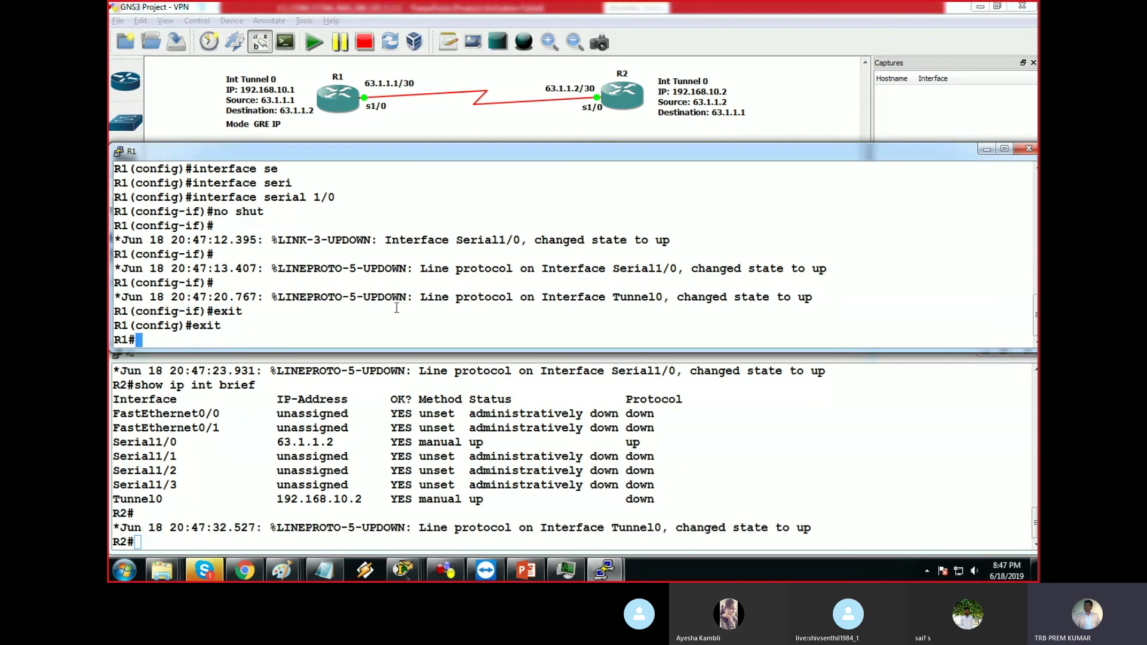
text(conf t)
key(Return)
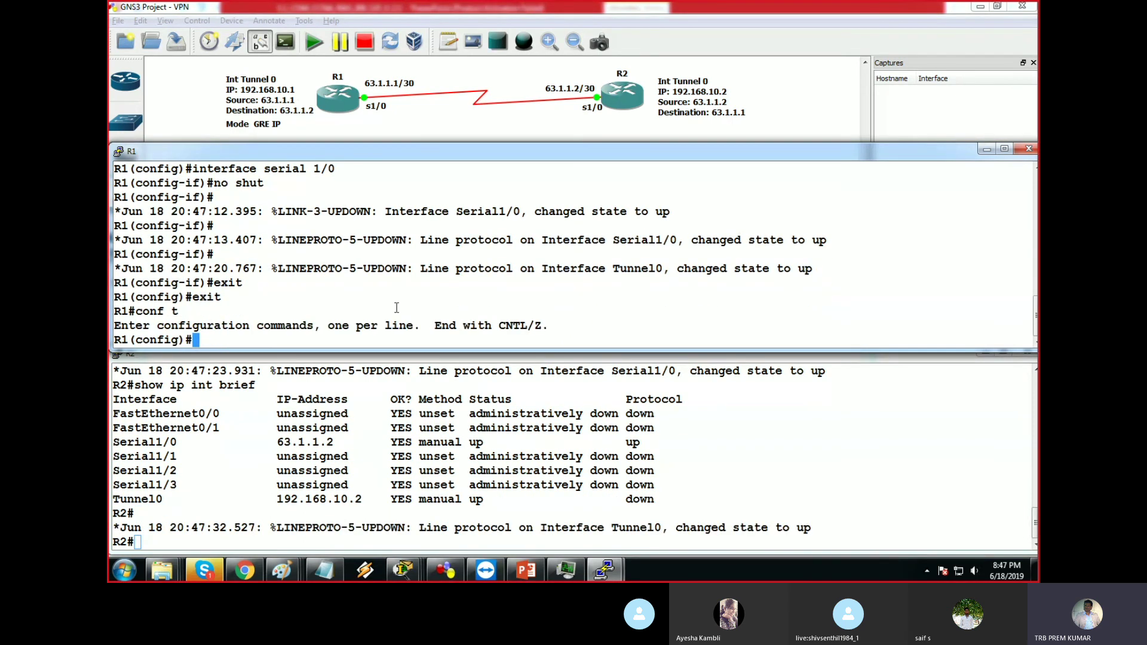
drag(499, 528, 662, 529)
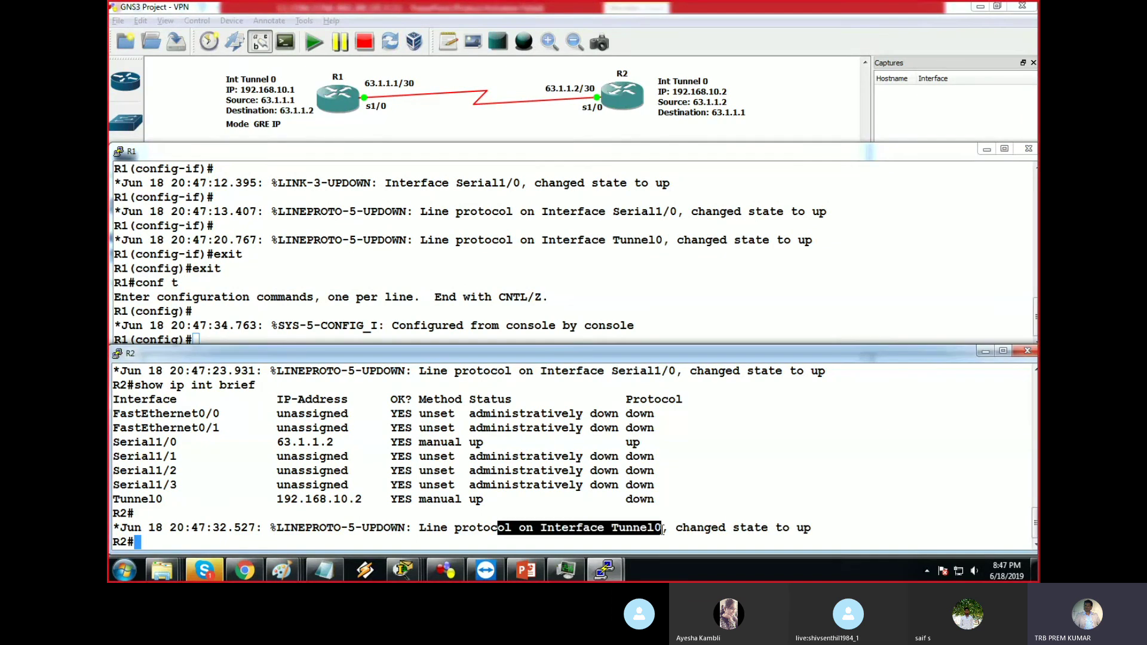
click(330, 339)
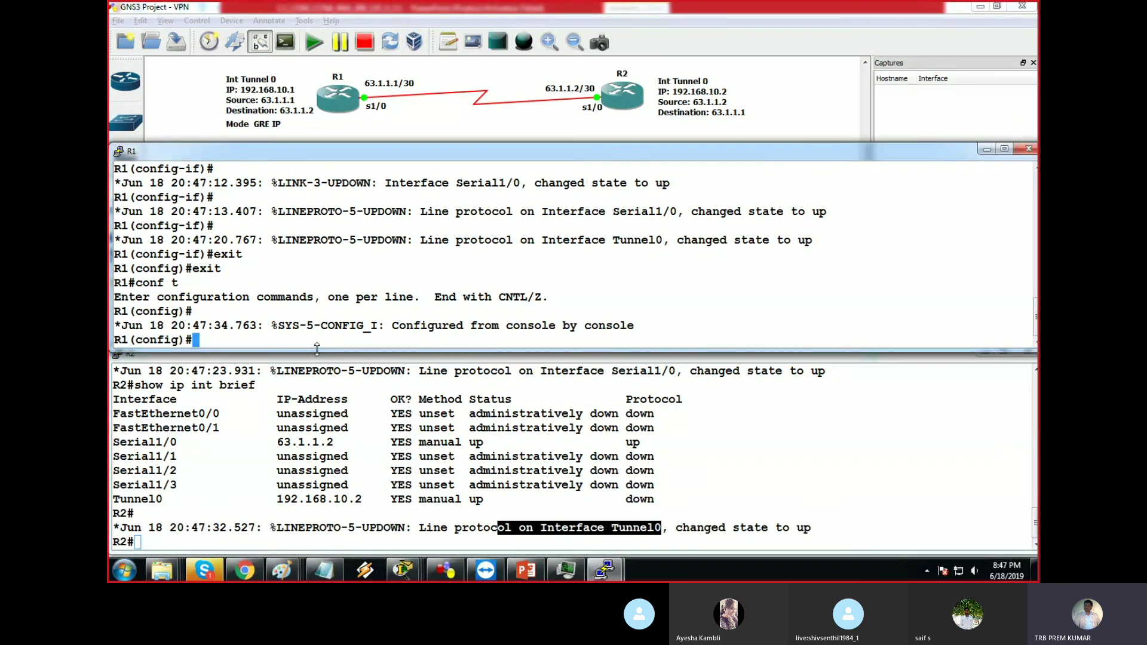
drag(317, 349, 317, 335)
Show R1's routes, marking 192.168.10.0/24 via Tunnel0, and rerun R2's interface summary
text(exit)
key(Return)
text(con ft)
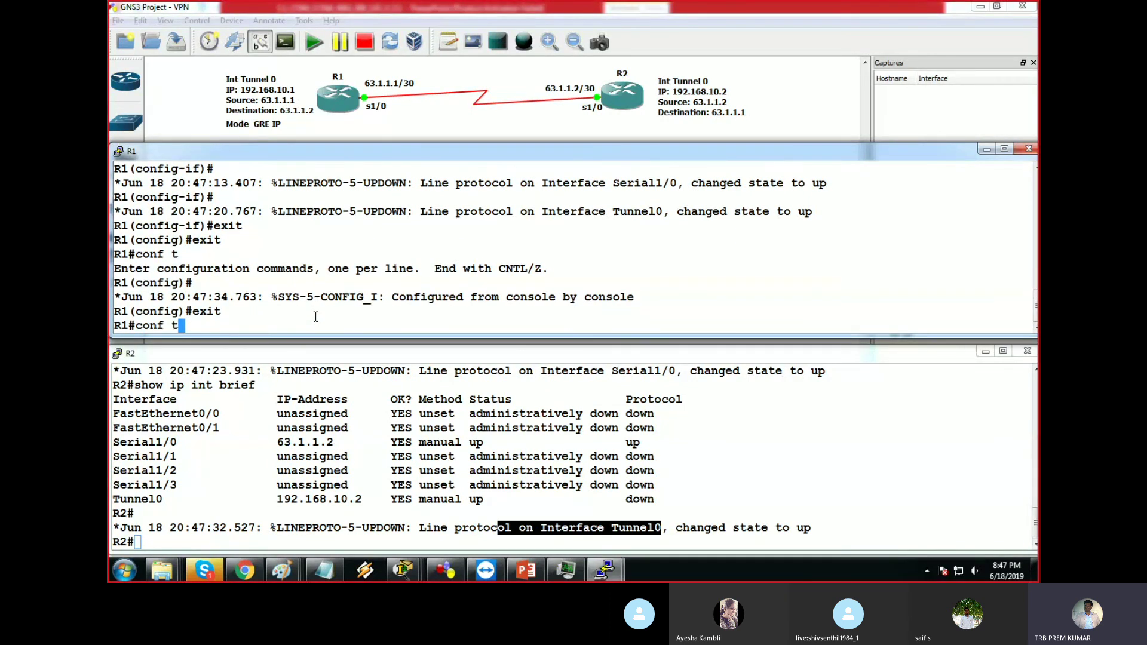
key(Return)
text(show ip route)
key(Return)
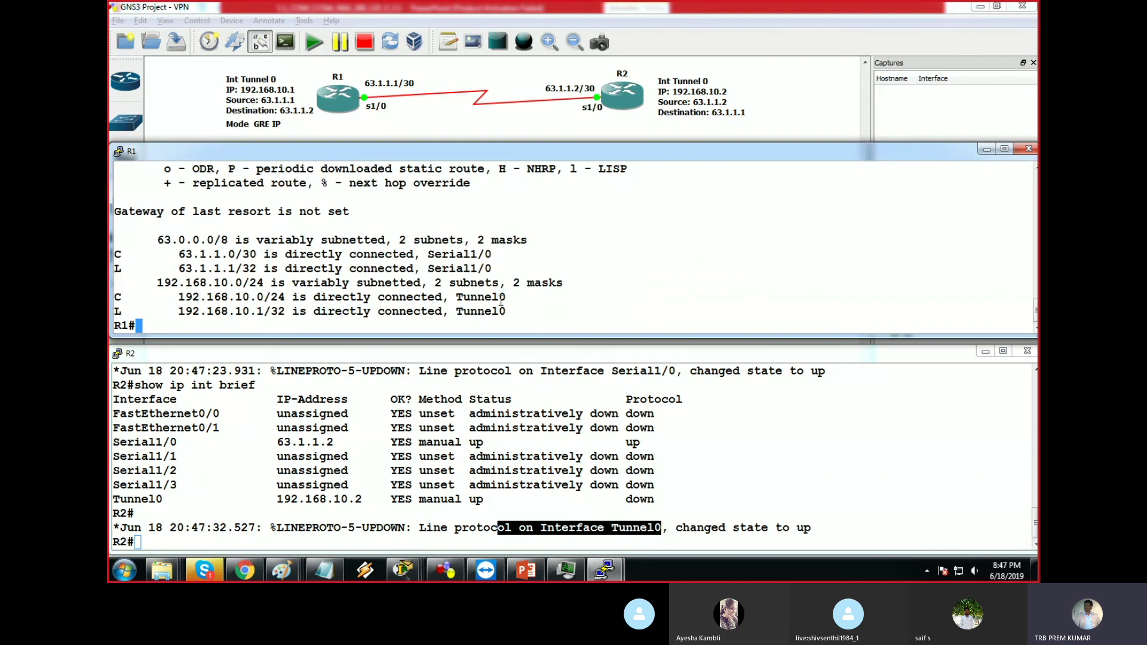
drag(507, 316, 117, 295)
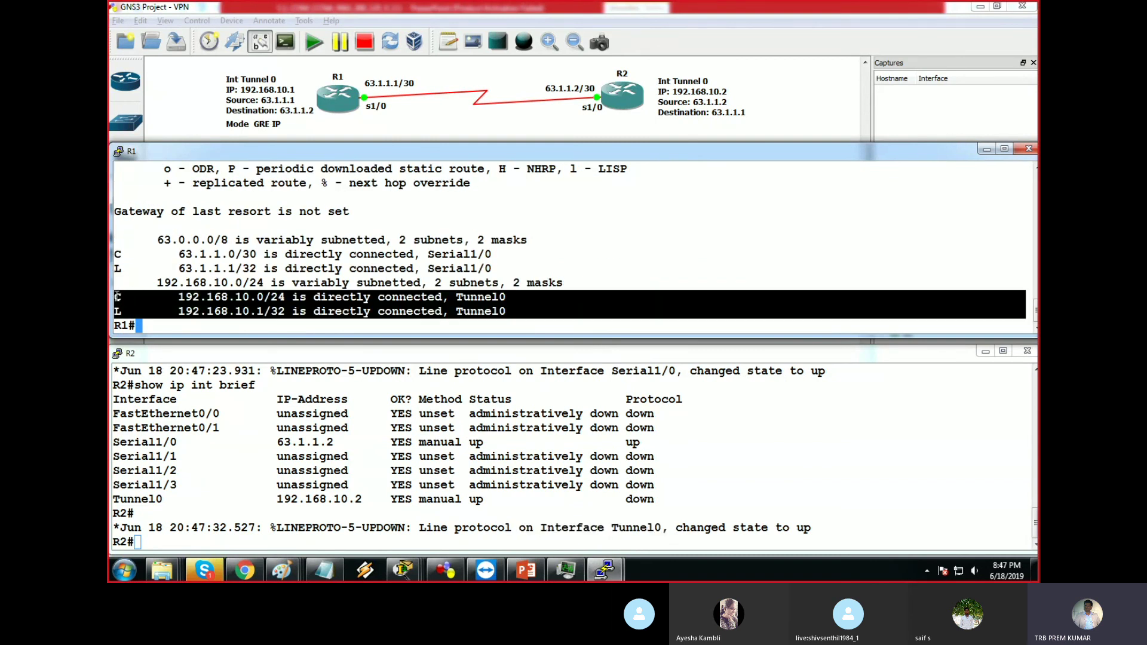
click(546, 538)
key(Up)
key(Return)
Highlight the up status on R2's Tunnel0 row
drag(652, 527, 113, 521)
click(527, 532)
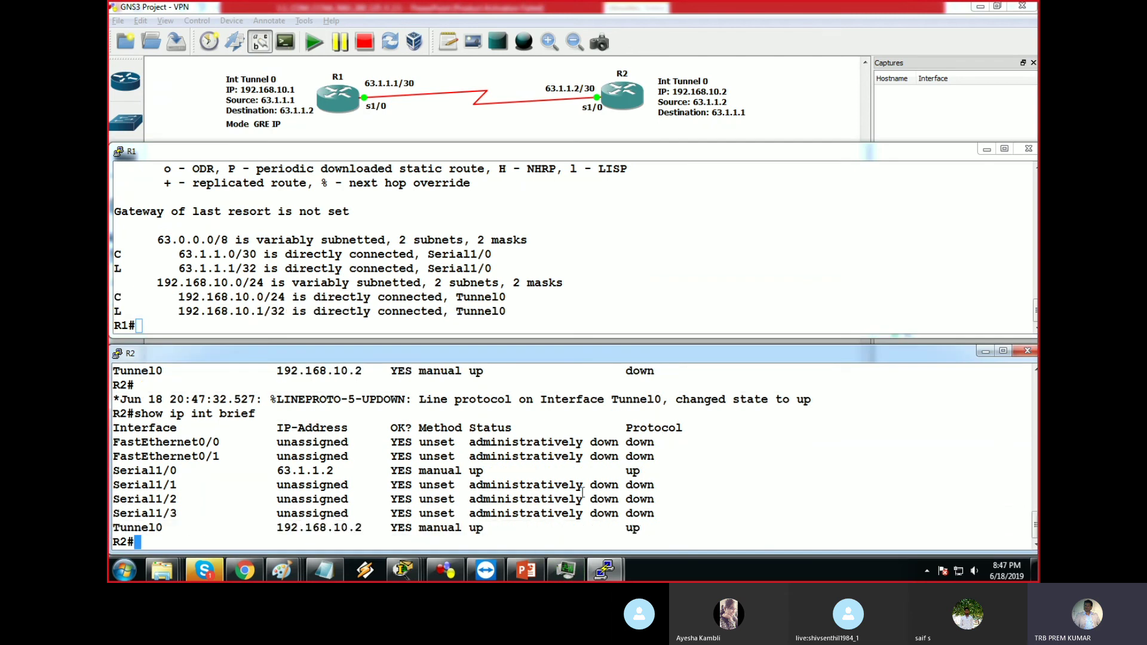
drag(463, 528, 645, 532)
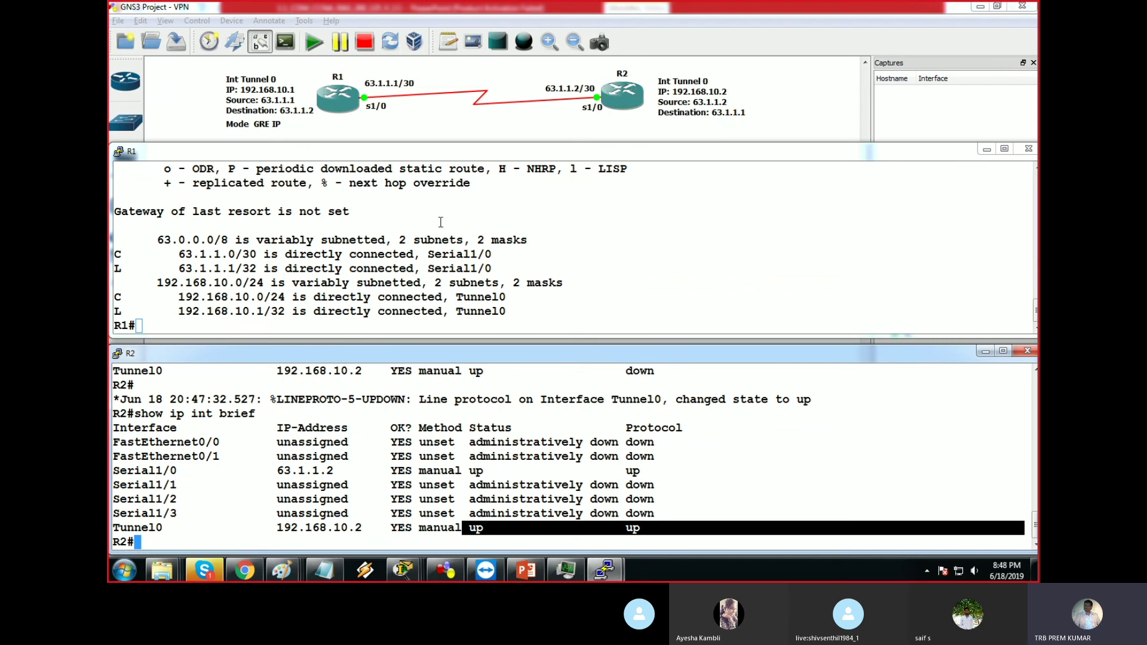
Ping 192.168.10.2 from R1, succeeding 5/5
click(410, 326)
text(pin)
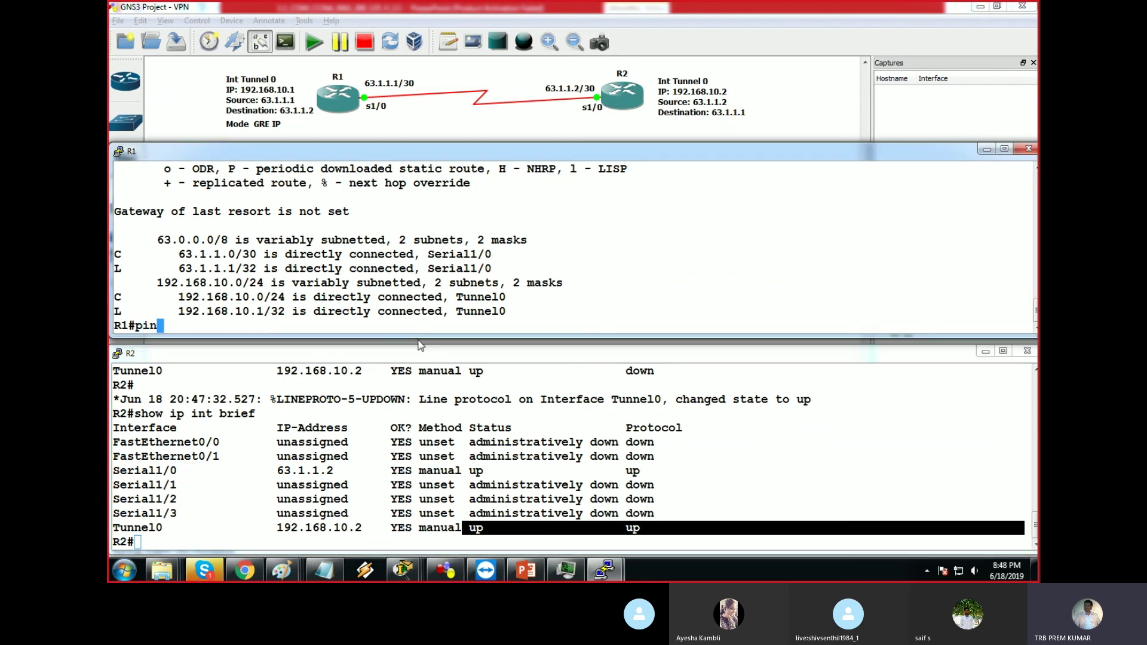
text(g 192.168.10.2)
key(Return)
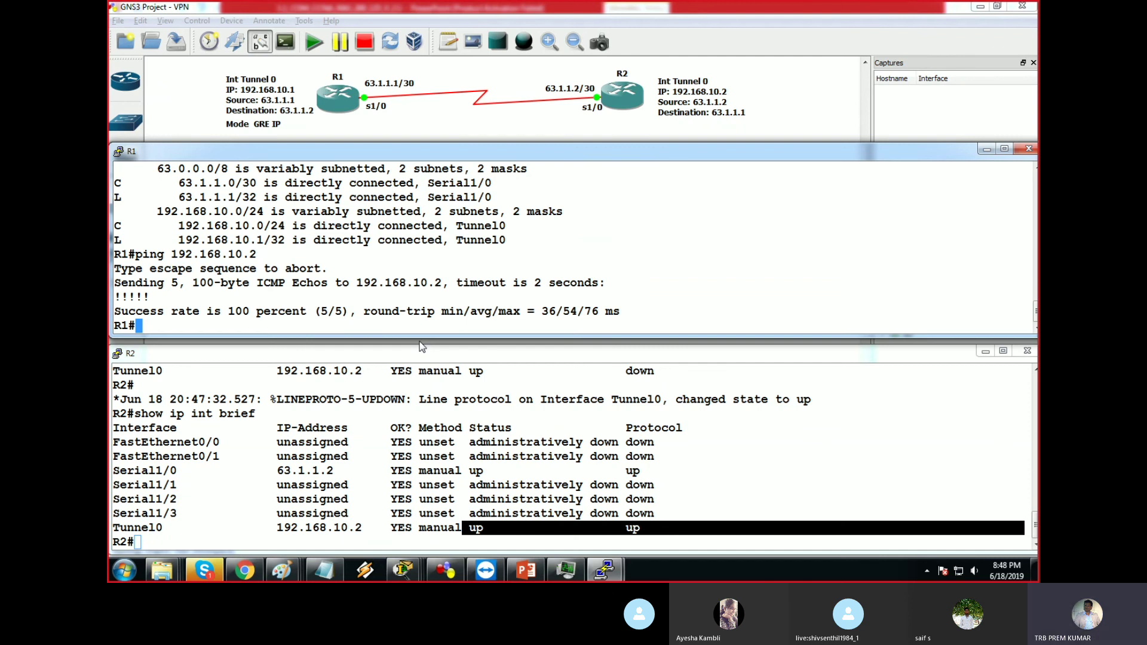
Run show interfaces tunnel 0 on R1 using Tab completion
text(show it)
key(Tab)
key(BackSpace)
text(n)
key(Tab)
text(ter)
key(Tab)
text(ru)
key(Tab)
key(BackSpace)
key(BackSpace)
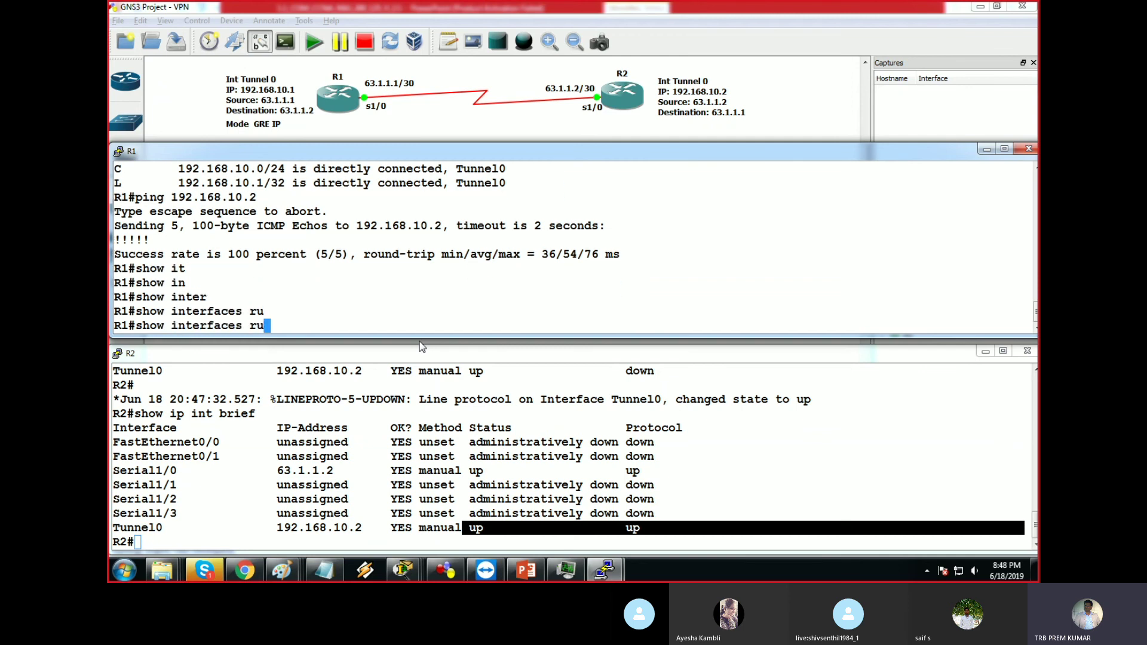
text(ty)
key(BackSpace)
text(un)
key(Tab)
text(0)
key(Return)
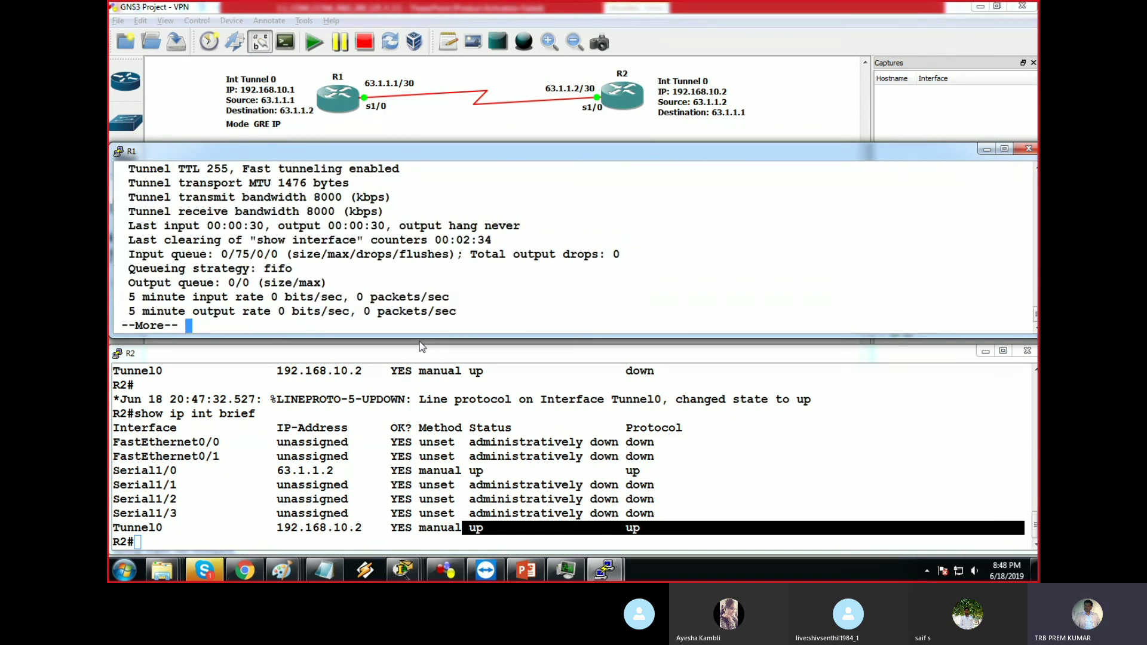
Highlight the GRE/IP transport line, source 63.1.1.1 to destination 63.1.1.2
scroll(388, 299, up, 2)
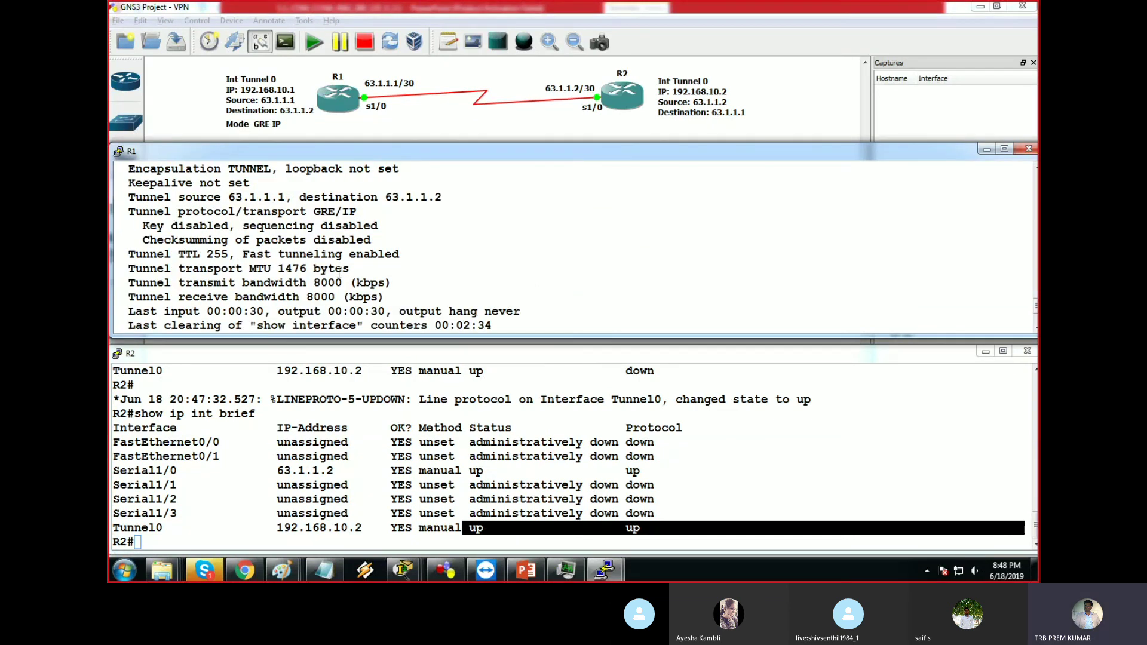
scroll(338, 272, up, 2)
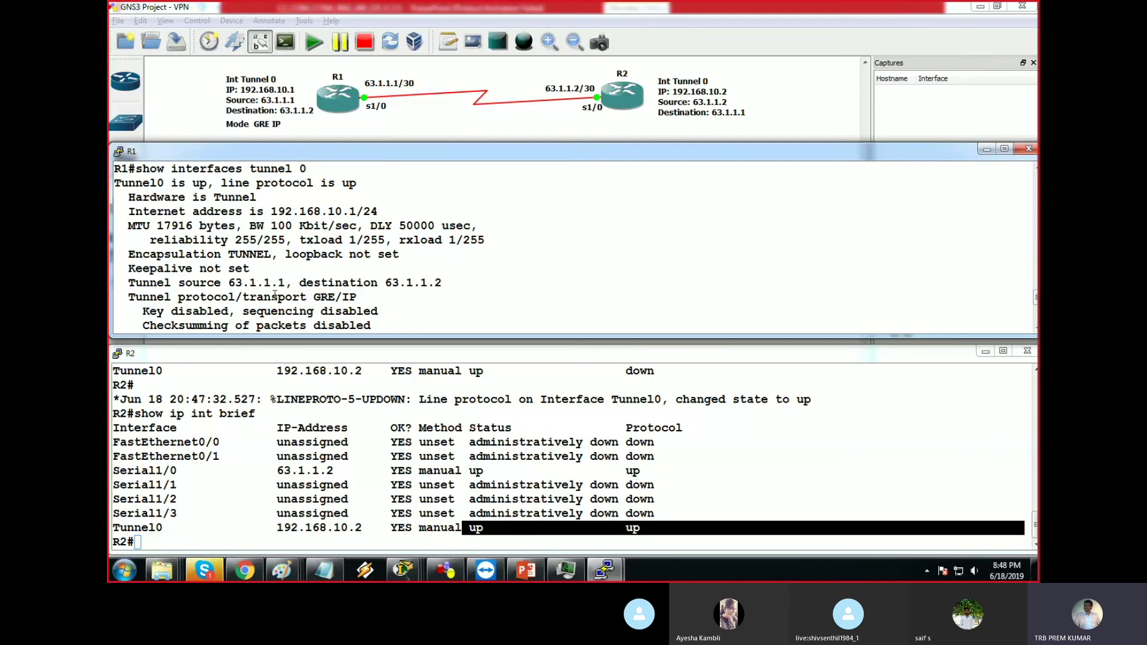
drag(311, 297, 345, 299)
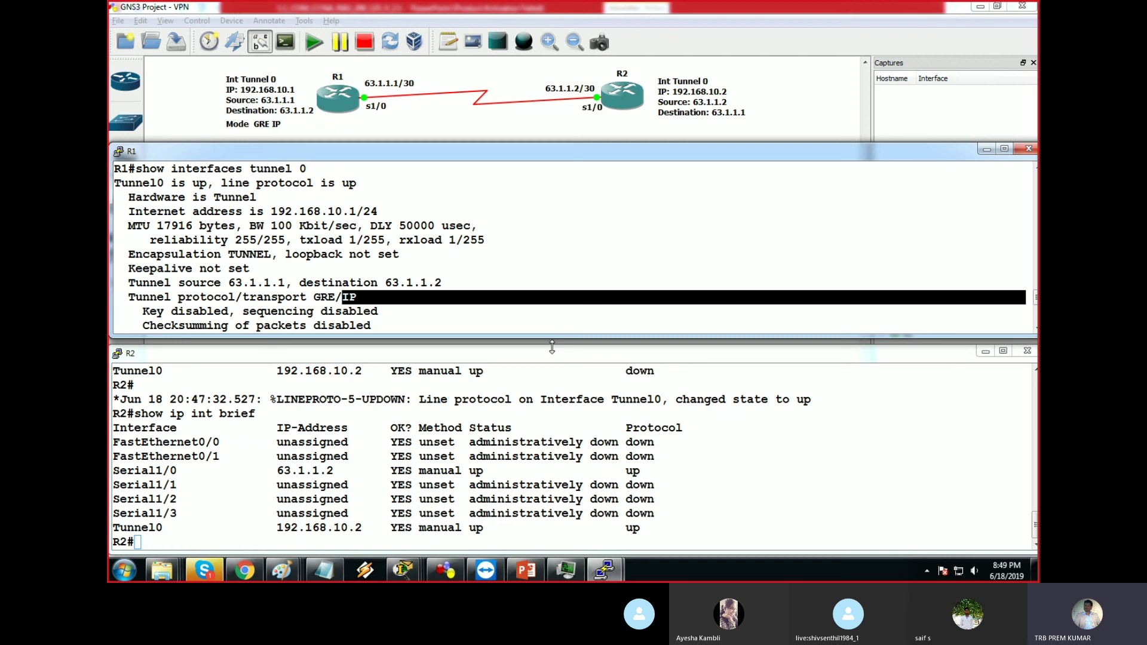
click(317, 481)
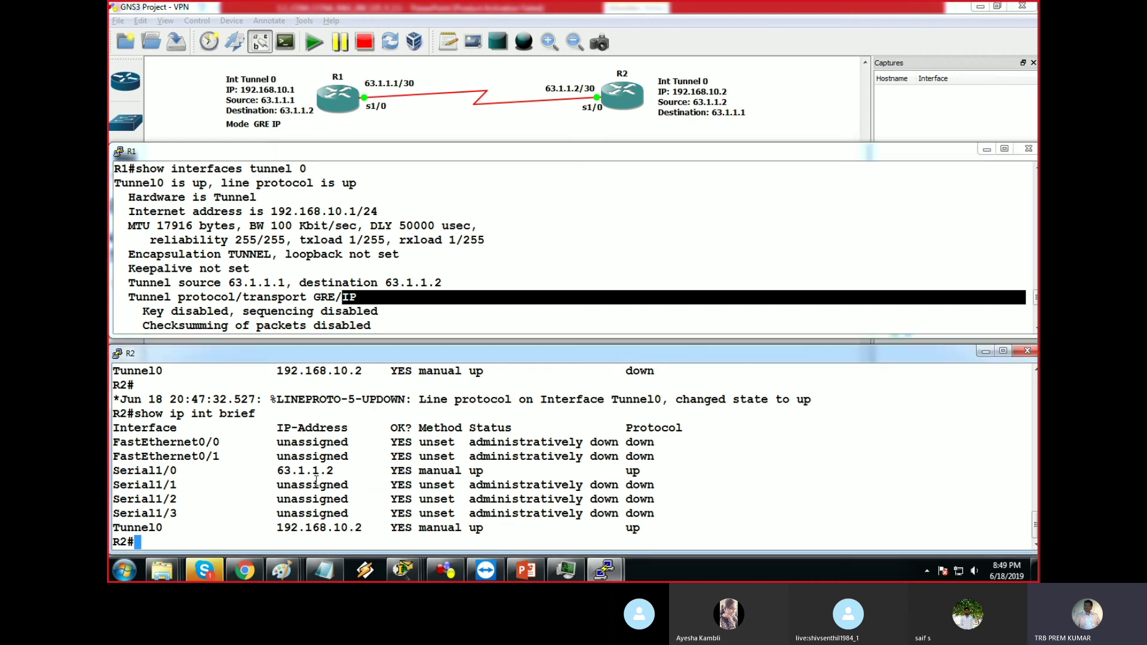
Enter R2's interface tunnel 0 configuration from conf t
key(Up)
key(Up)
key(Return)
key(Up)
key(Up)
key(Up)
key(Up)
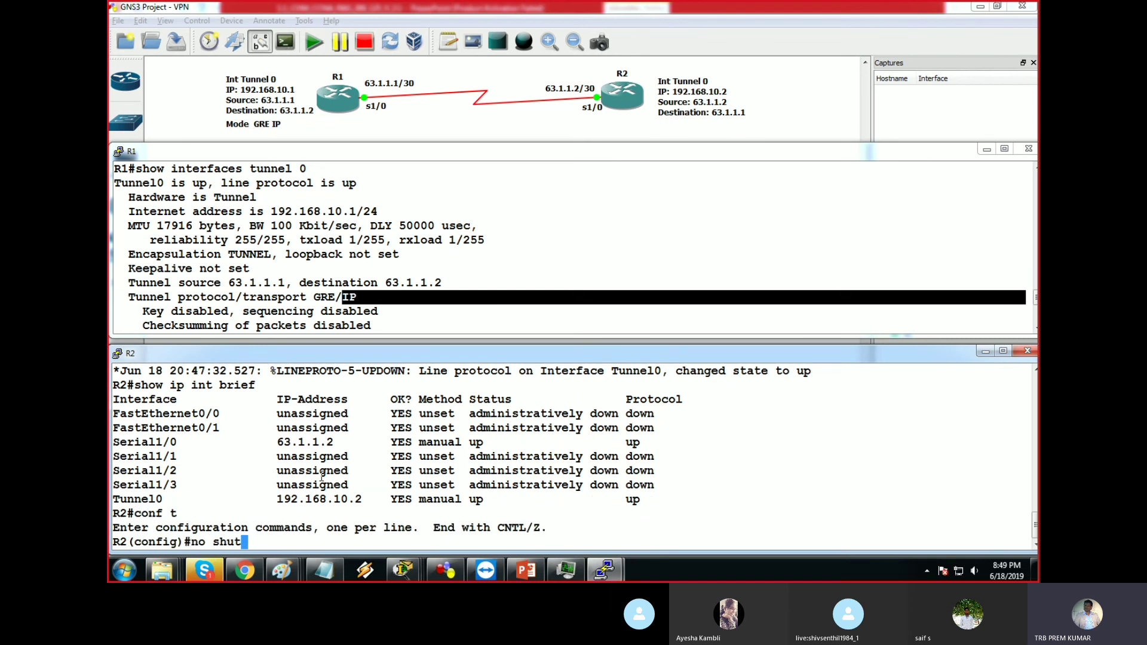
key(Up)
key(BackSpace)
key(BackSpace)
key(BackSpace)
key(BackSpace)
key(BackSpace)
key(BackSpace)
key(BackSpace)
key(BackSpace)
key(BackSpace)
key(BackSpace)
text(tu)
key(Tab)
text(0)
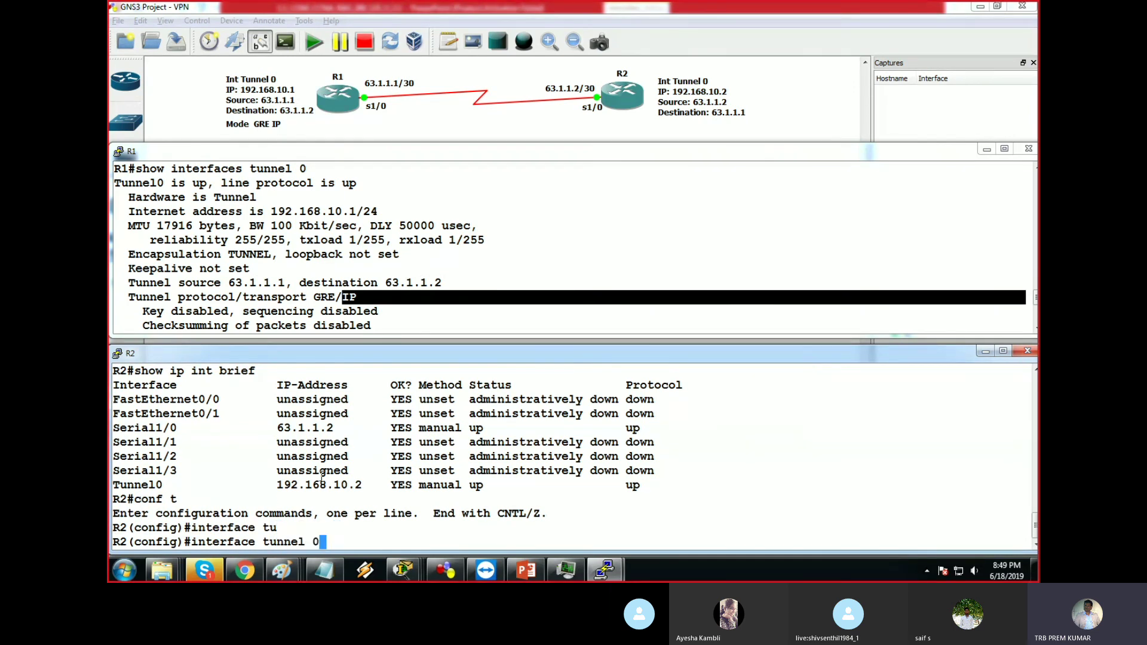
key(Return)
List the available tunnel modes with 'tunnel mode ?' on R2
text(mo)
key(Tab)
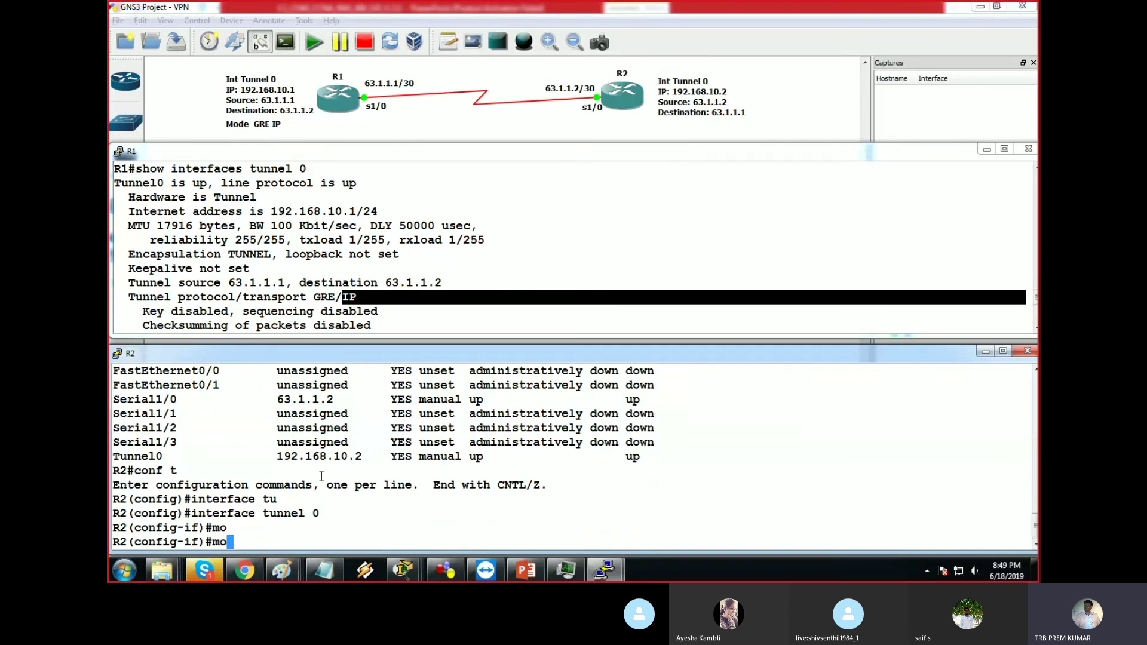
key(BackSpace)
key(BackSpace)
text(t)
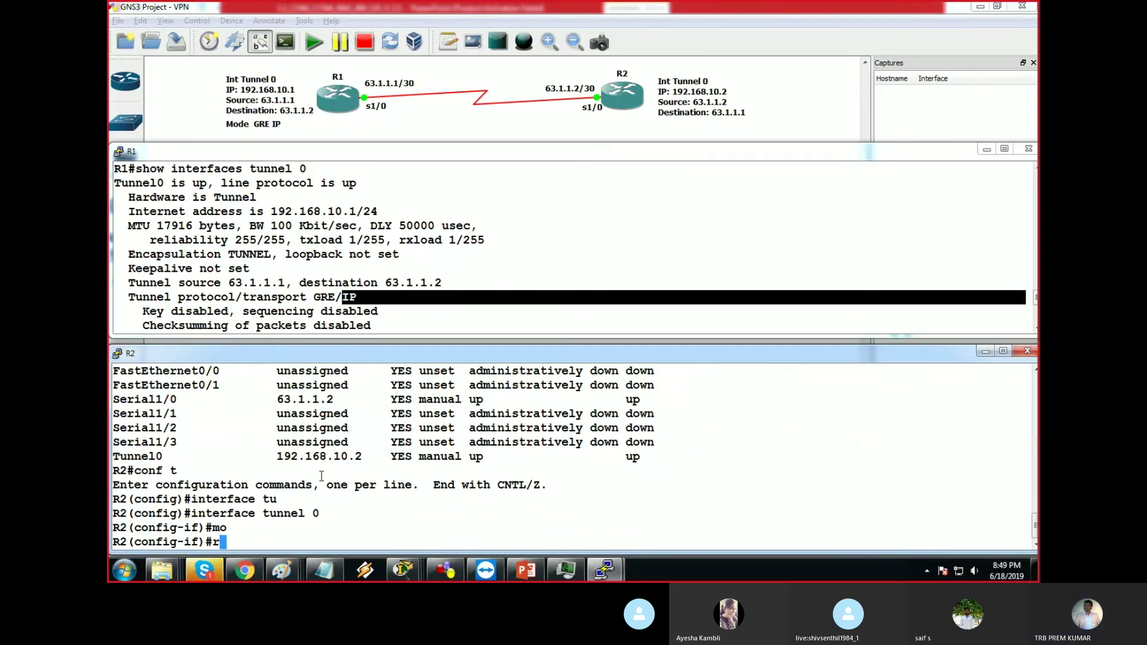
text(u)
key(Tab)
text(mo)
key(Tab)
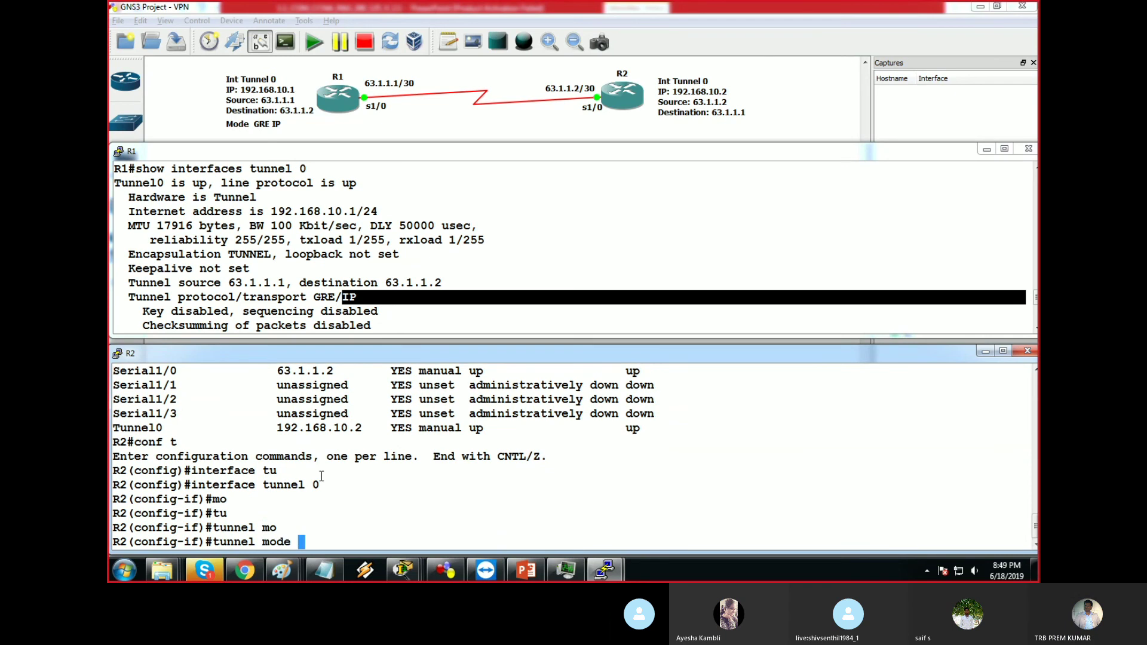
text(?)
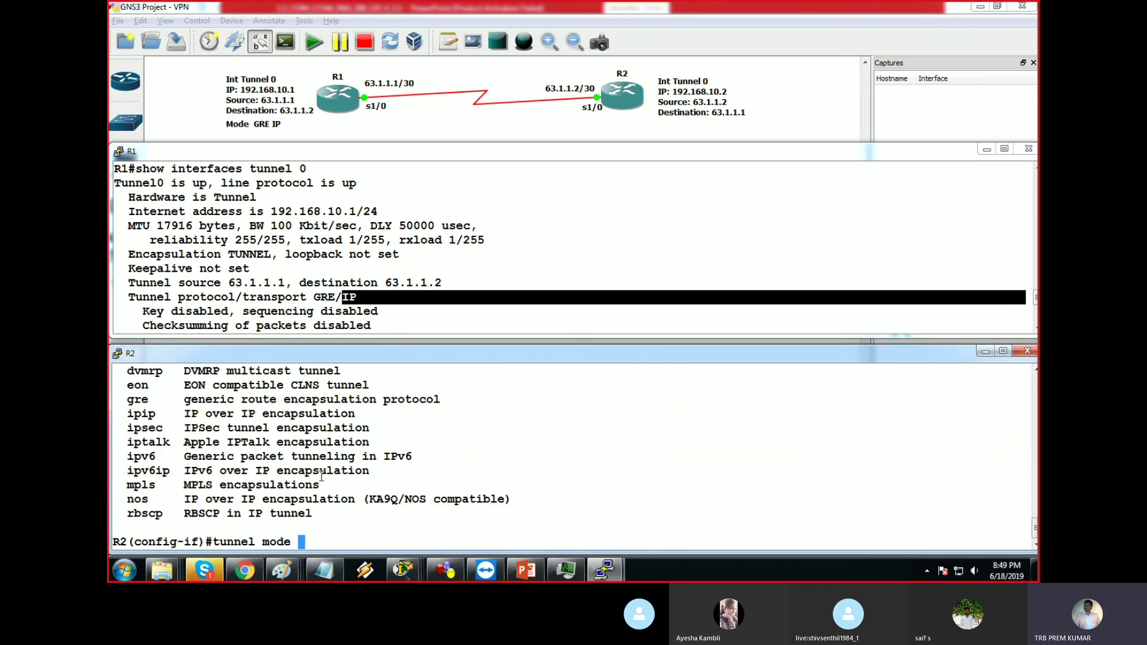
Highlight the gre, ipsec and mpls options in the tunnel mode list
scroll(215, 399, up, 2)
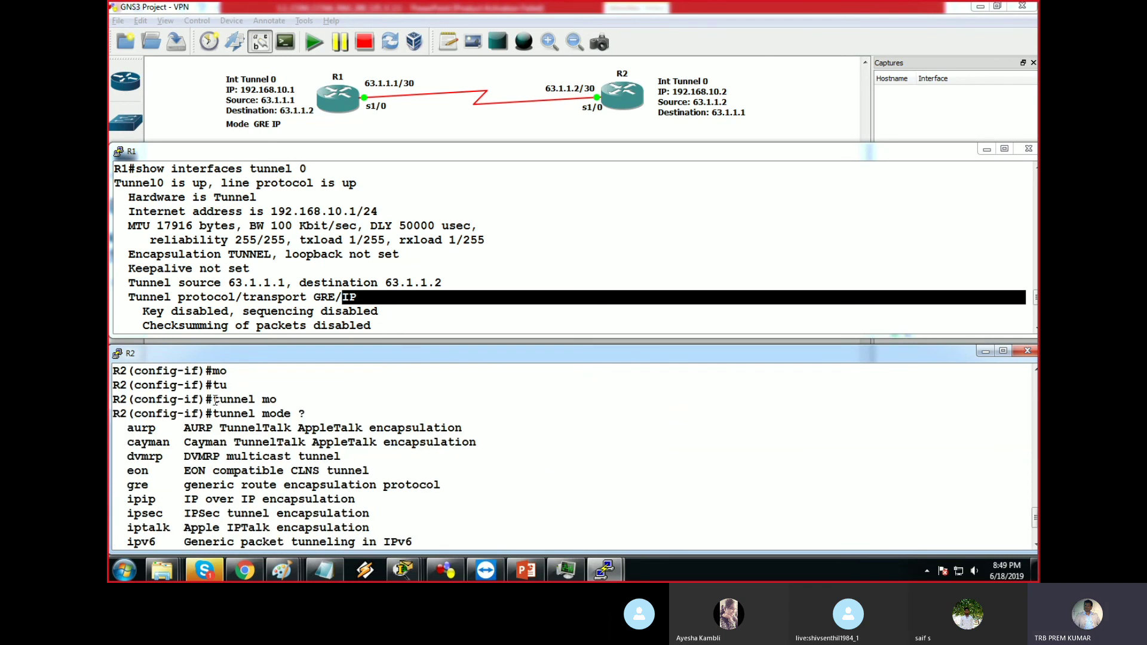
drag(116, 425, 158, 517)
drag(160, 517, 144, 543)
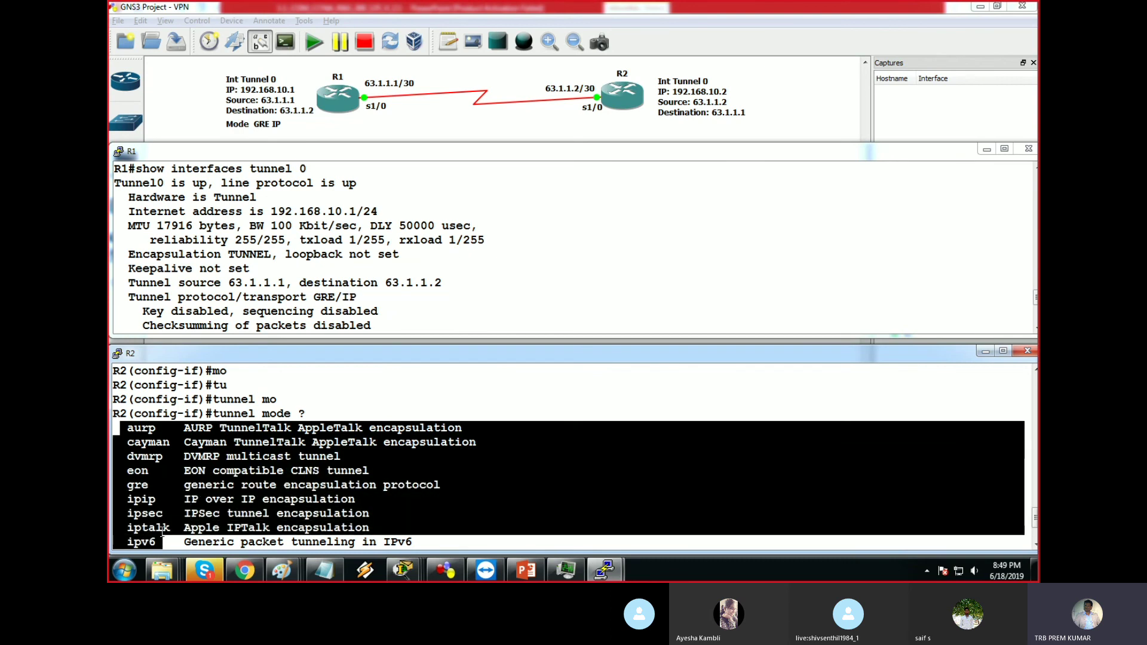
drag(127, 484, 440, 485)
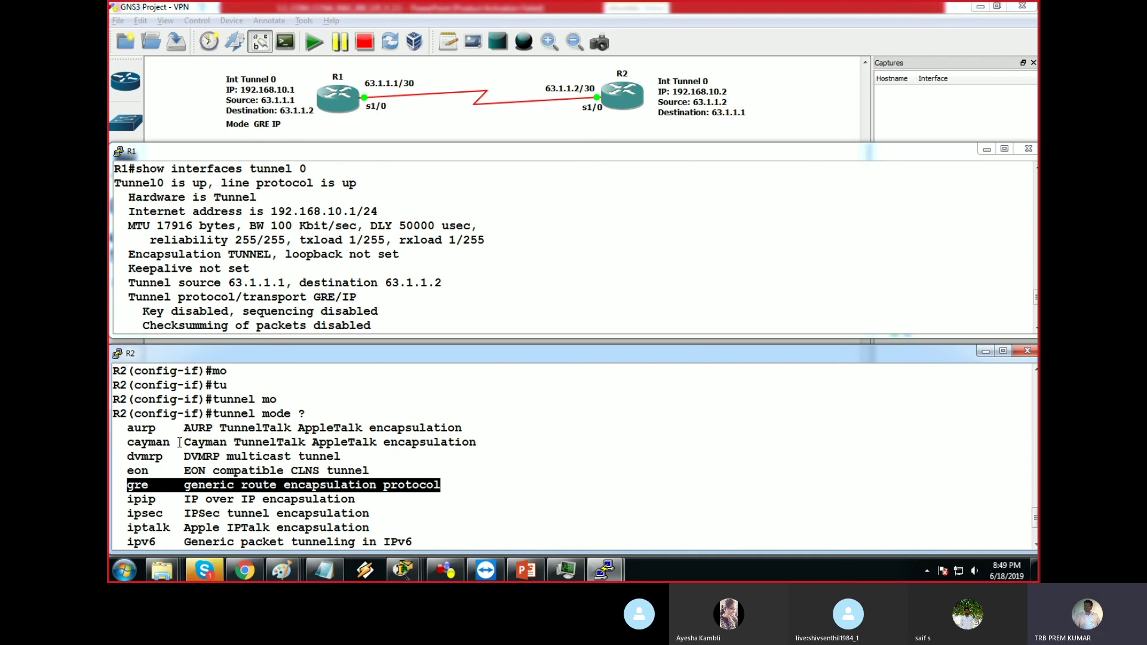
scroll(158, 458, down, 2)
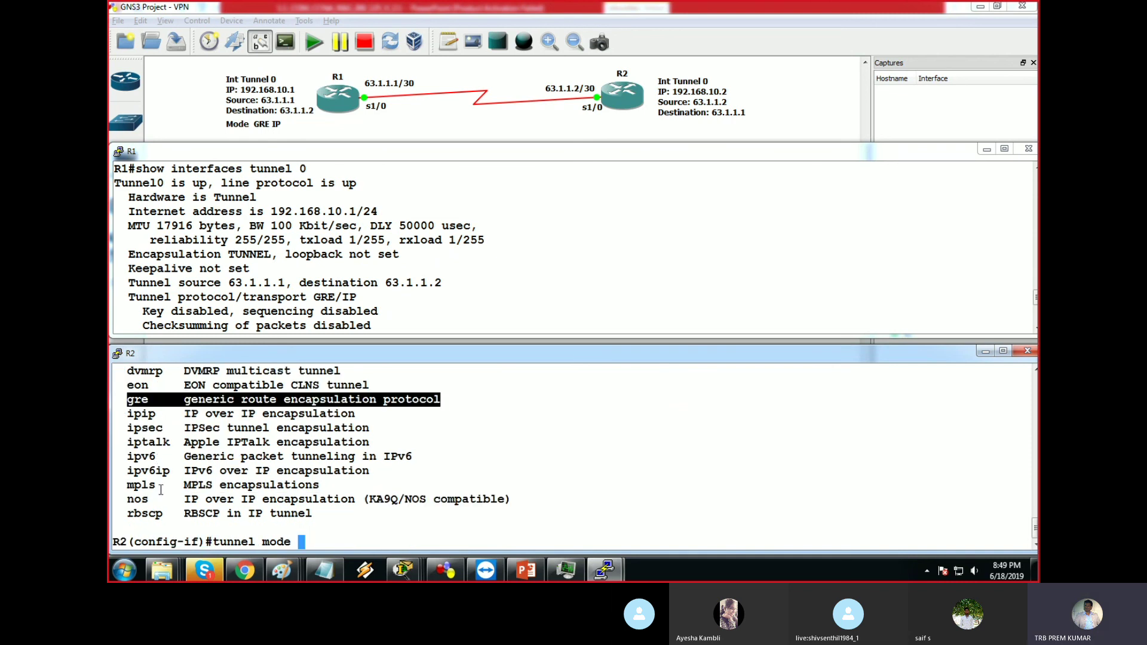
drag(128, 427, 165, 490)
drag(134, 430, 377, 425)
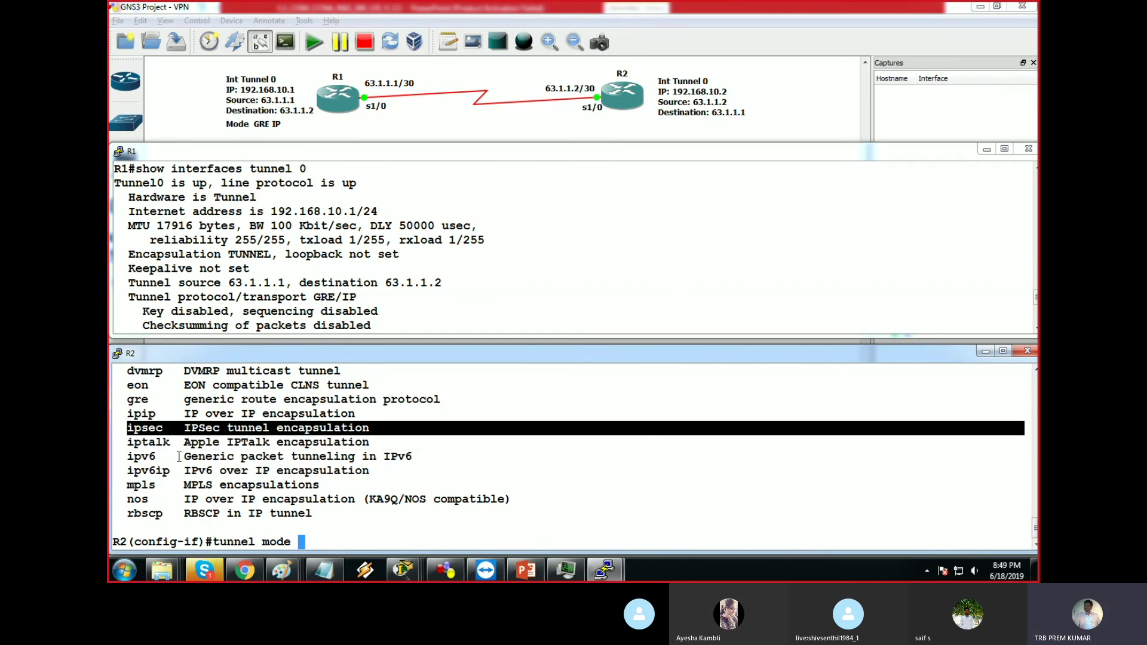
drag(134, 487, 392, 489)
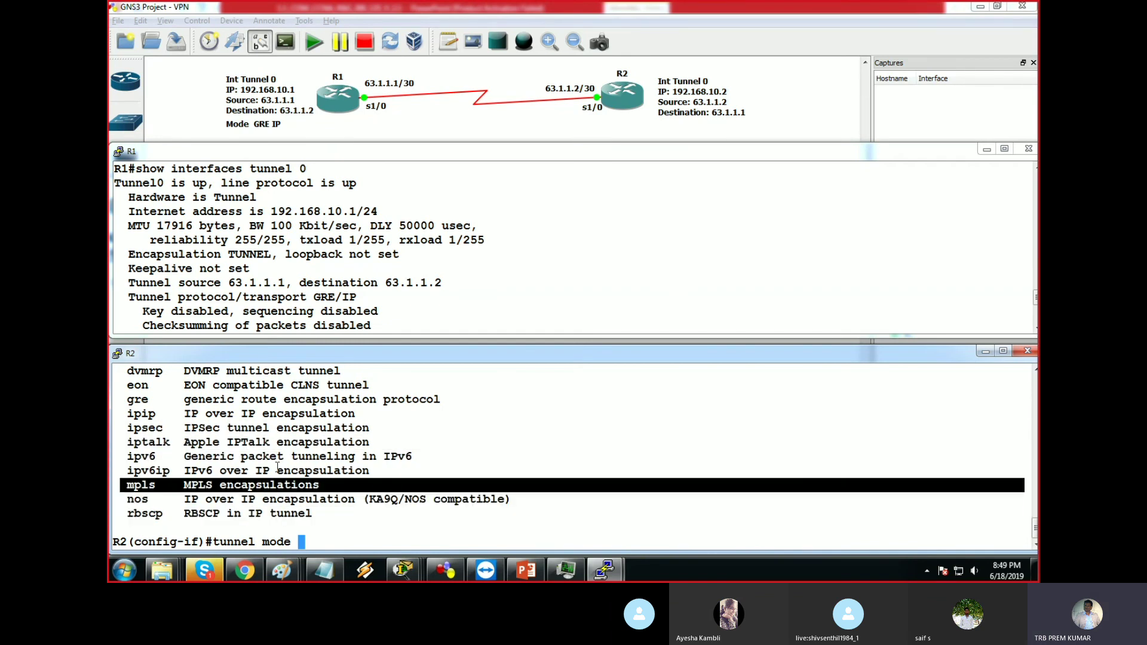
drag(131, 401, 446, 402)
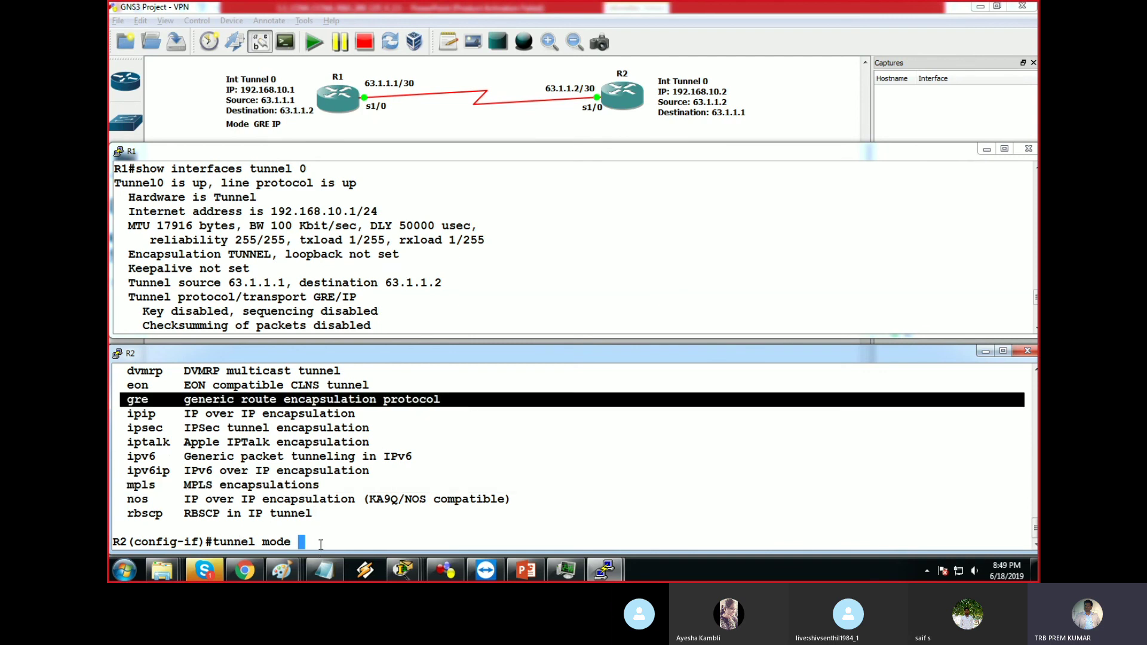
Apply tunnel mode gre ip on R2's Tunnel0
text(g)
key(Tab)
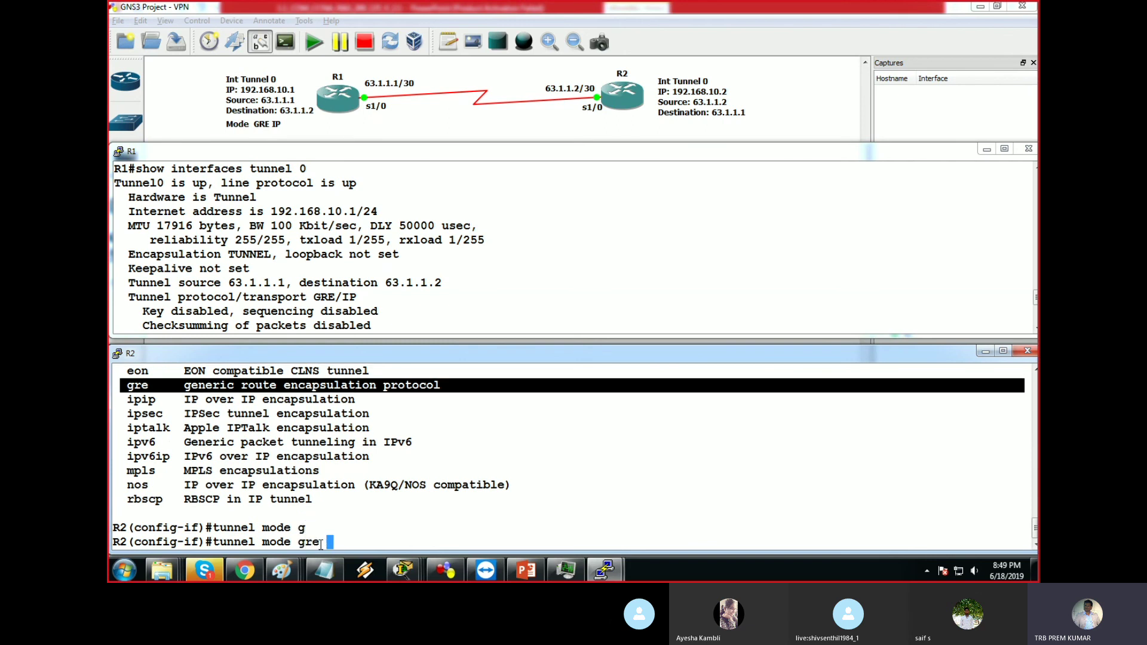
text(?)
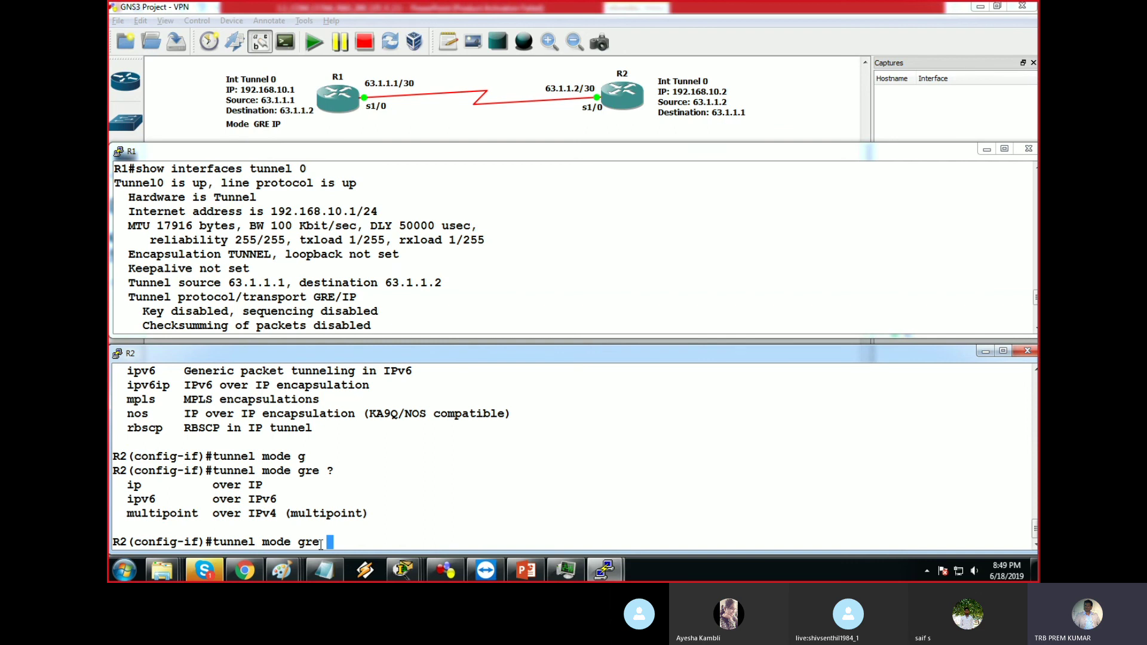
text(ip)
key(Return)
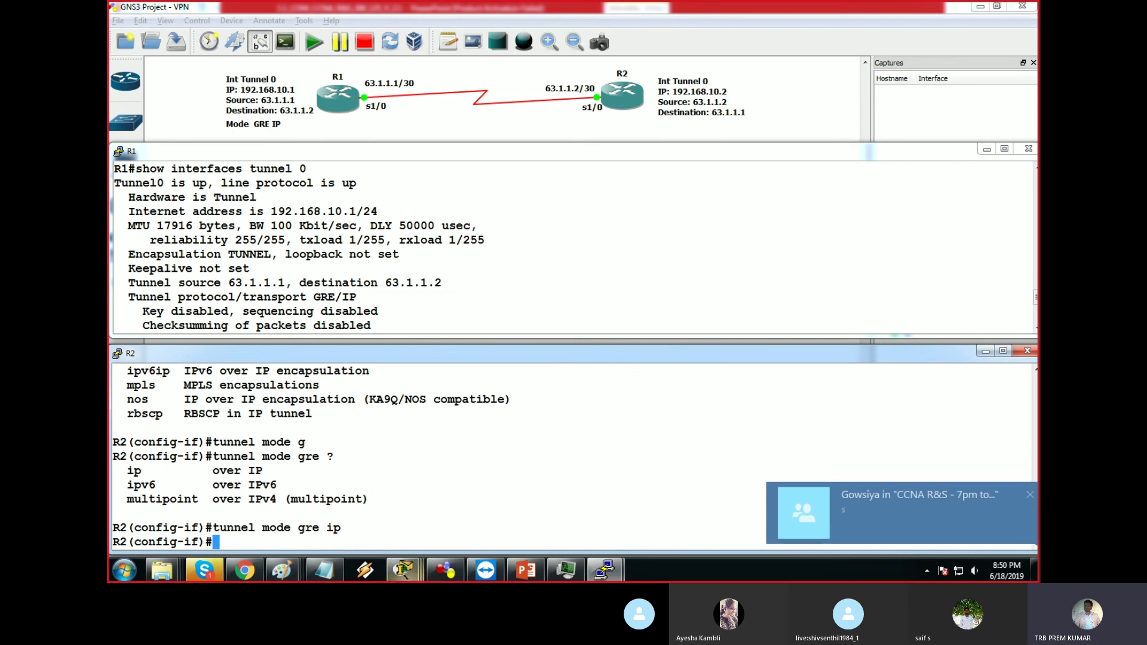
Present the GRE tunnel slide 390 full screen in PowerPoint
mouse_move(611, 577)
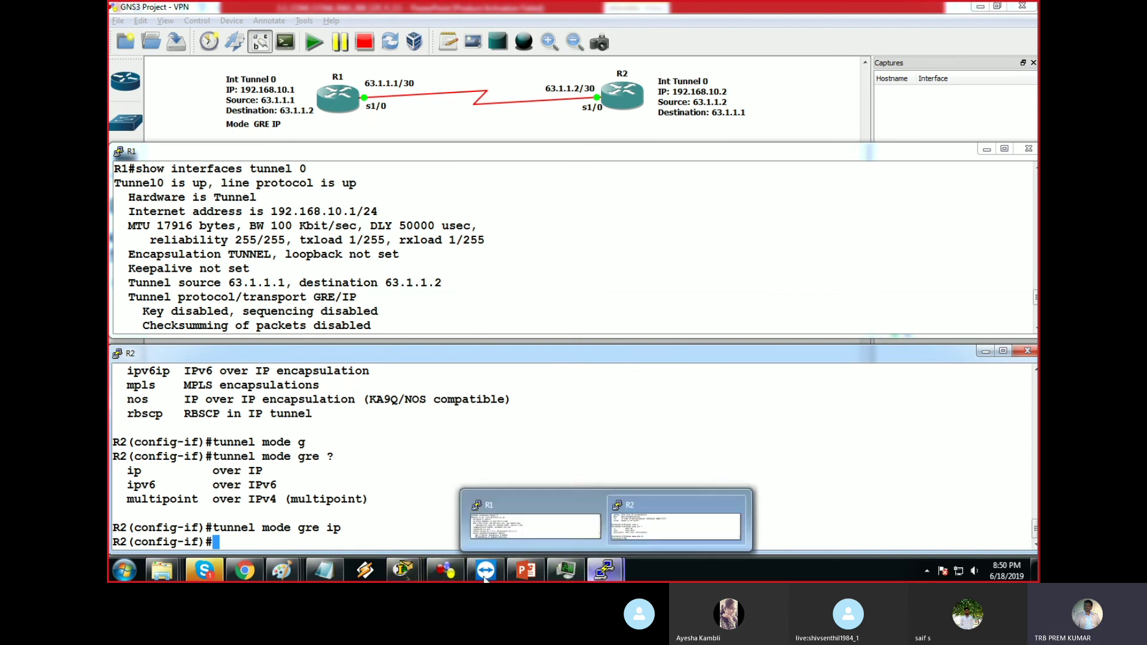
mouse_move(206, 578)
mouse_move(251, 579)
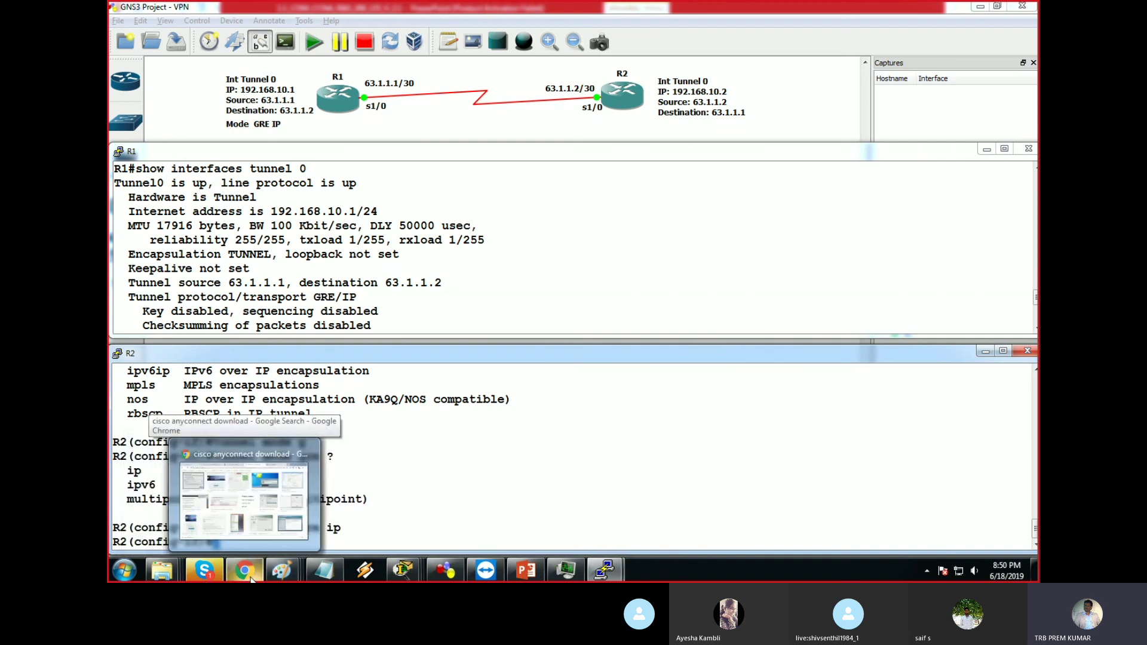
click(532, 579)
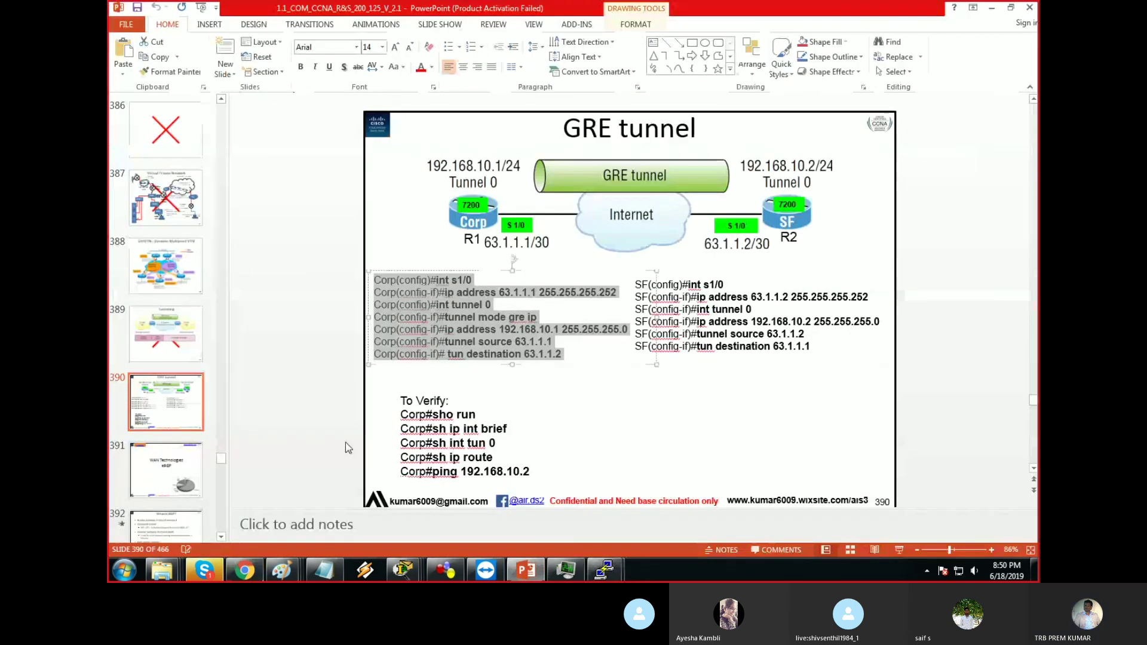
click(896, 551)
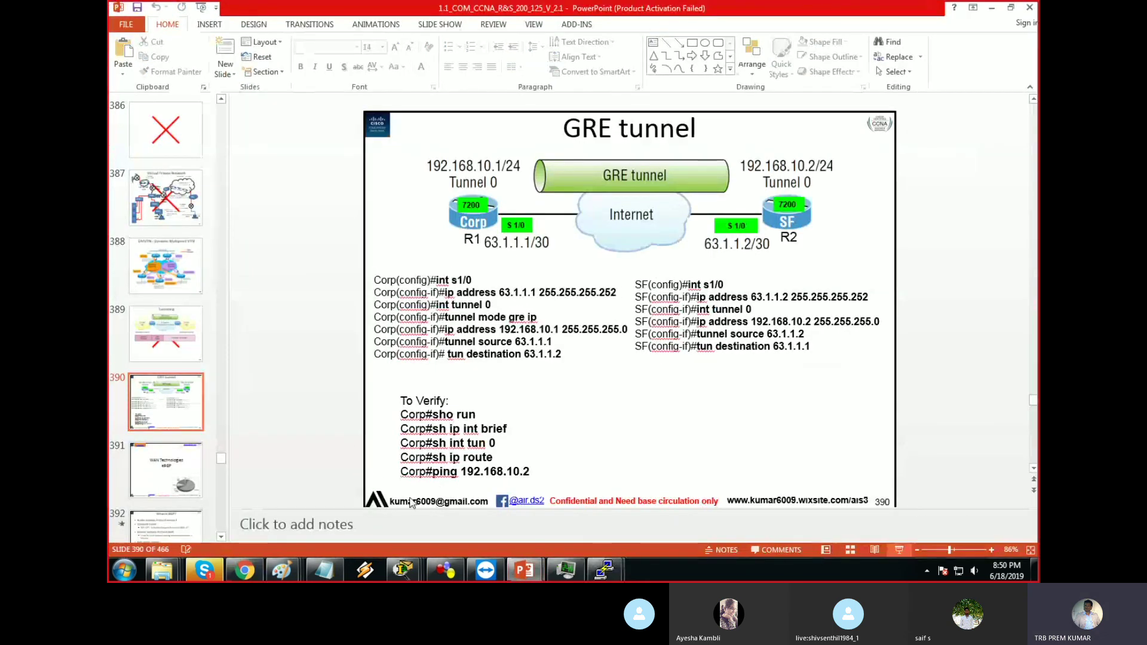